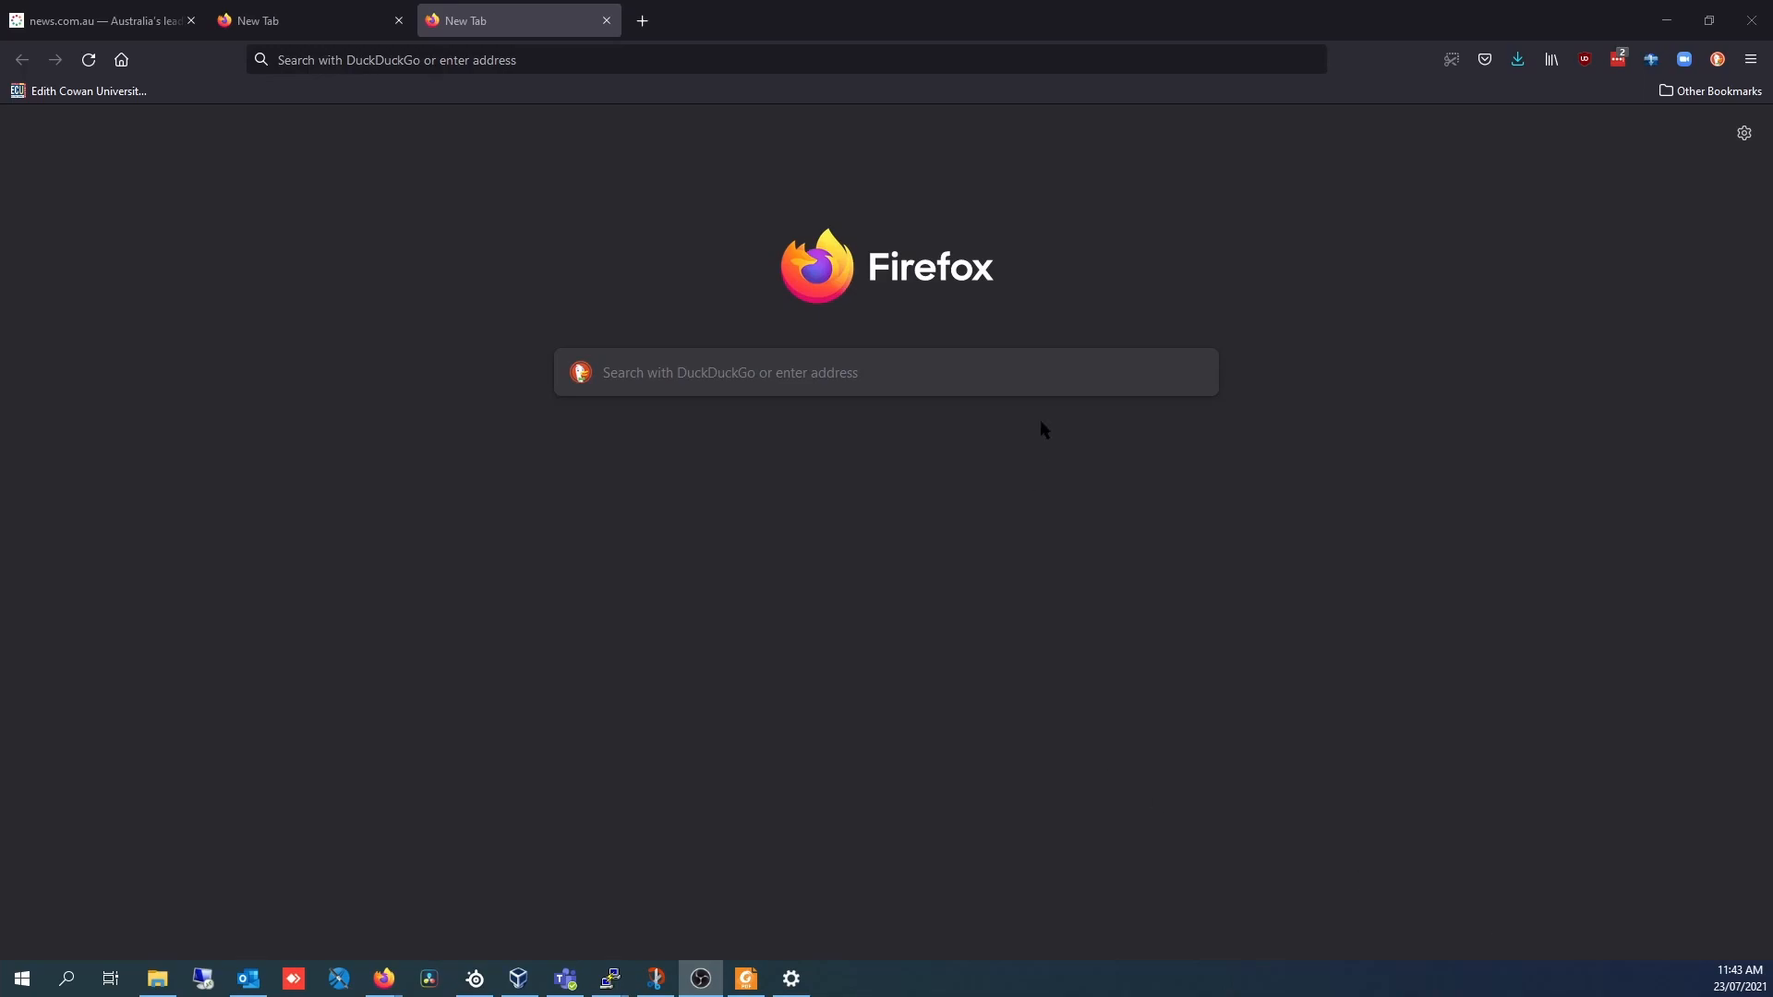
# Go to kali.org and open the Bare Metal section of its download page.
pyautogui.click(447, 62)
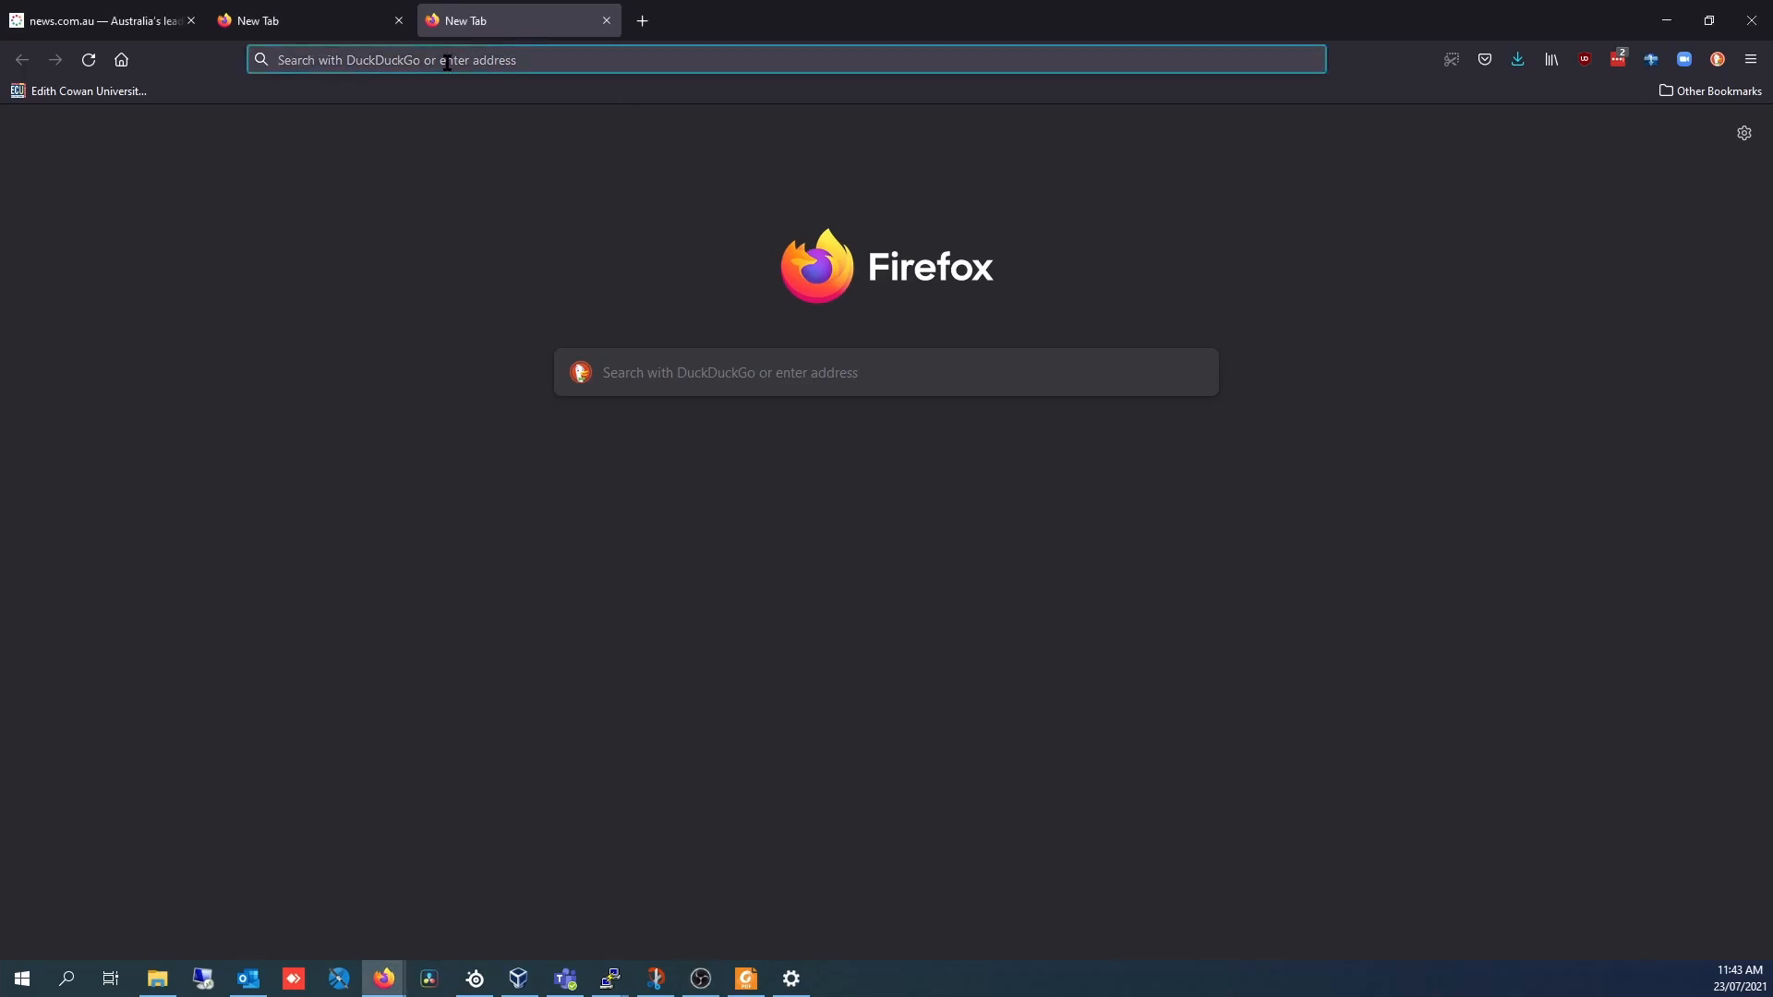
pyautogui.write('kali.')
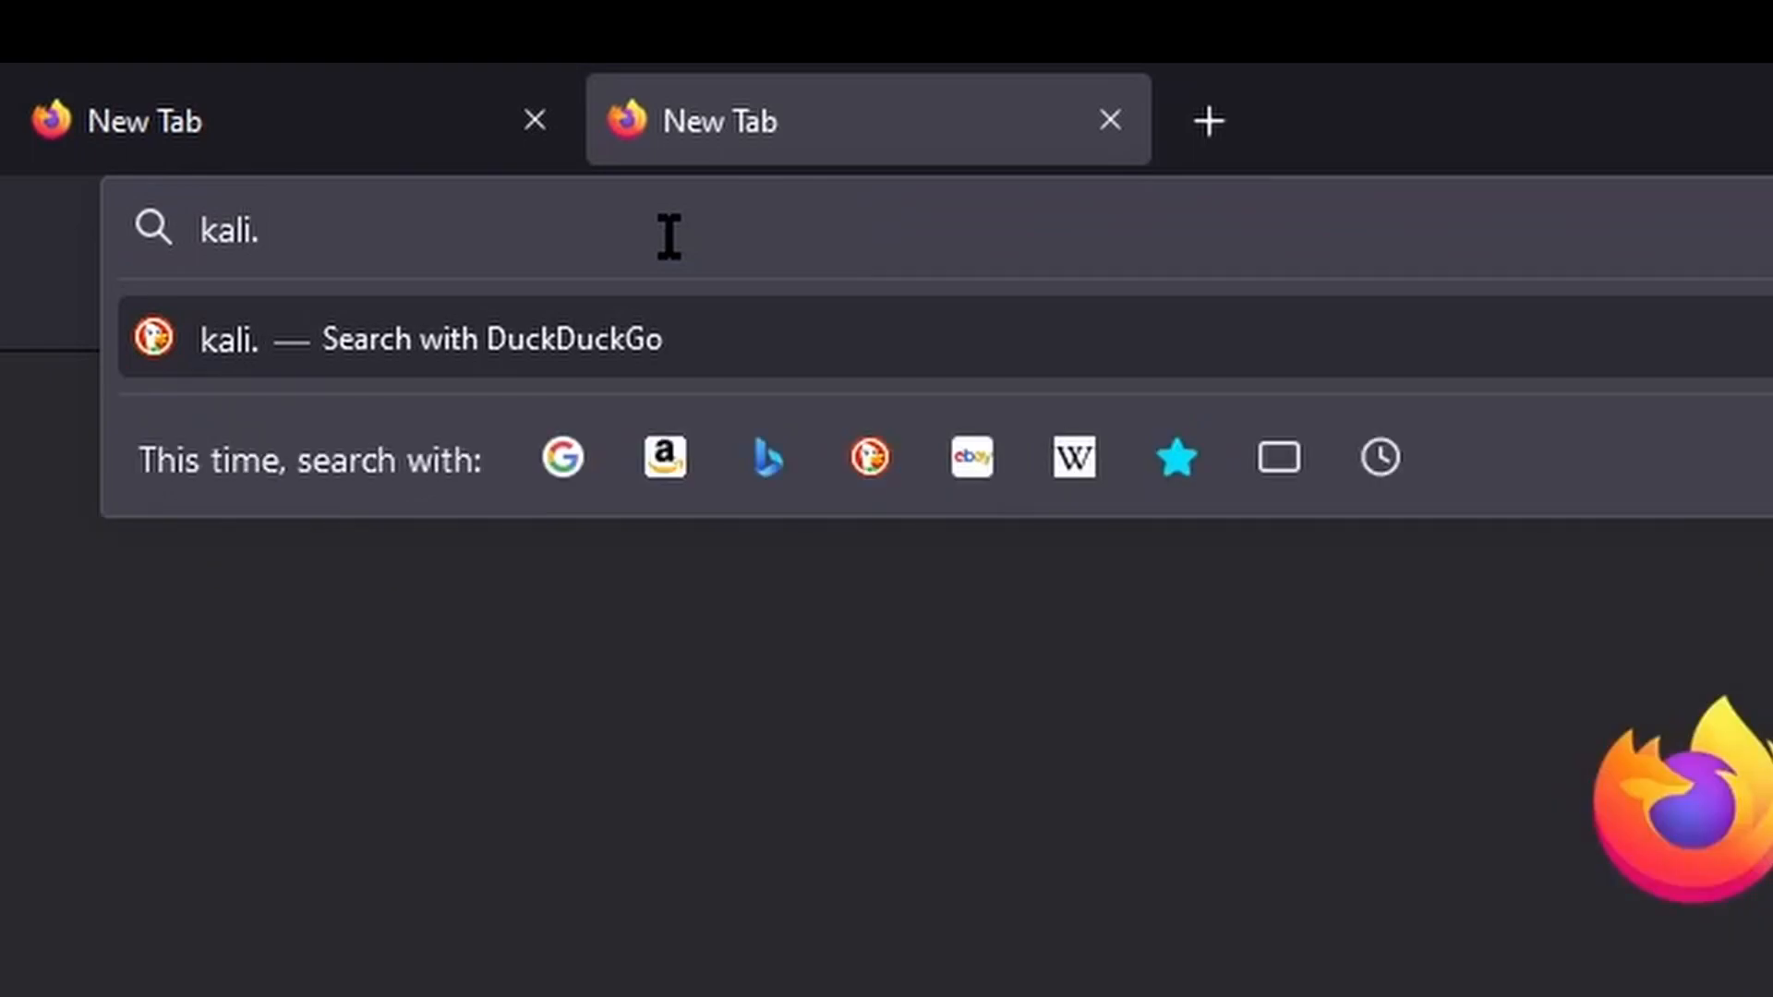
pyautogui.write('org')
pyautogui.press('Return')
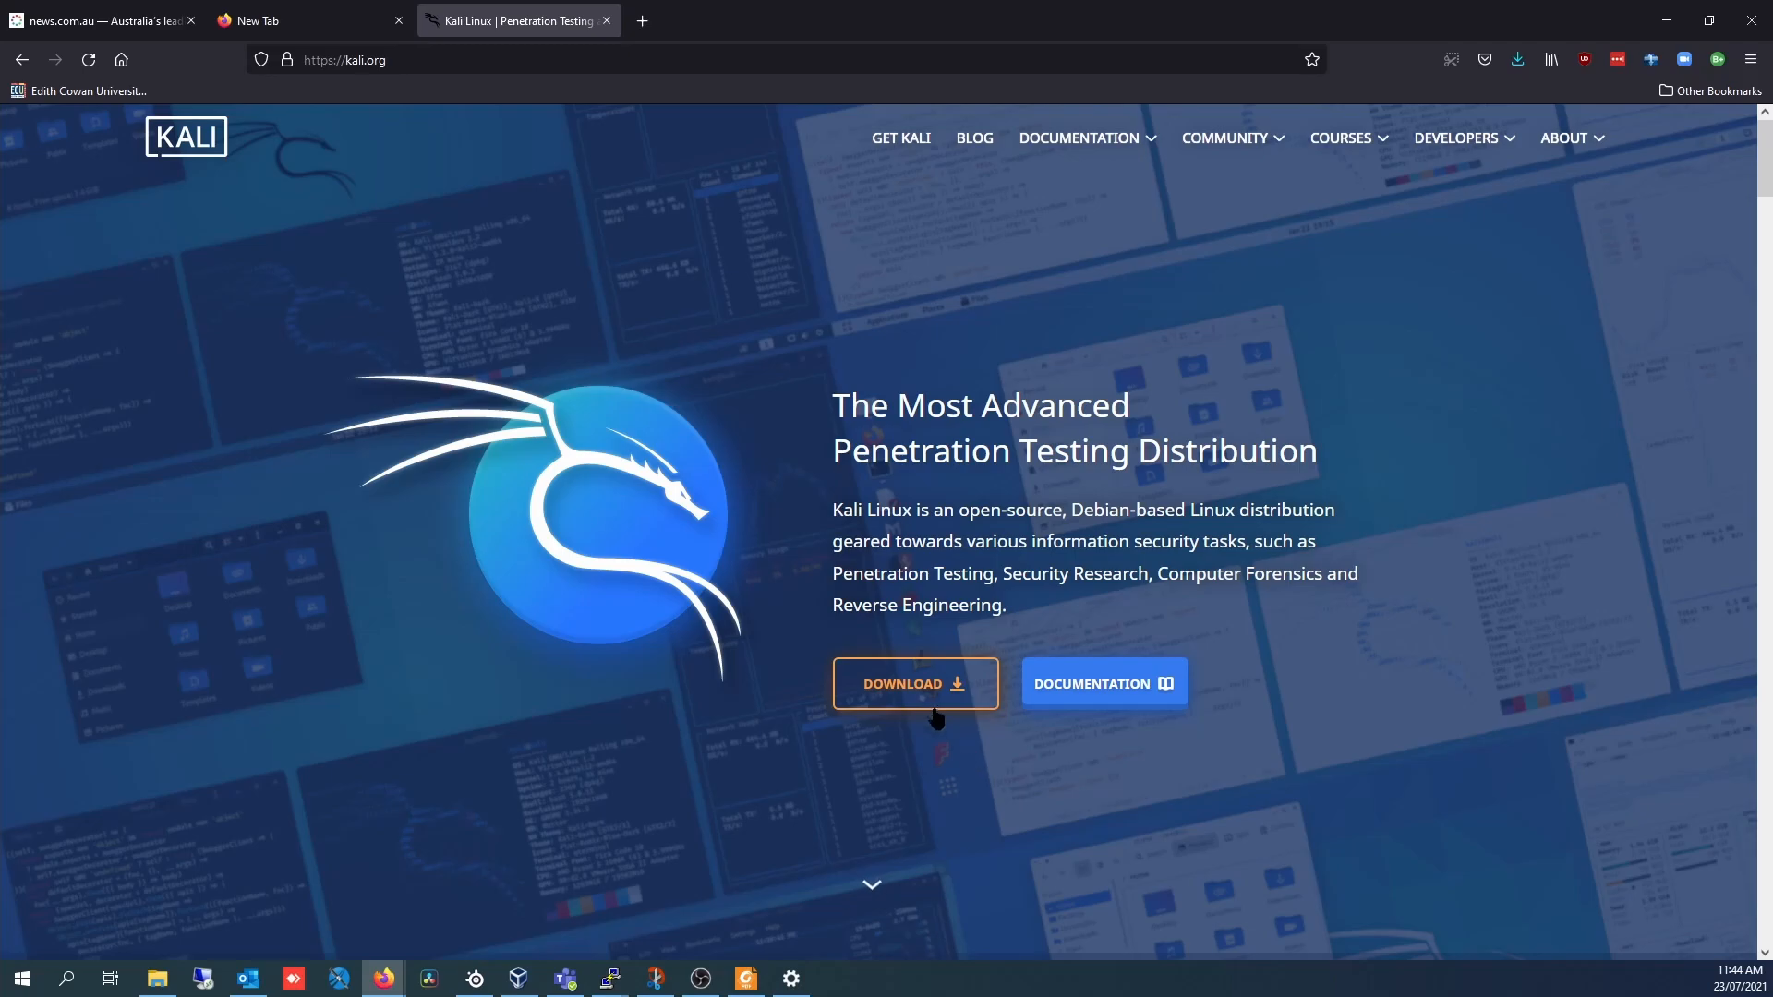
pyautogui.click(910, 691)
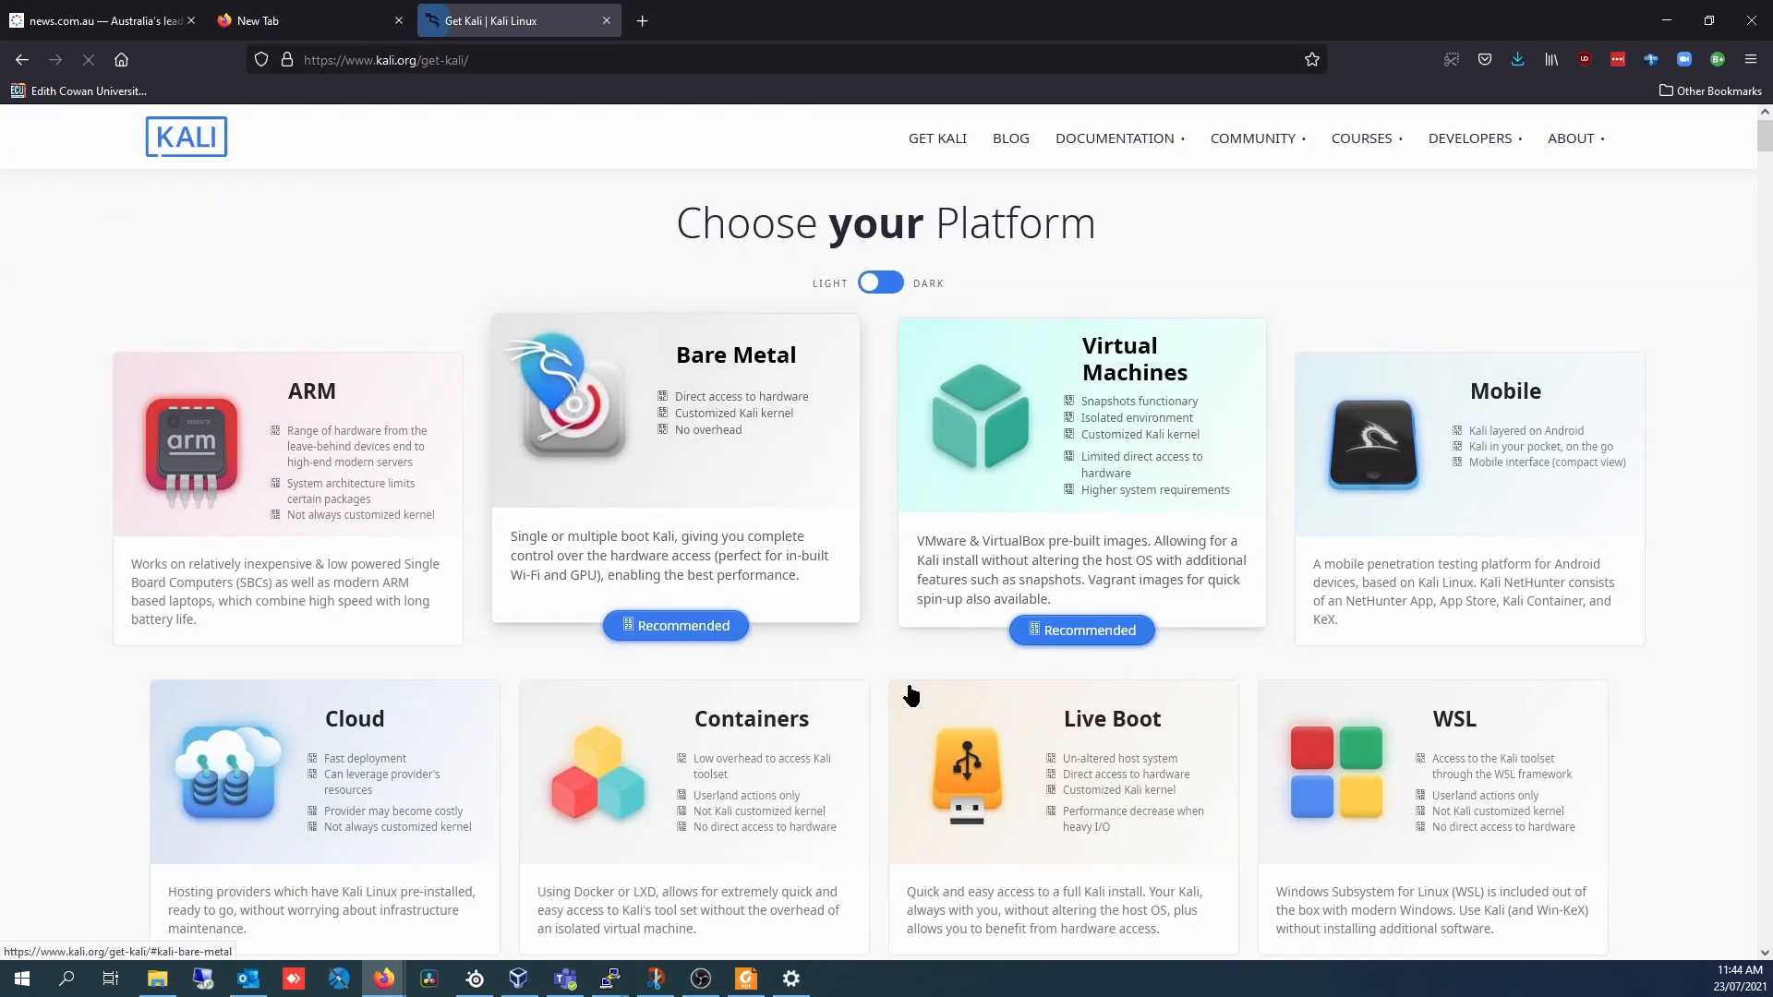
pyautogui.click(699, 478)
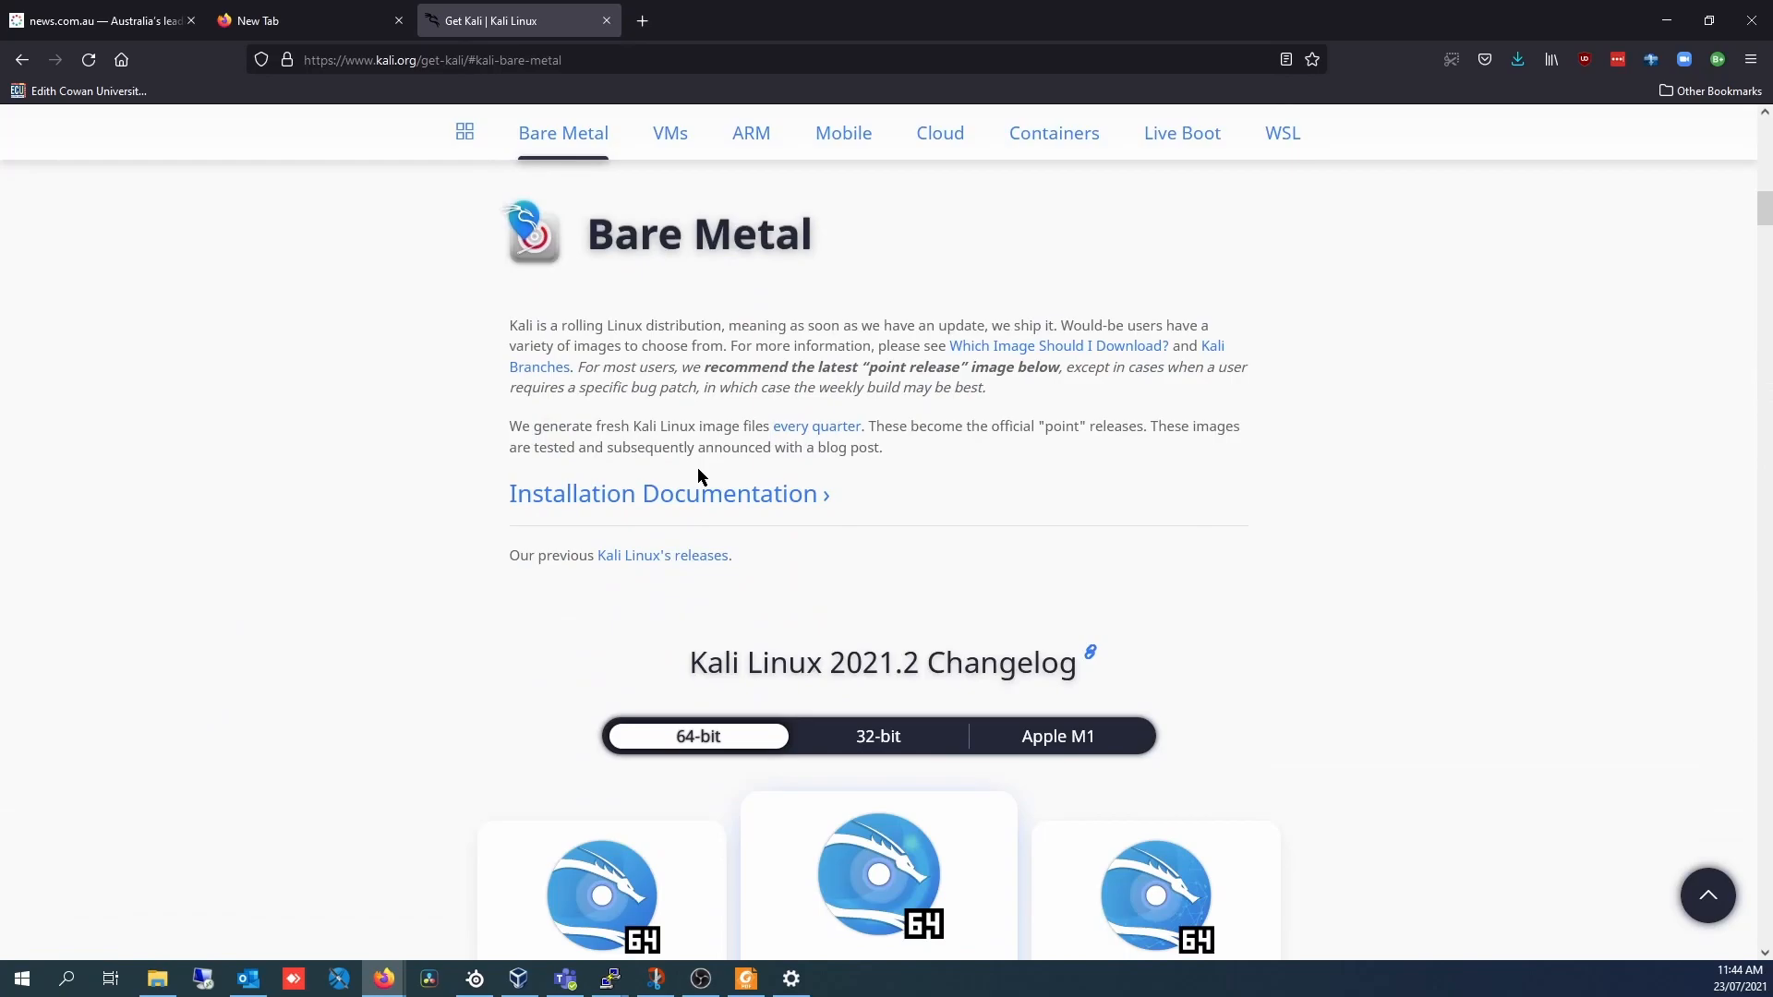
# Download the 64-bit Kali Linux 2021.2 Installer image, kali-linux-2021.2-installer-amd64.iso.
pyautogui.scroll(-3, 683, 462)
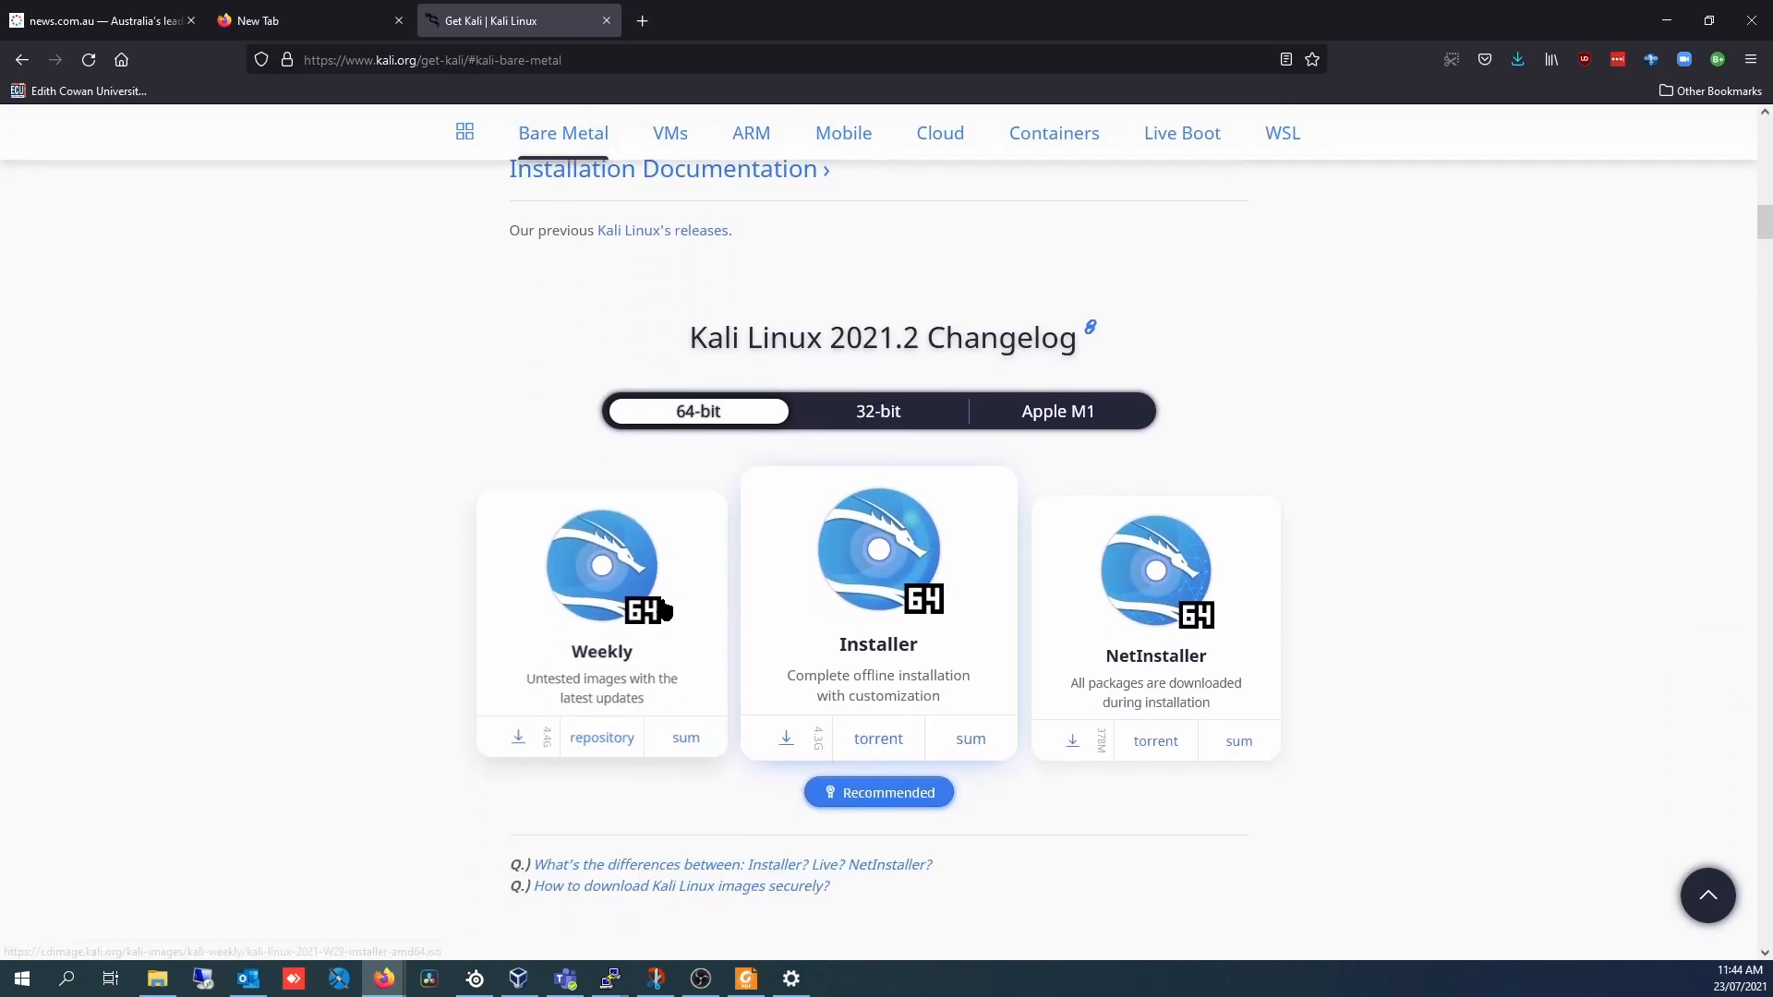
pyautogui.click(697, 423)
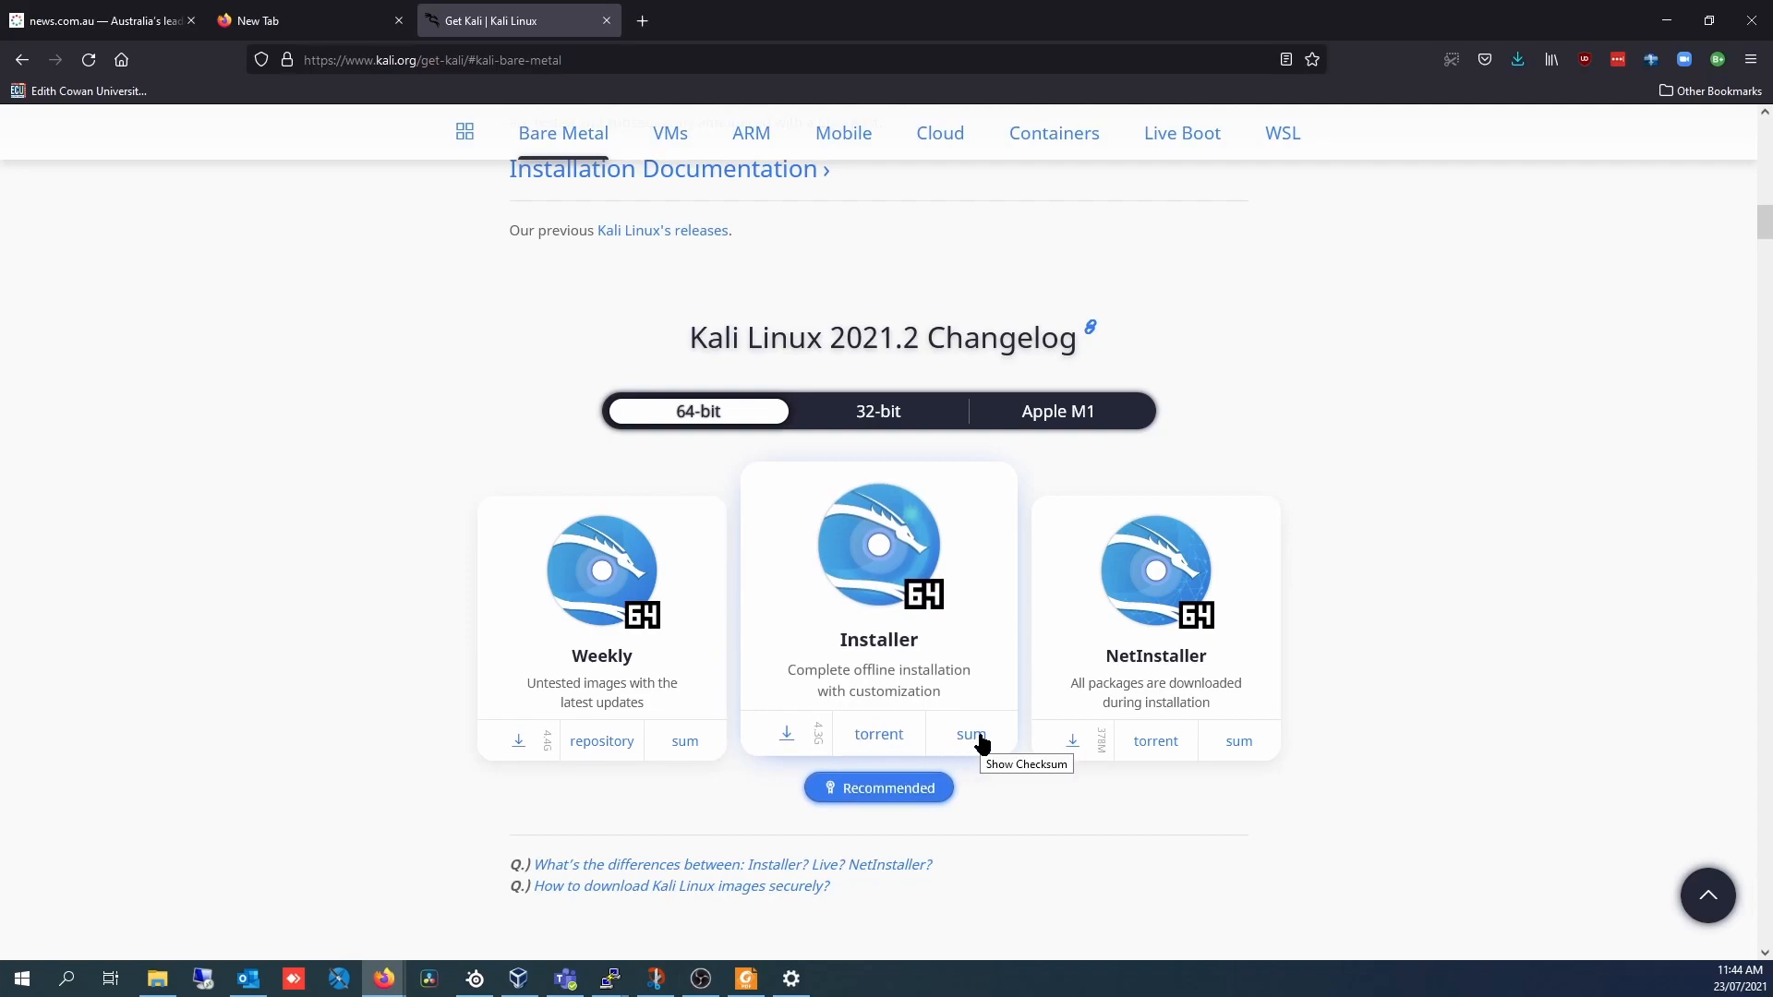
pyautogui.click(787, 741)
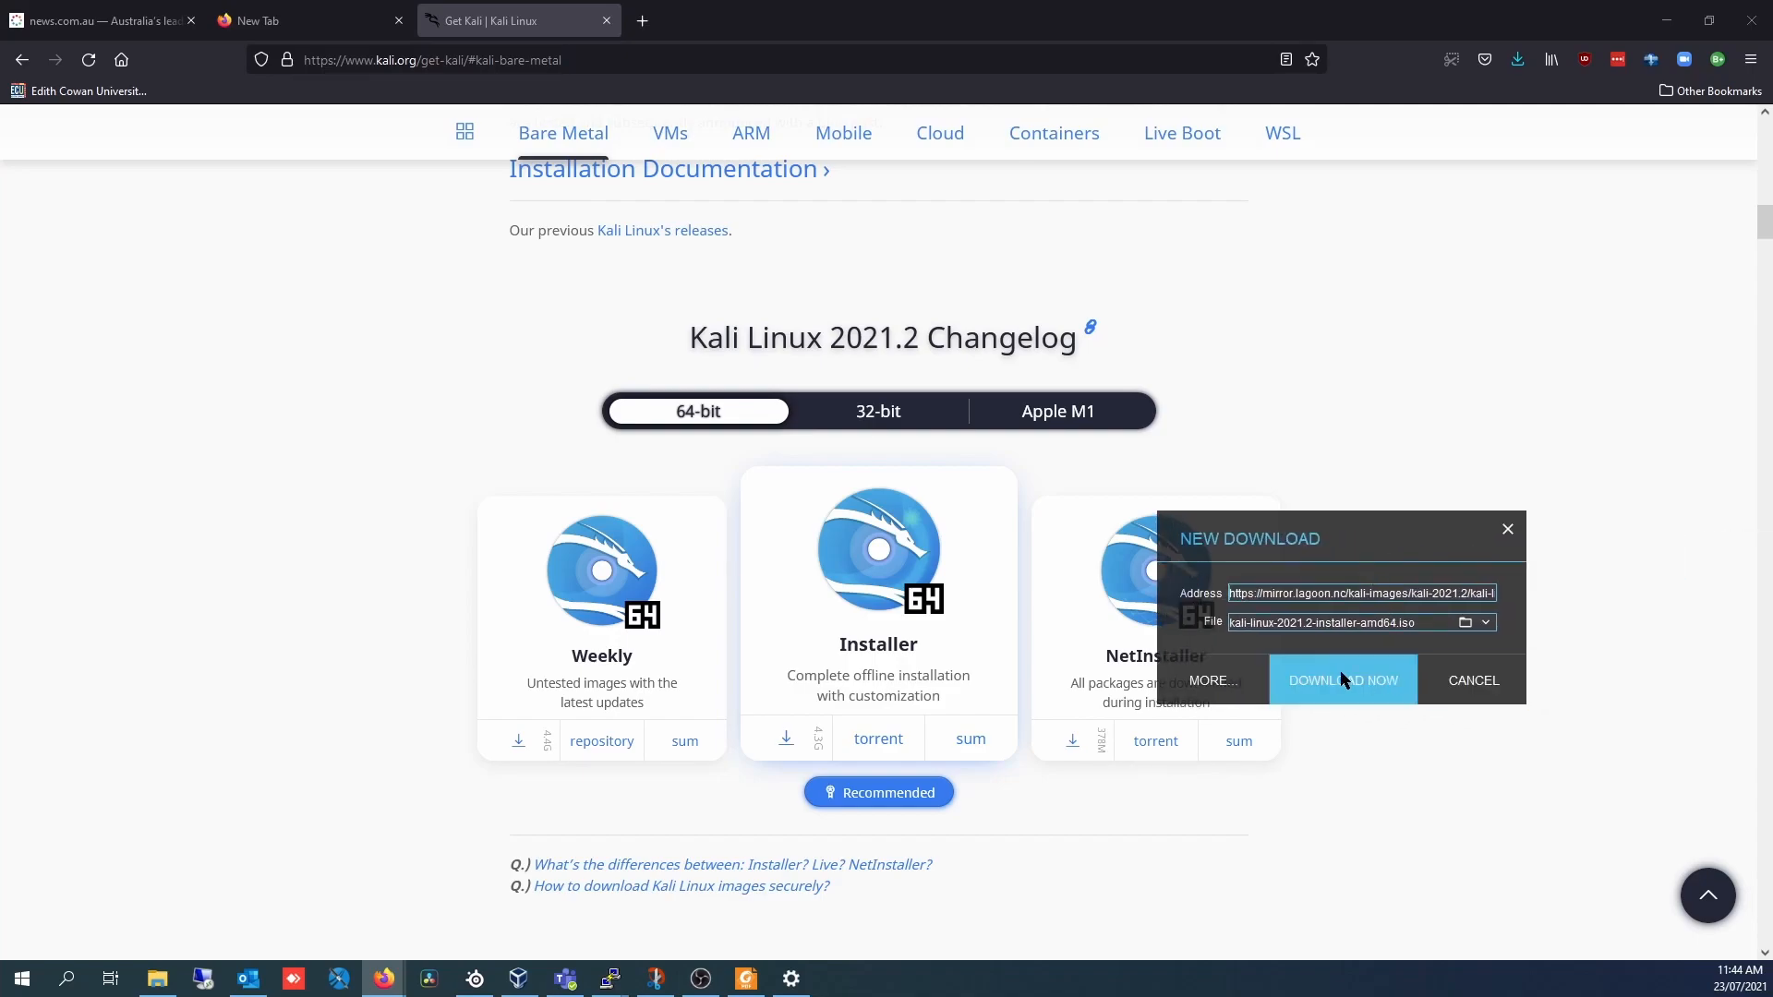
pyautogui.click(1344, 681)
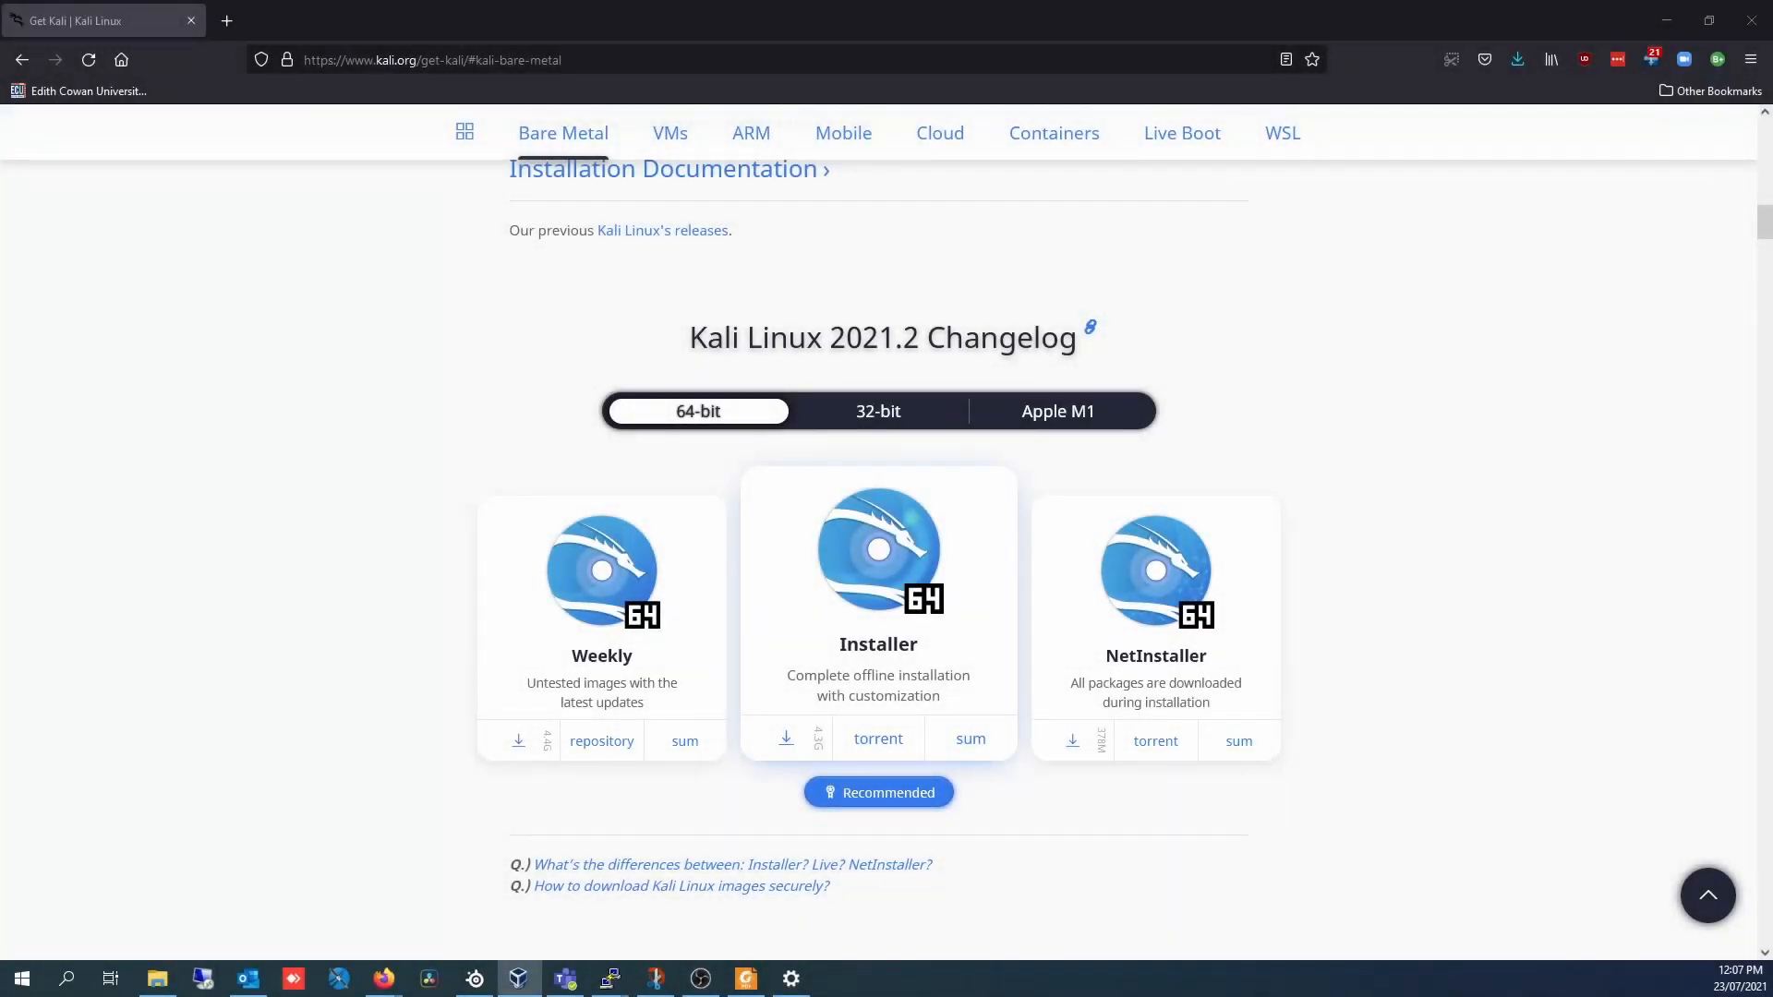
# In VirtualBox Manager, start creating a new virtual machine named "Kali - install Media".
pyautogui.moveTo(1009, 349); pyautogui.dragTo(763, 262)
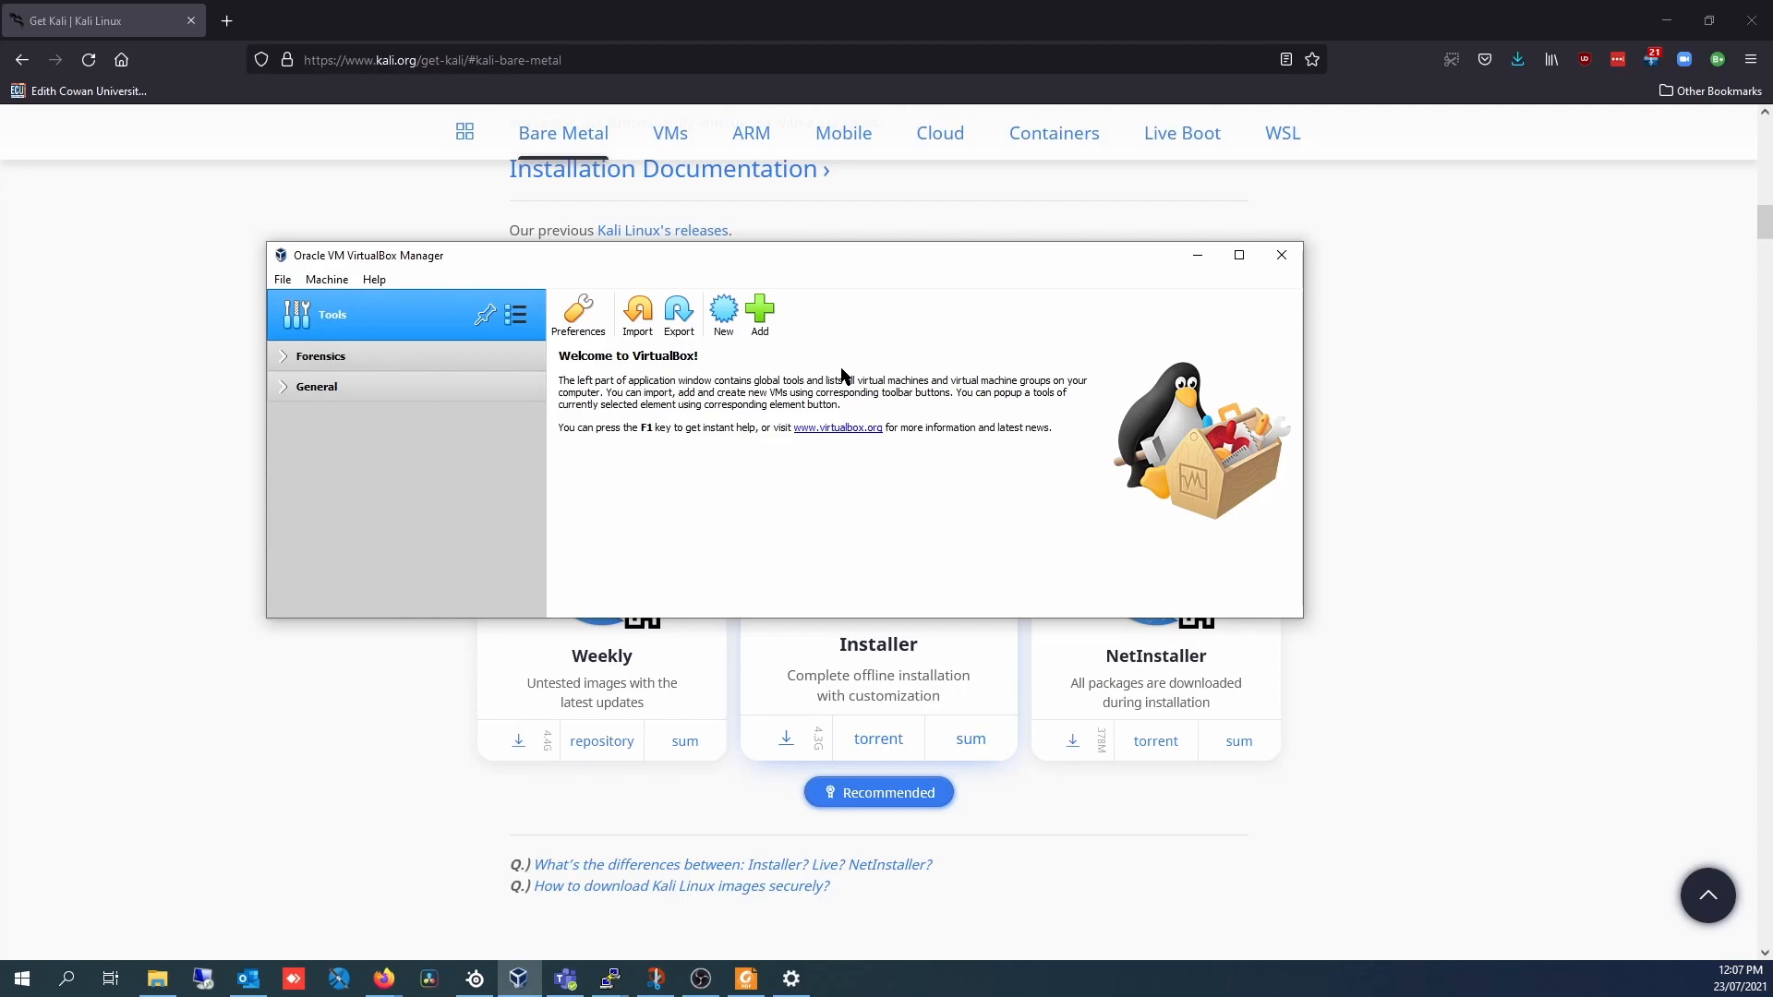
pyautogui.click(723, 312)
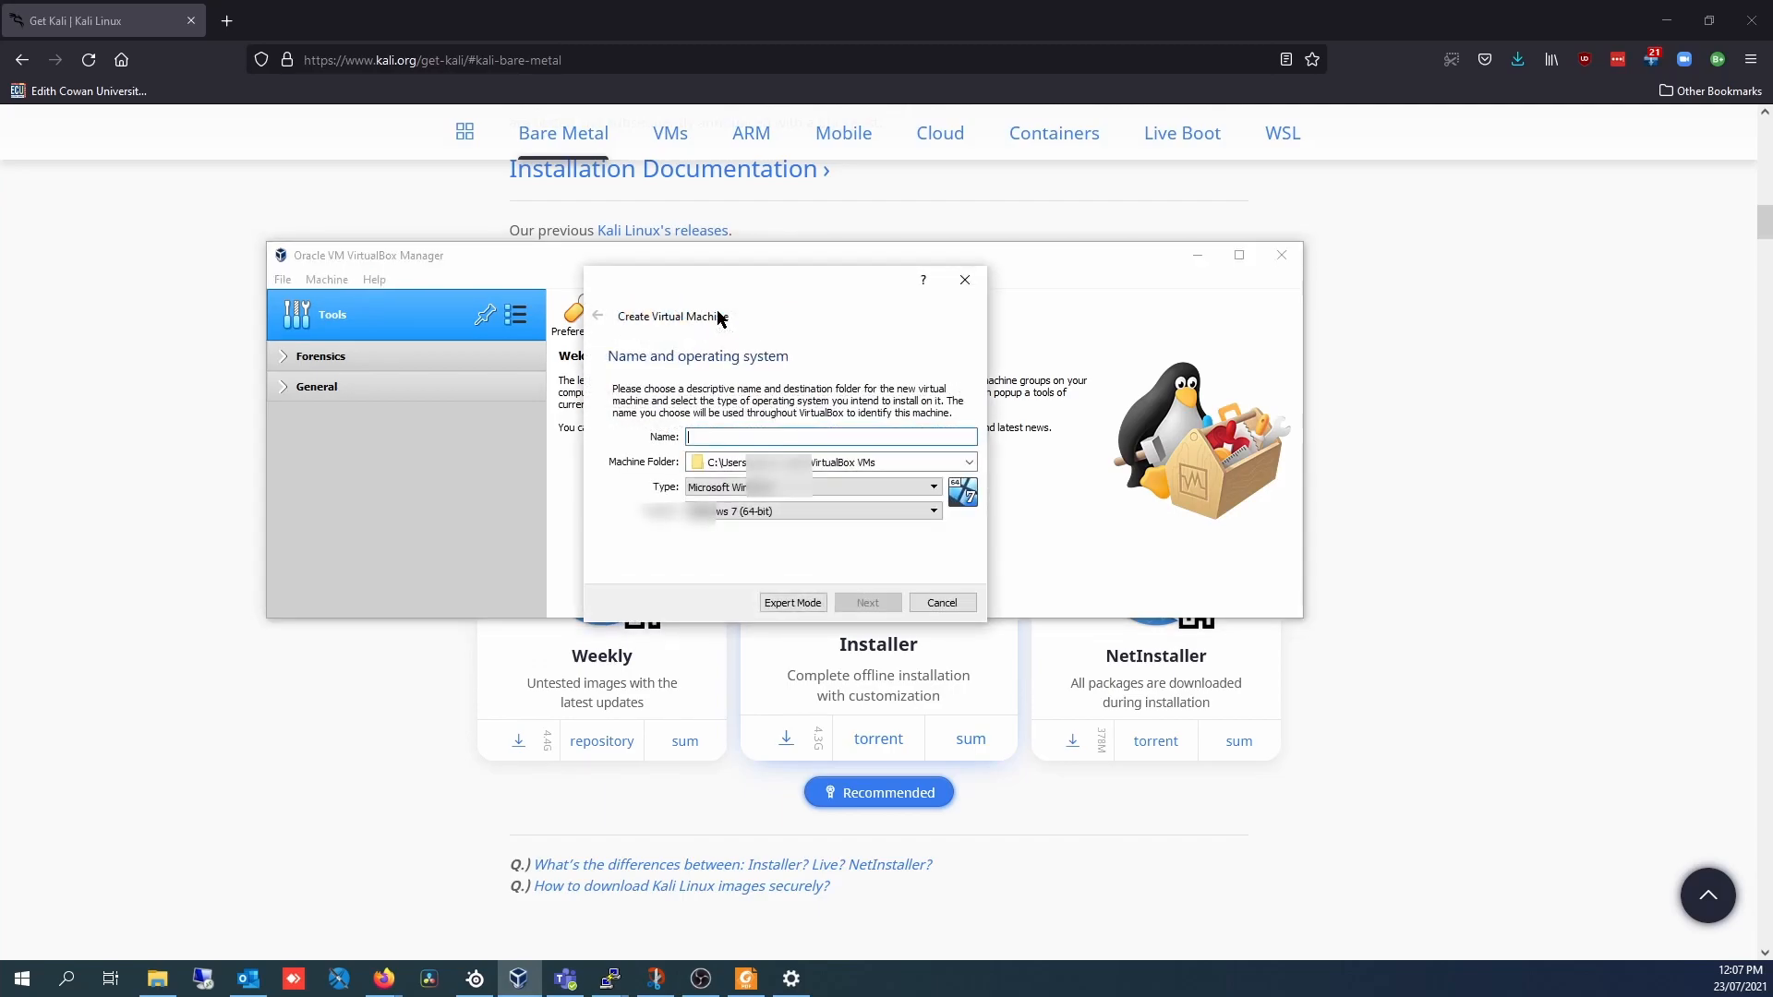
pyautogui.write('Kali - install')
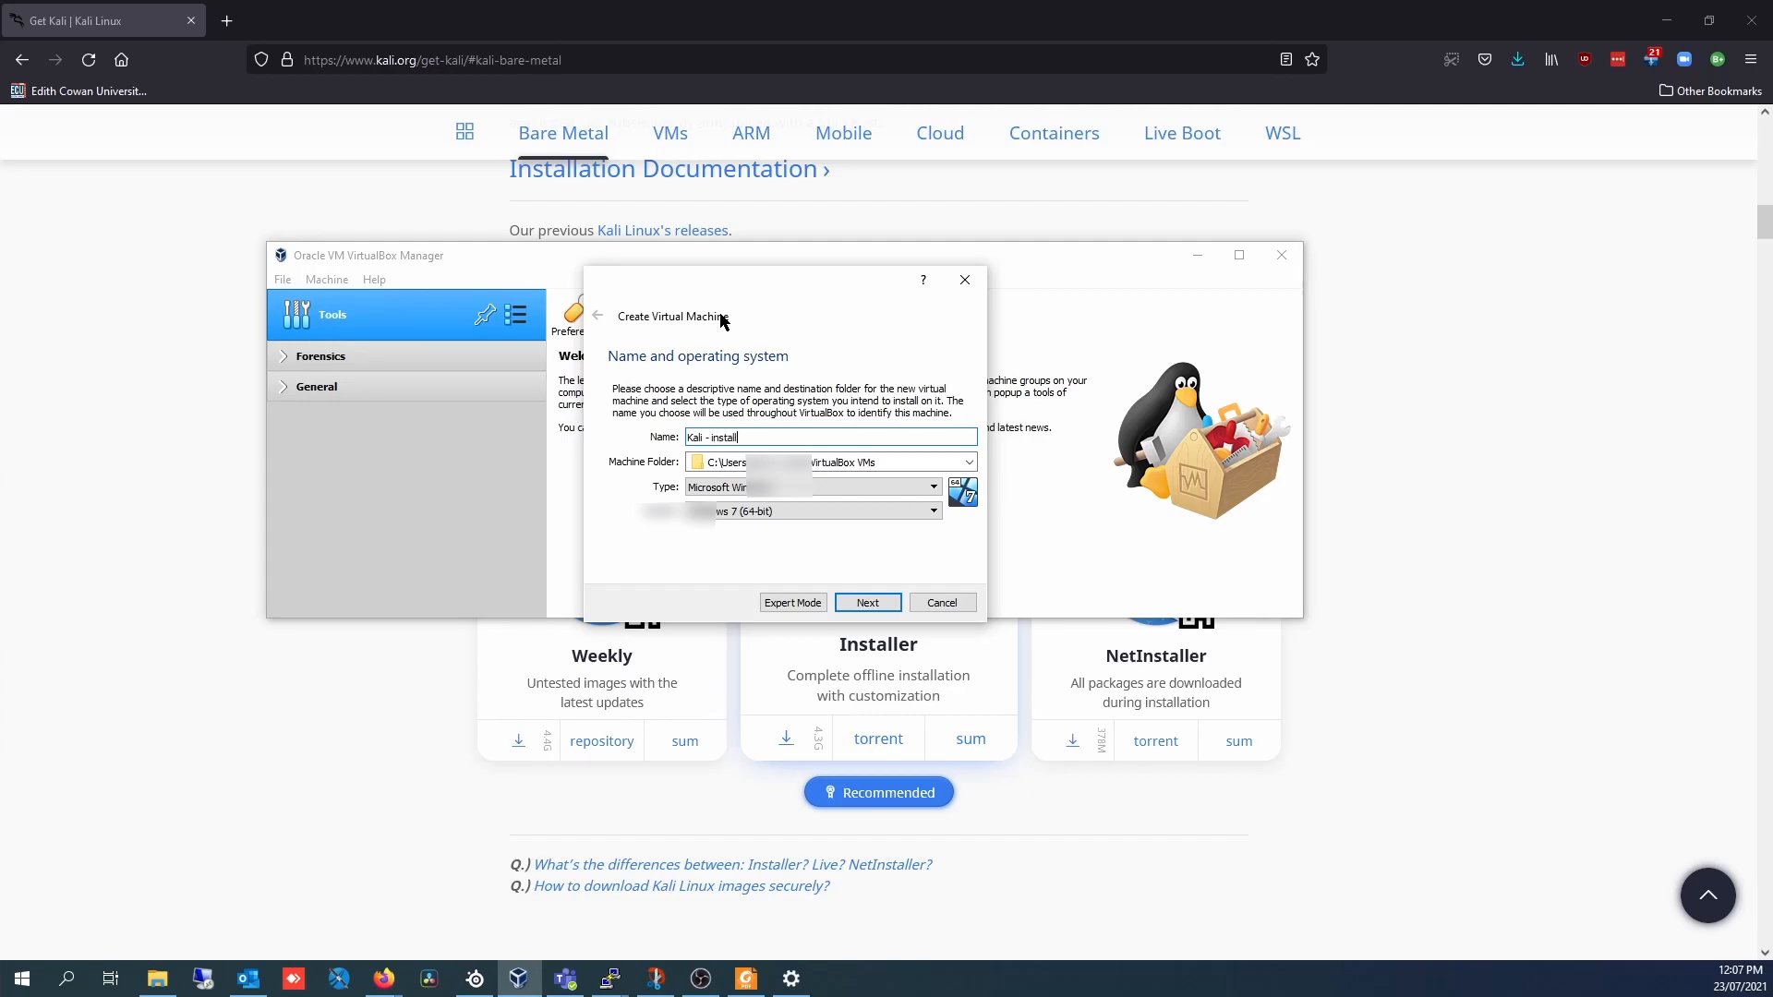
pyautogui.write(' M Media')
# Set the new machine's folder to VirtualBox VMs on the Data (E:) drive.
pyautogui.click(967, 461)
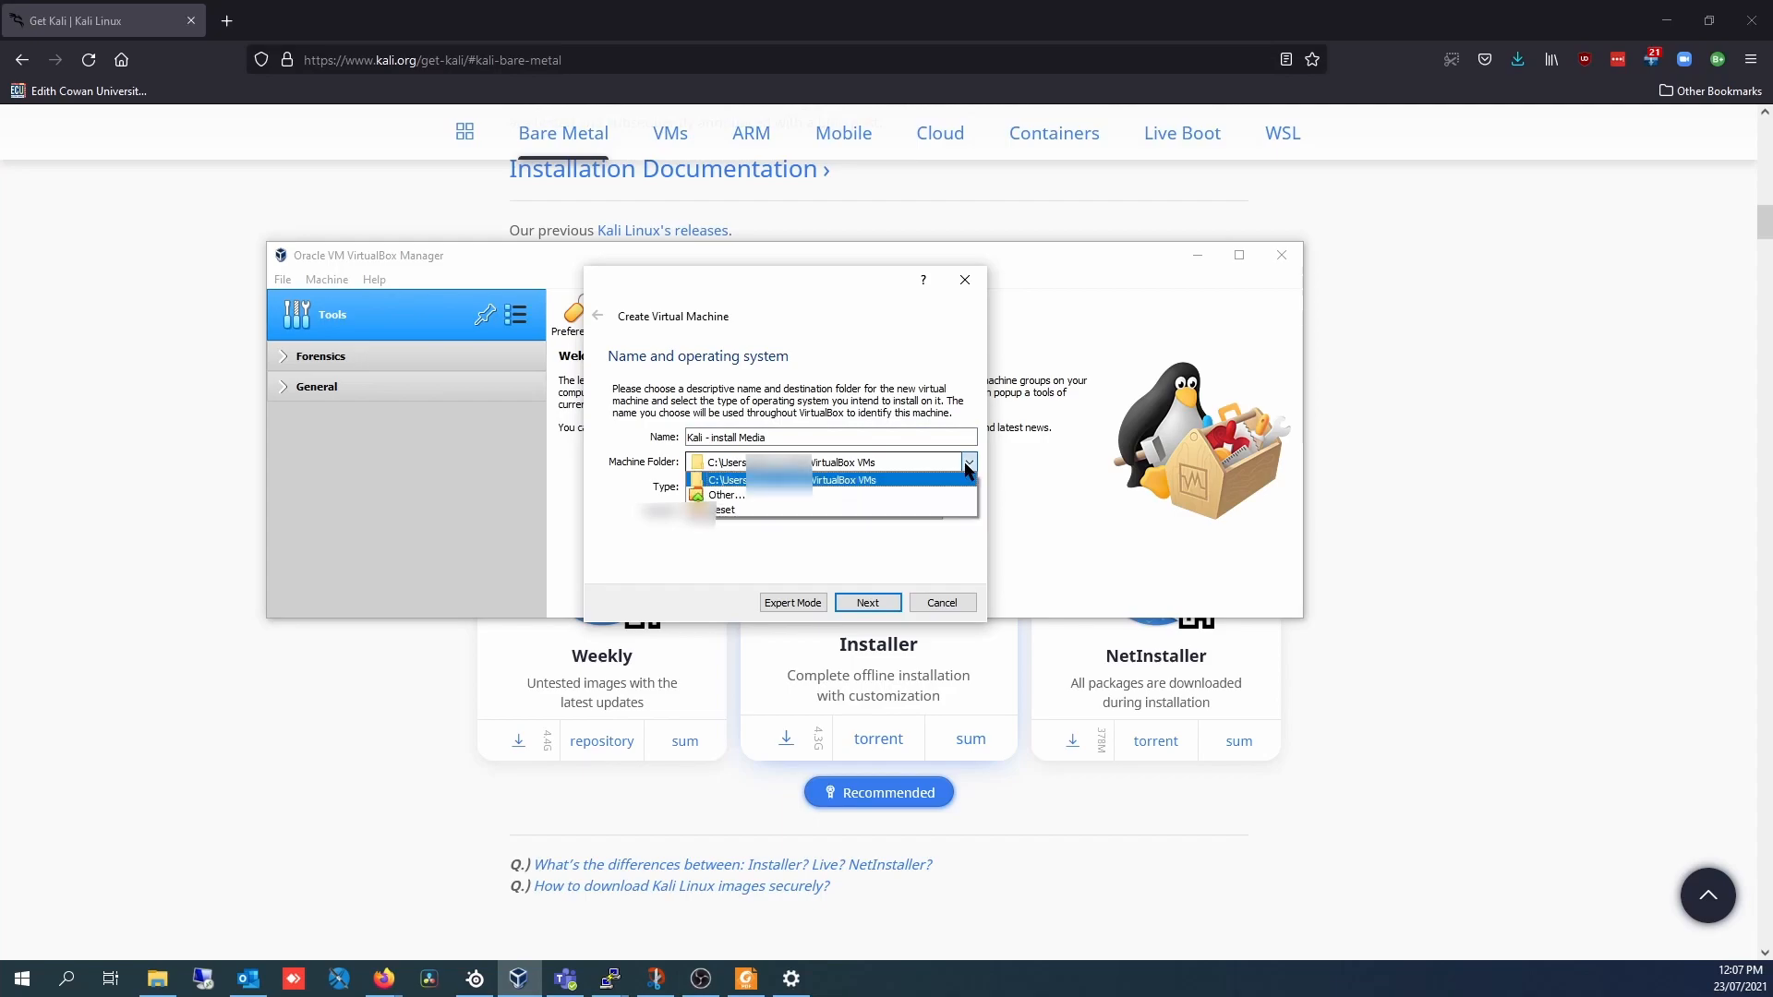
pyautogui.click(766, 502)
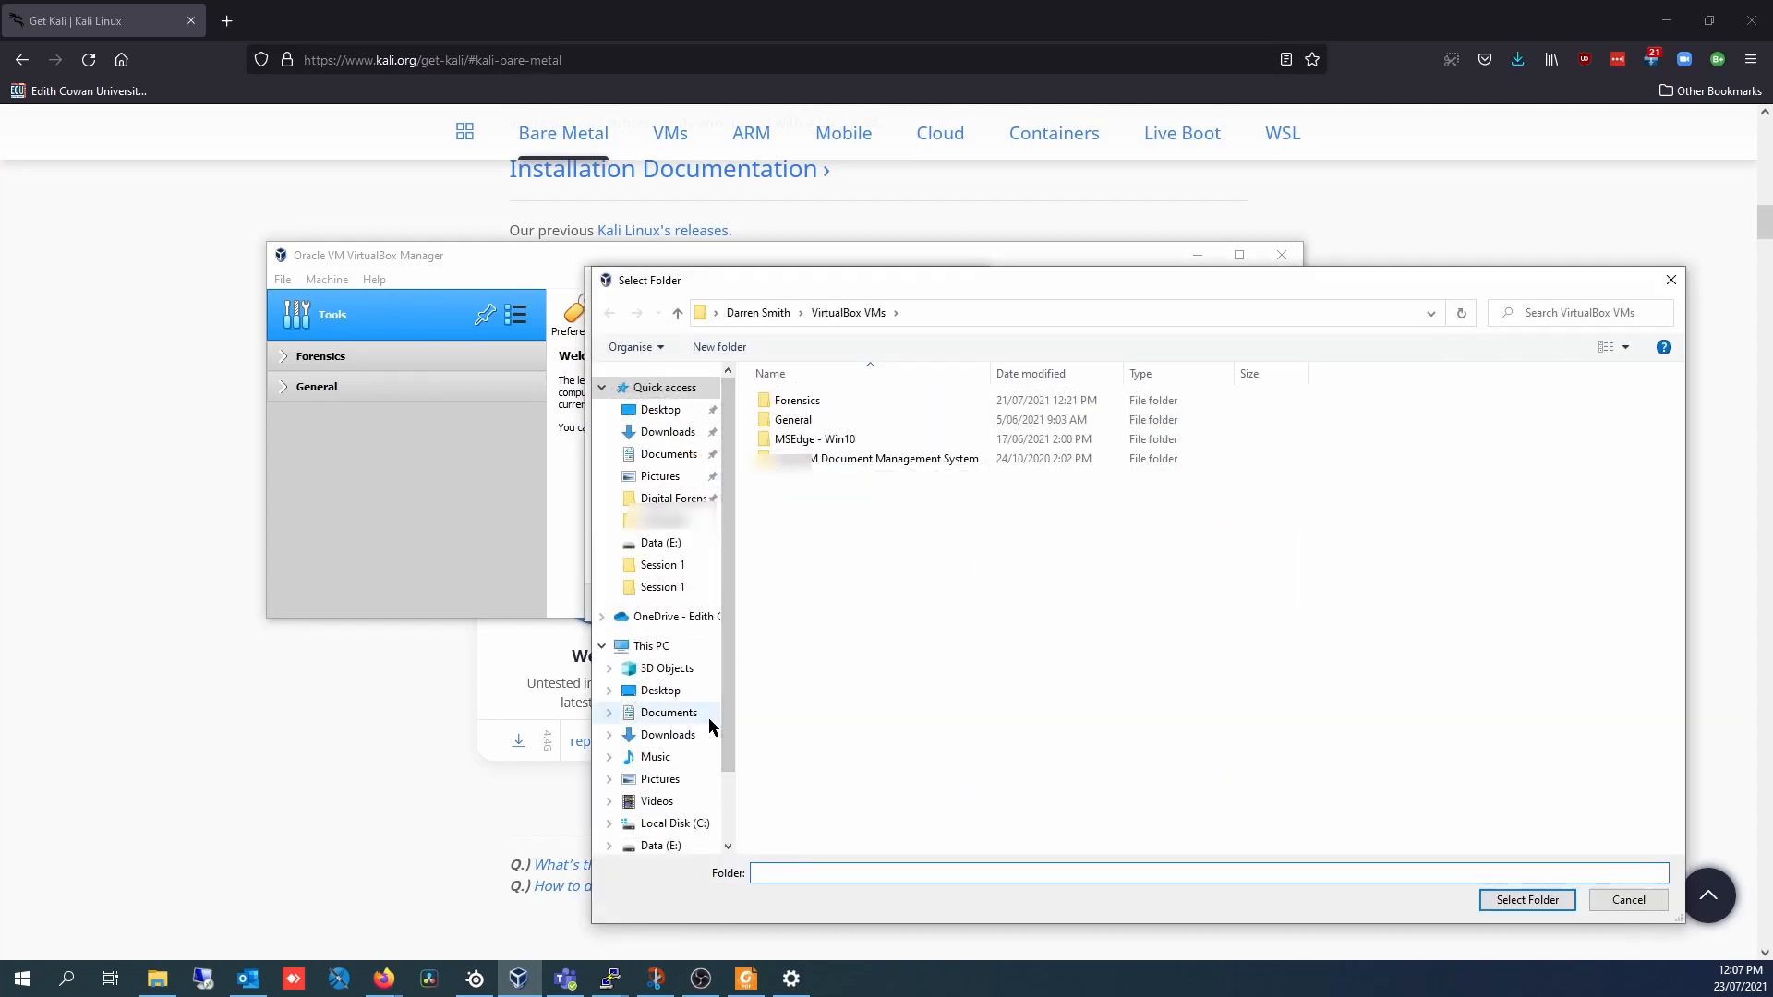
pyautogui.click(661, 845)
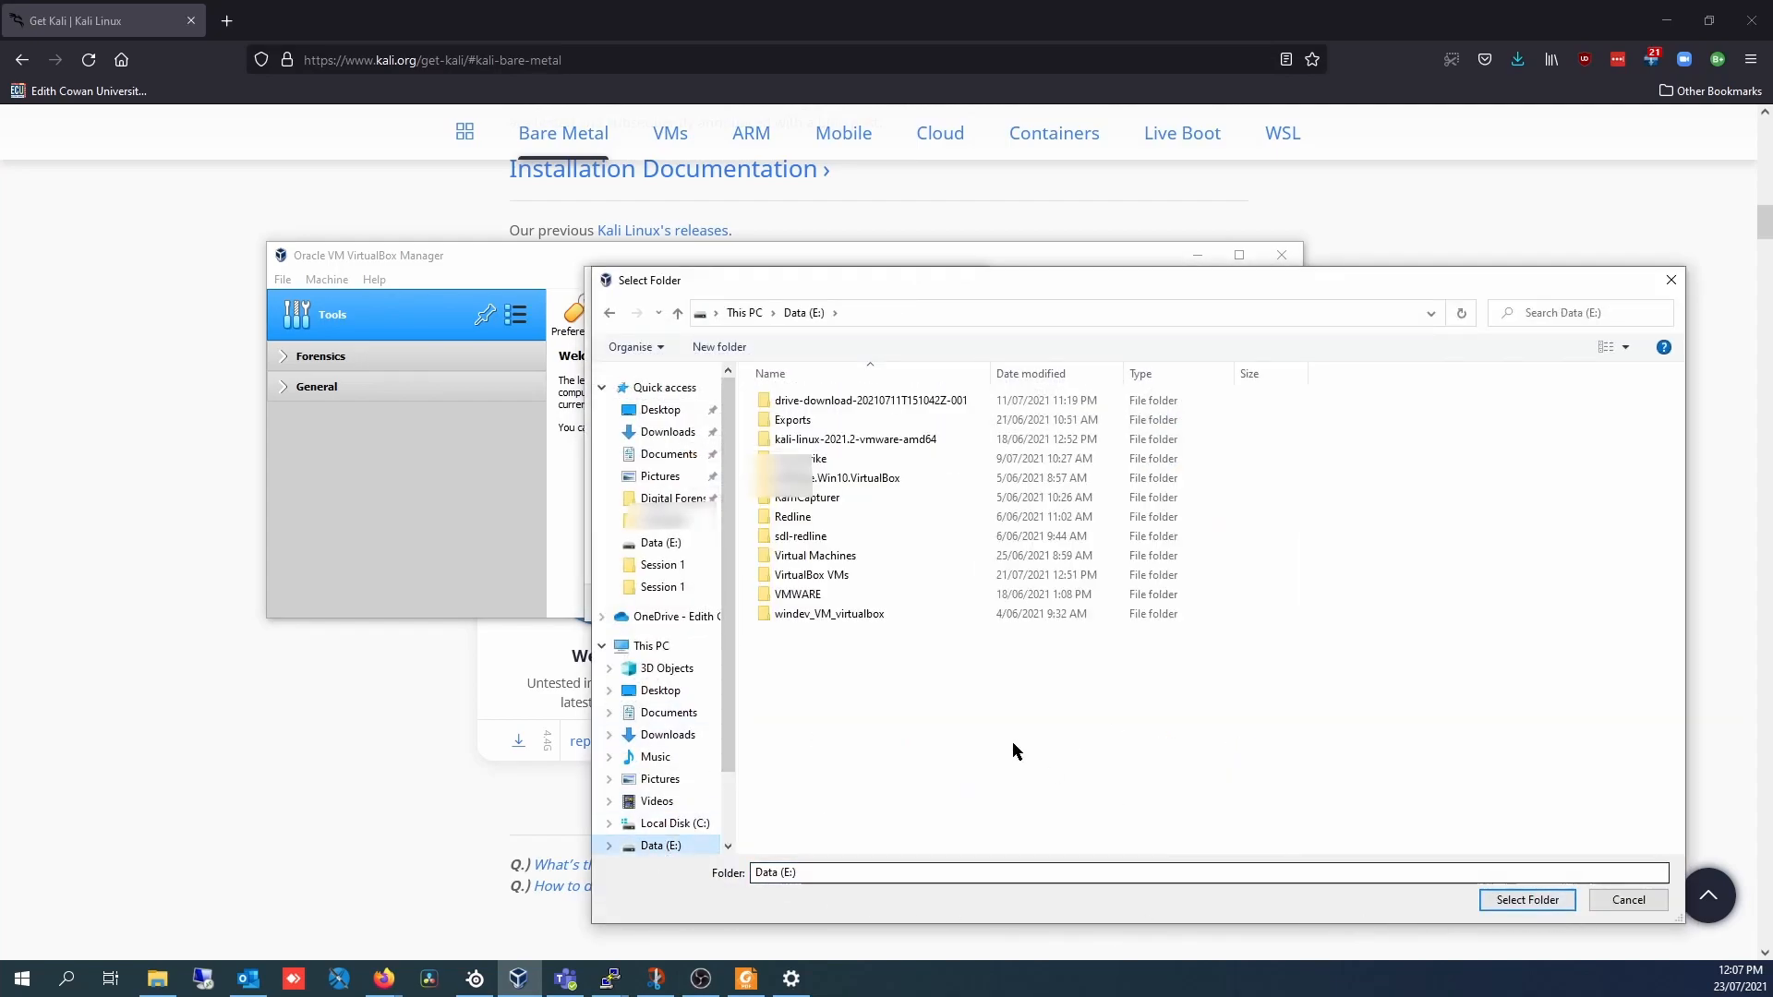
pyautogui.click(796, 595)
pyautogui.click(800, 575)
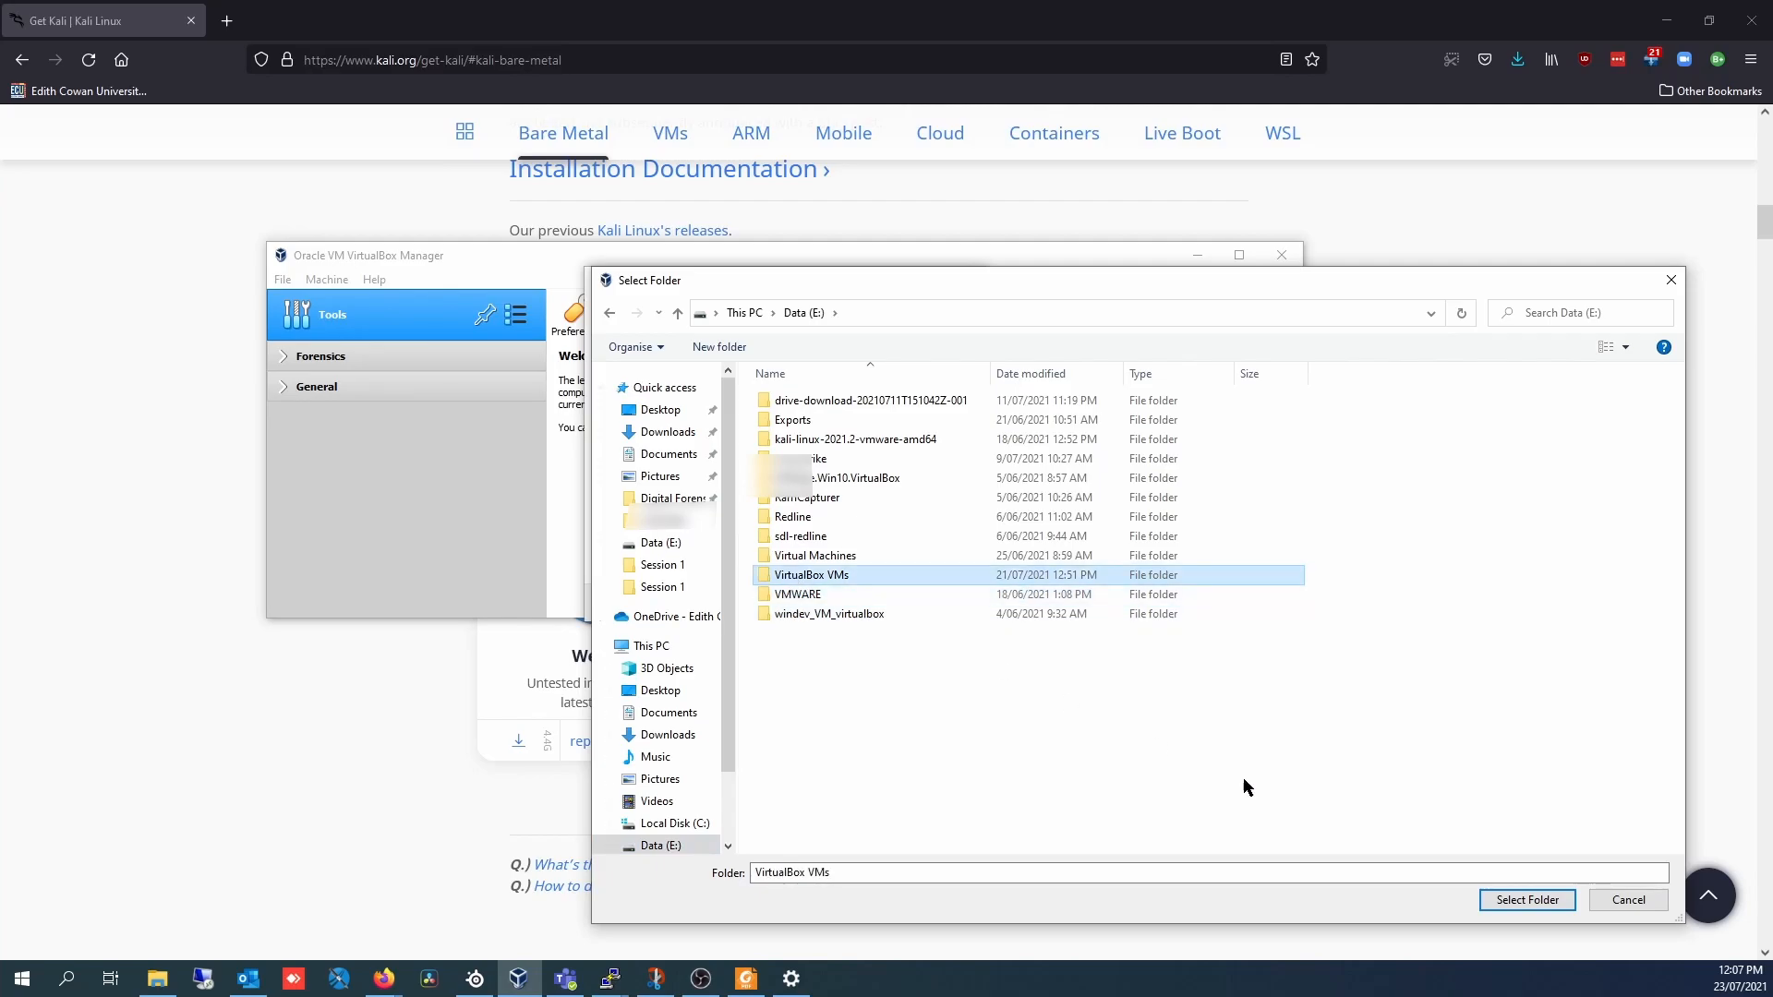
pyautogui.click(1530, 901)
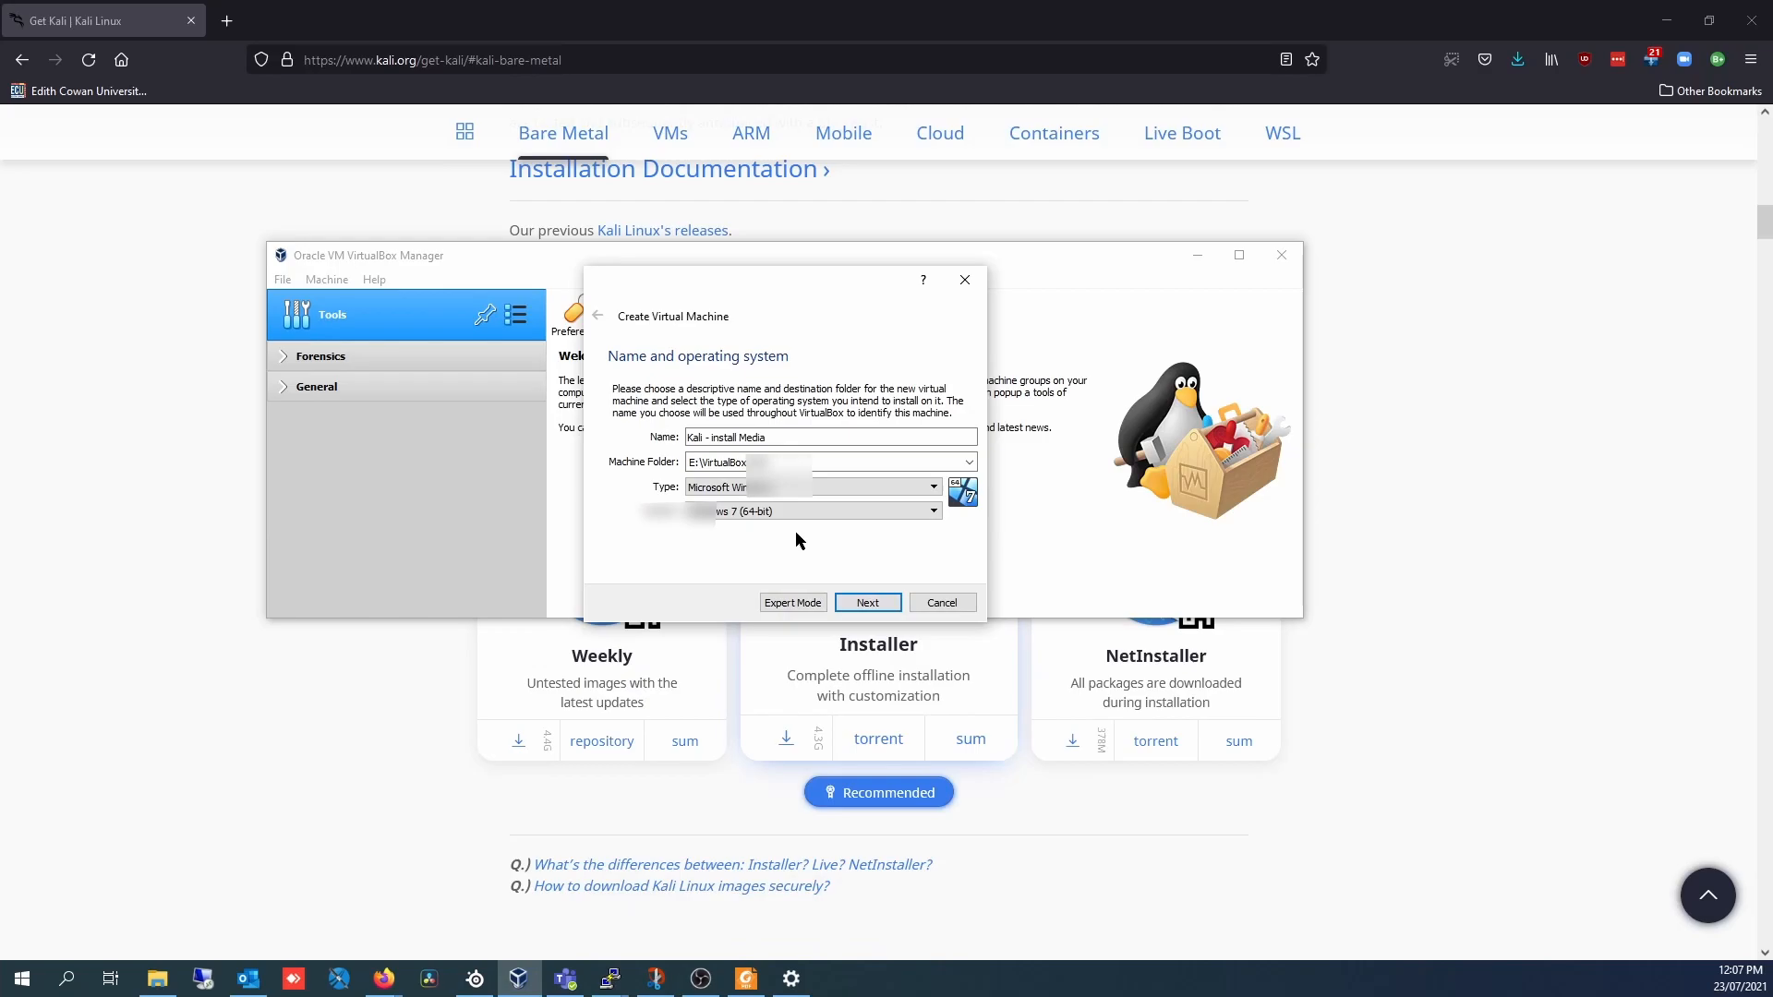
# Set the machine's operating system type to Linux and its version to Debian (64-bit), and proceed to the memory size.
pyautogui.click(730, 486)
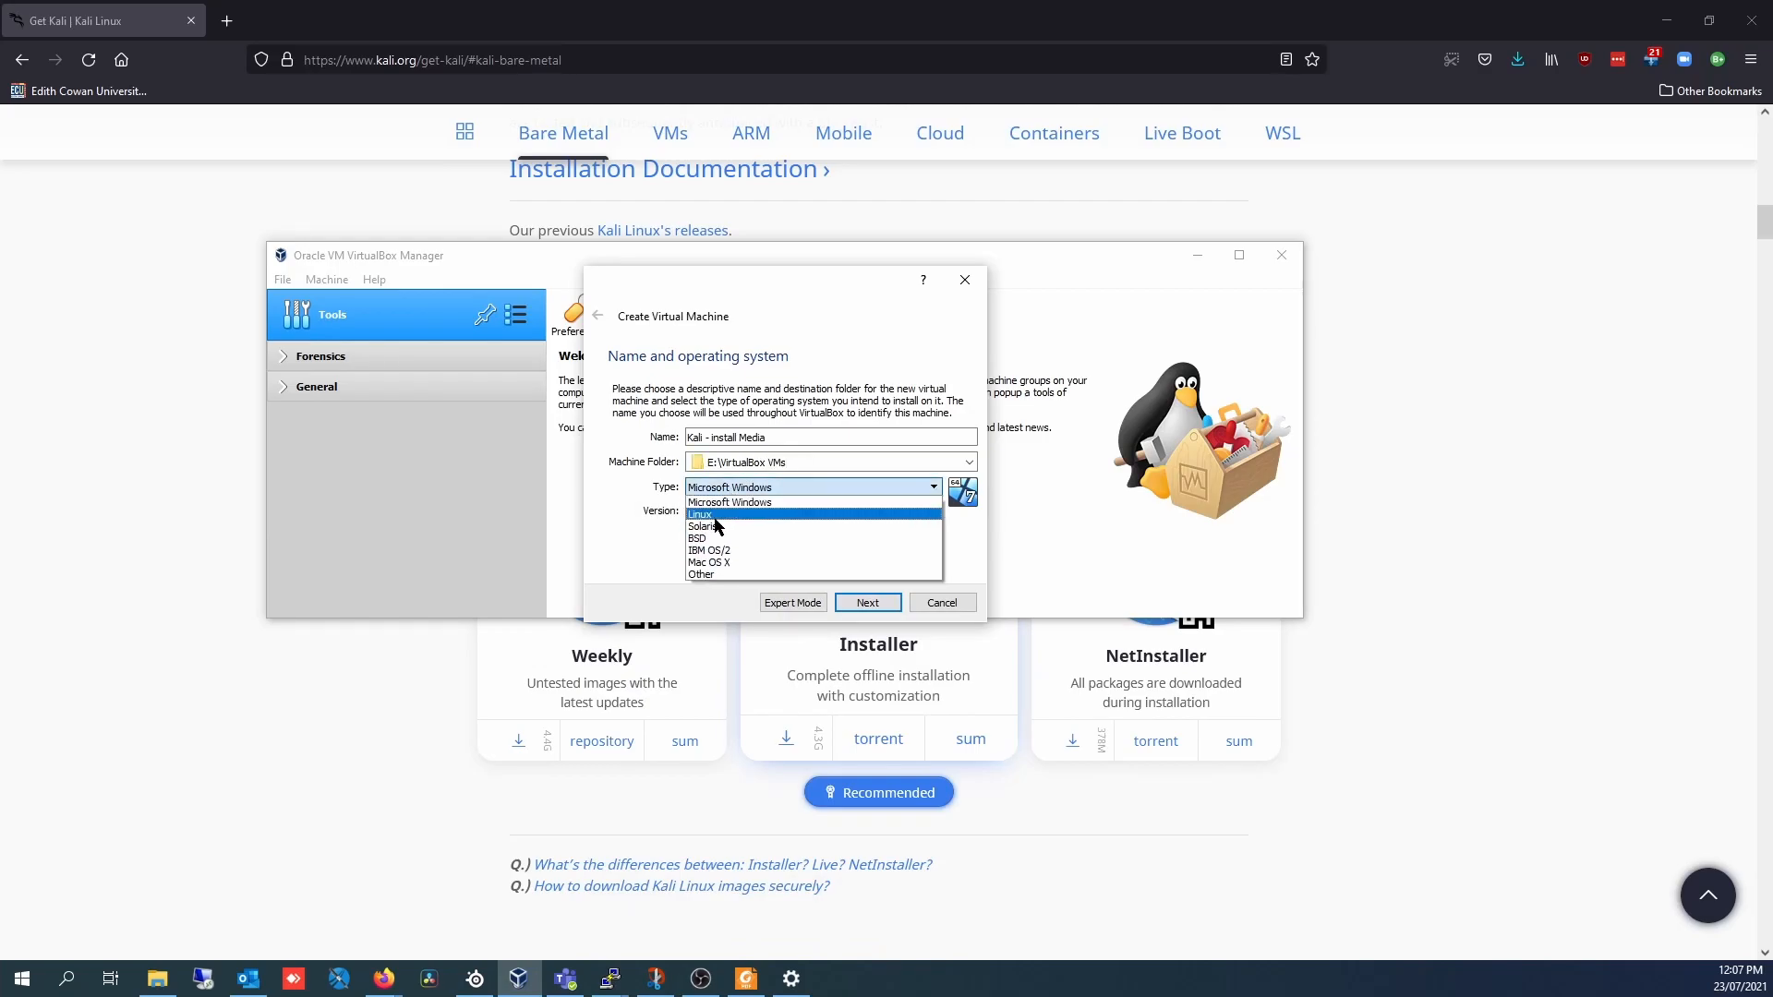
pyautogui.click(714, 517)
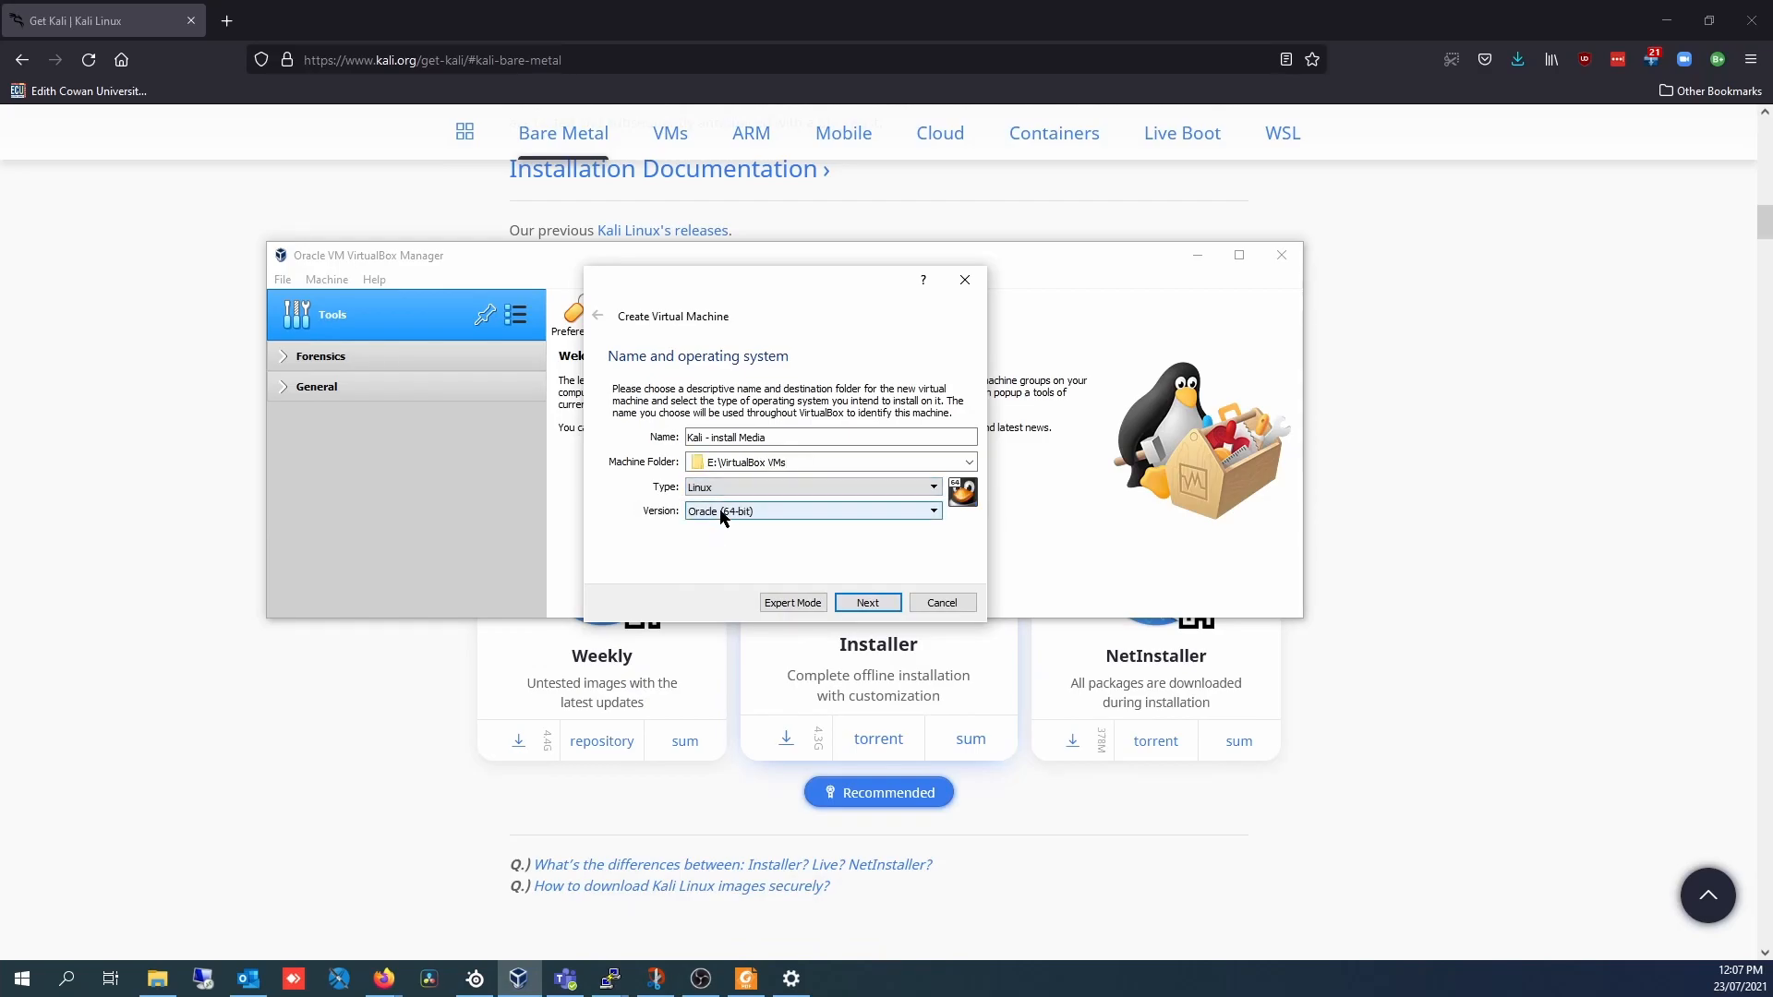
pyautogui.click(724, 513)
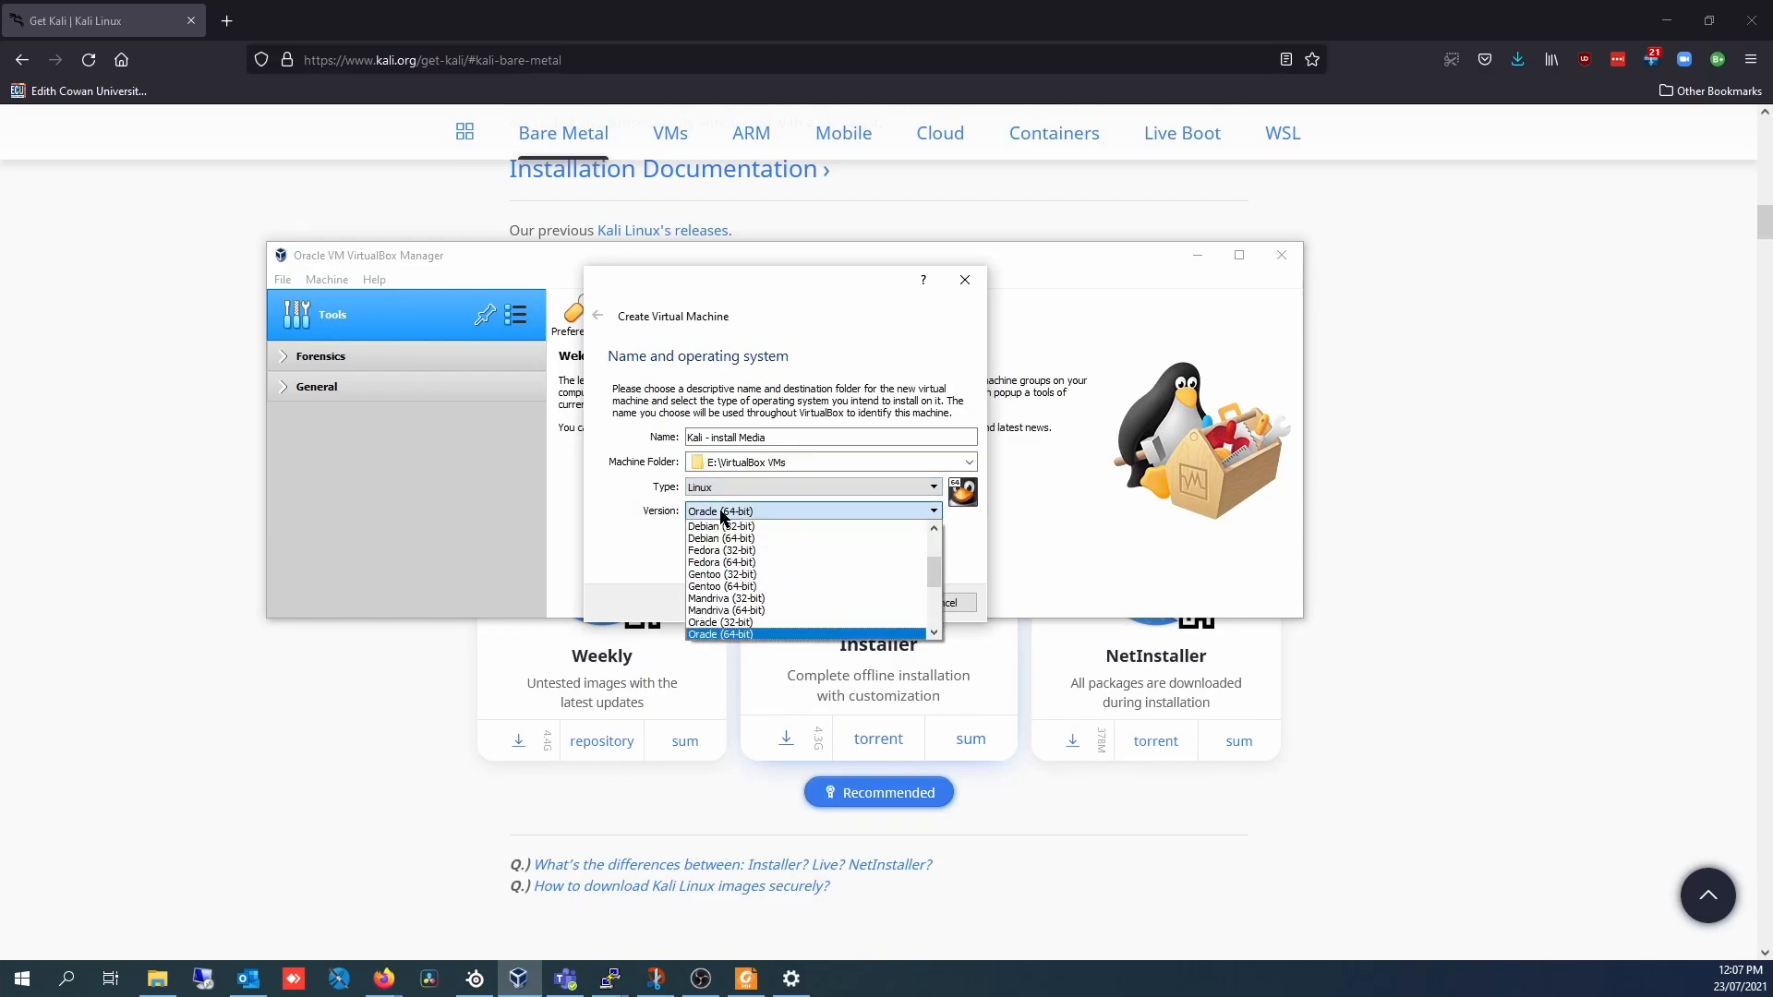
pyautogui.click(769, 541)
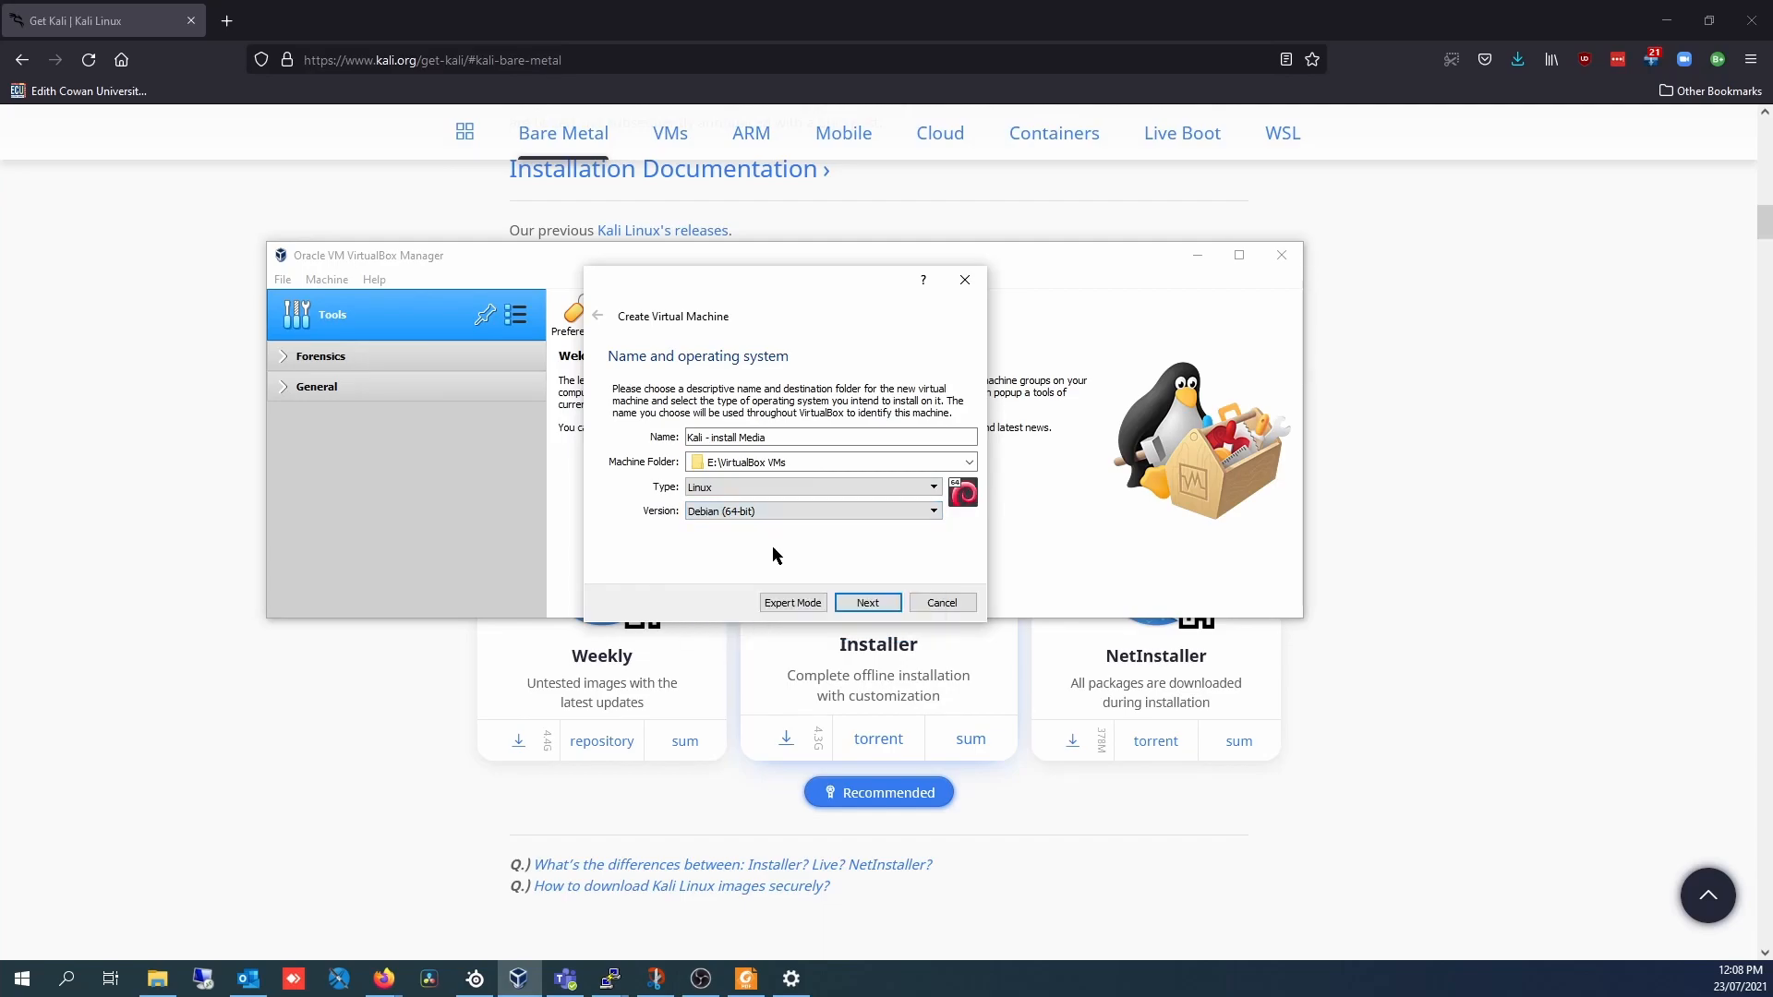
pyautogui.click(869, 603)
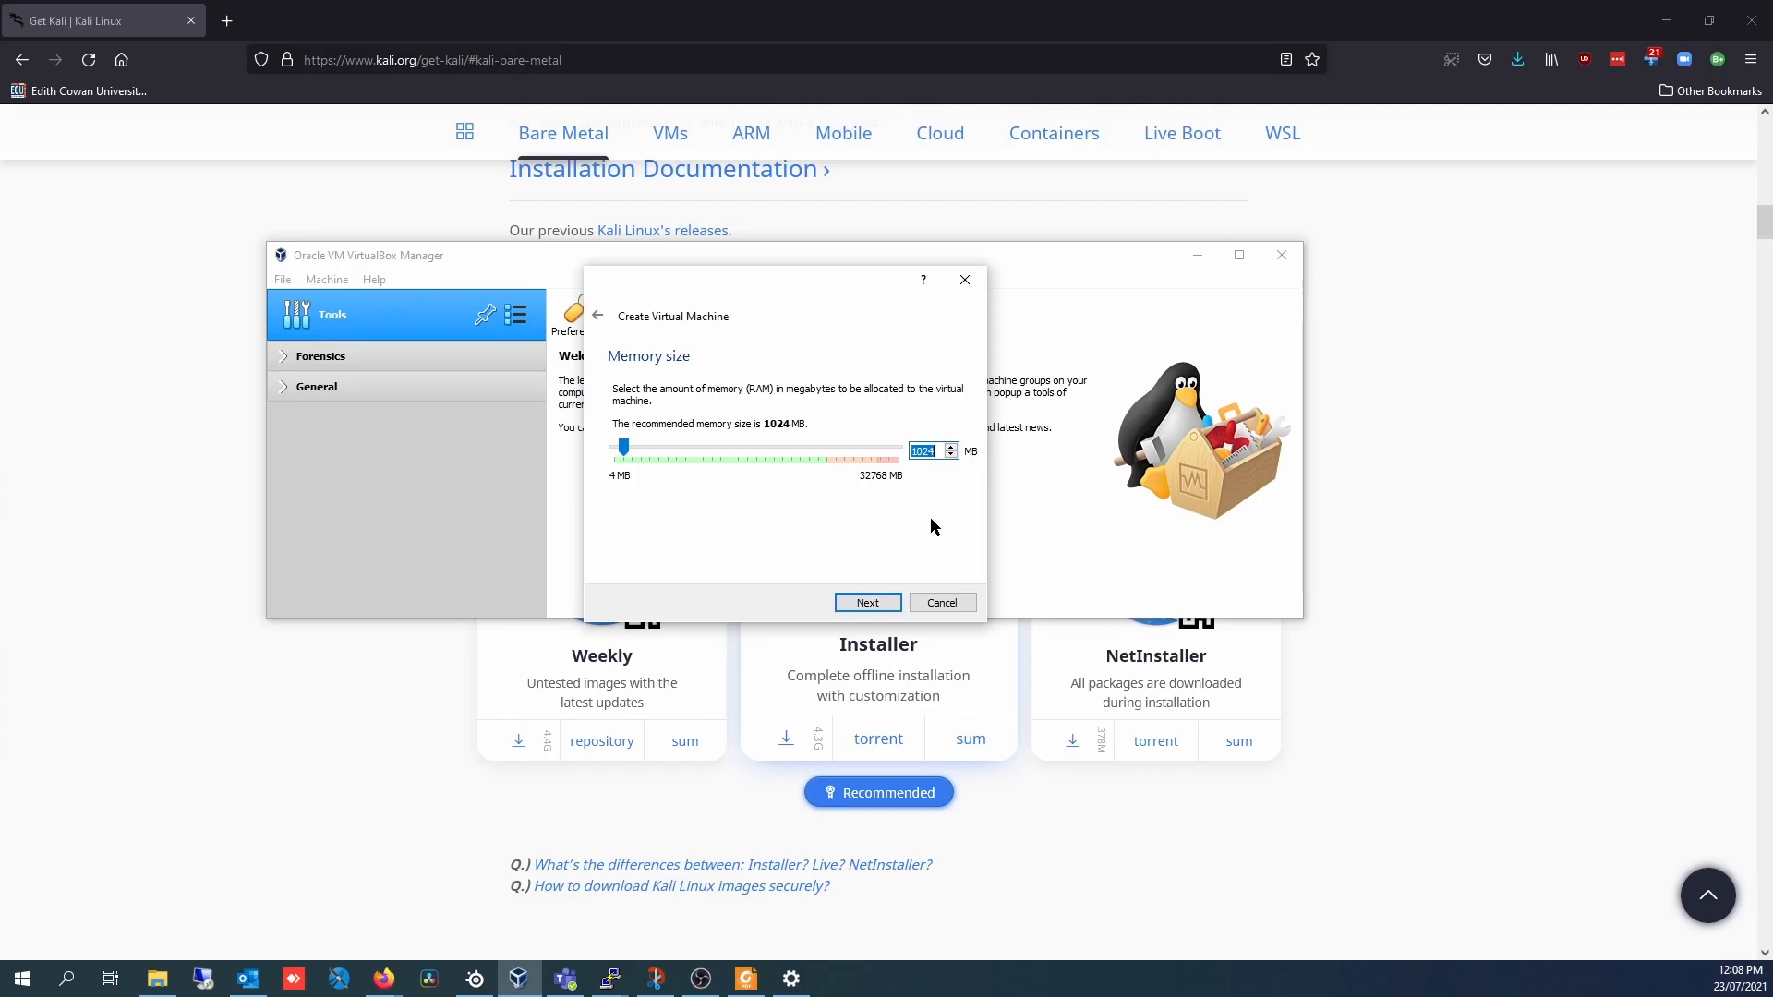
# Allocate 2048 MB of memory to the machine and choose to create a virtual hard disk now.
pyautogui.write('2048')
pyautogui.click(854, 605)
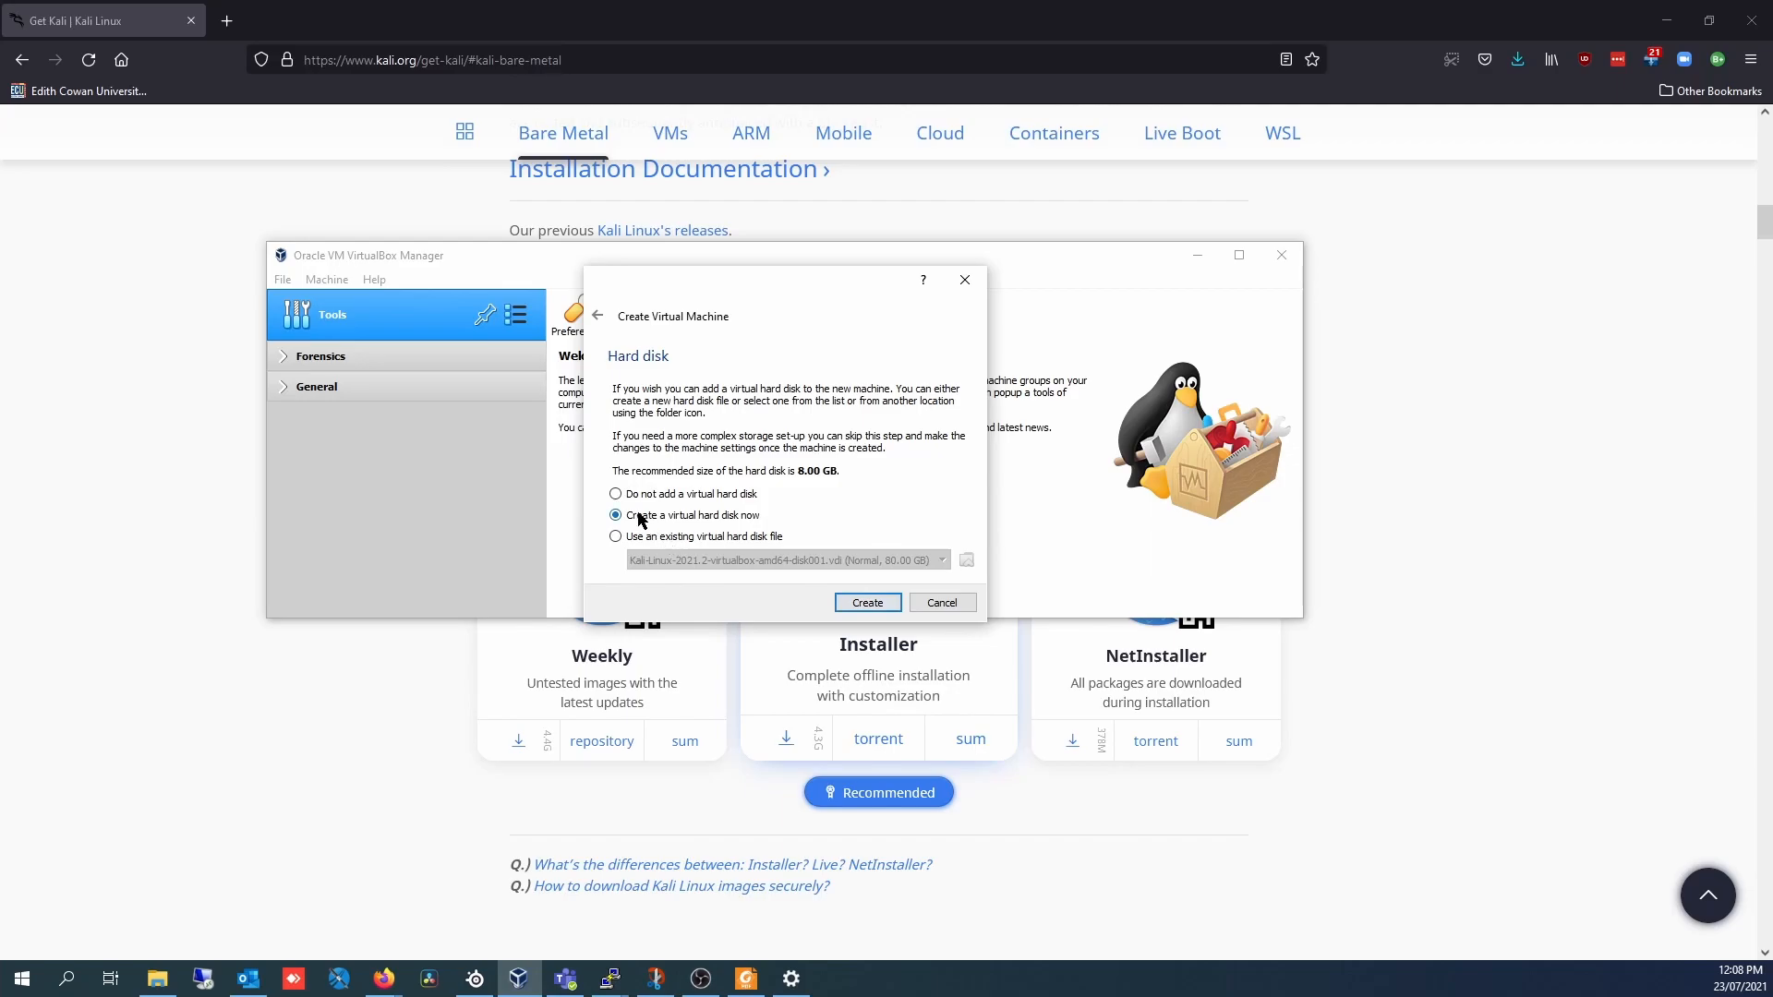
pyautogui.click(869, 608)
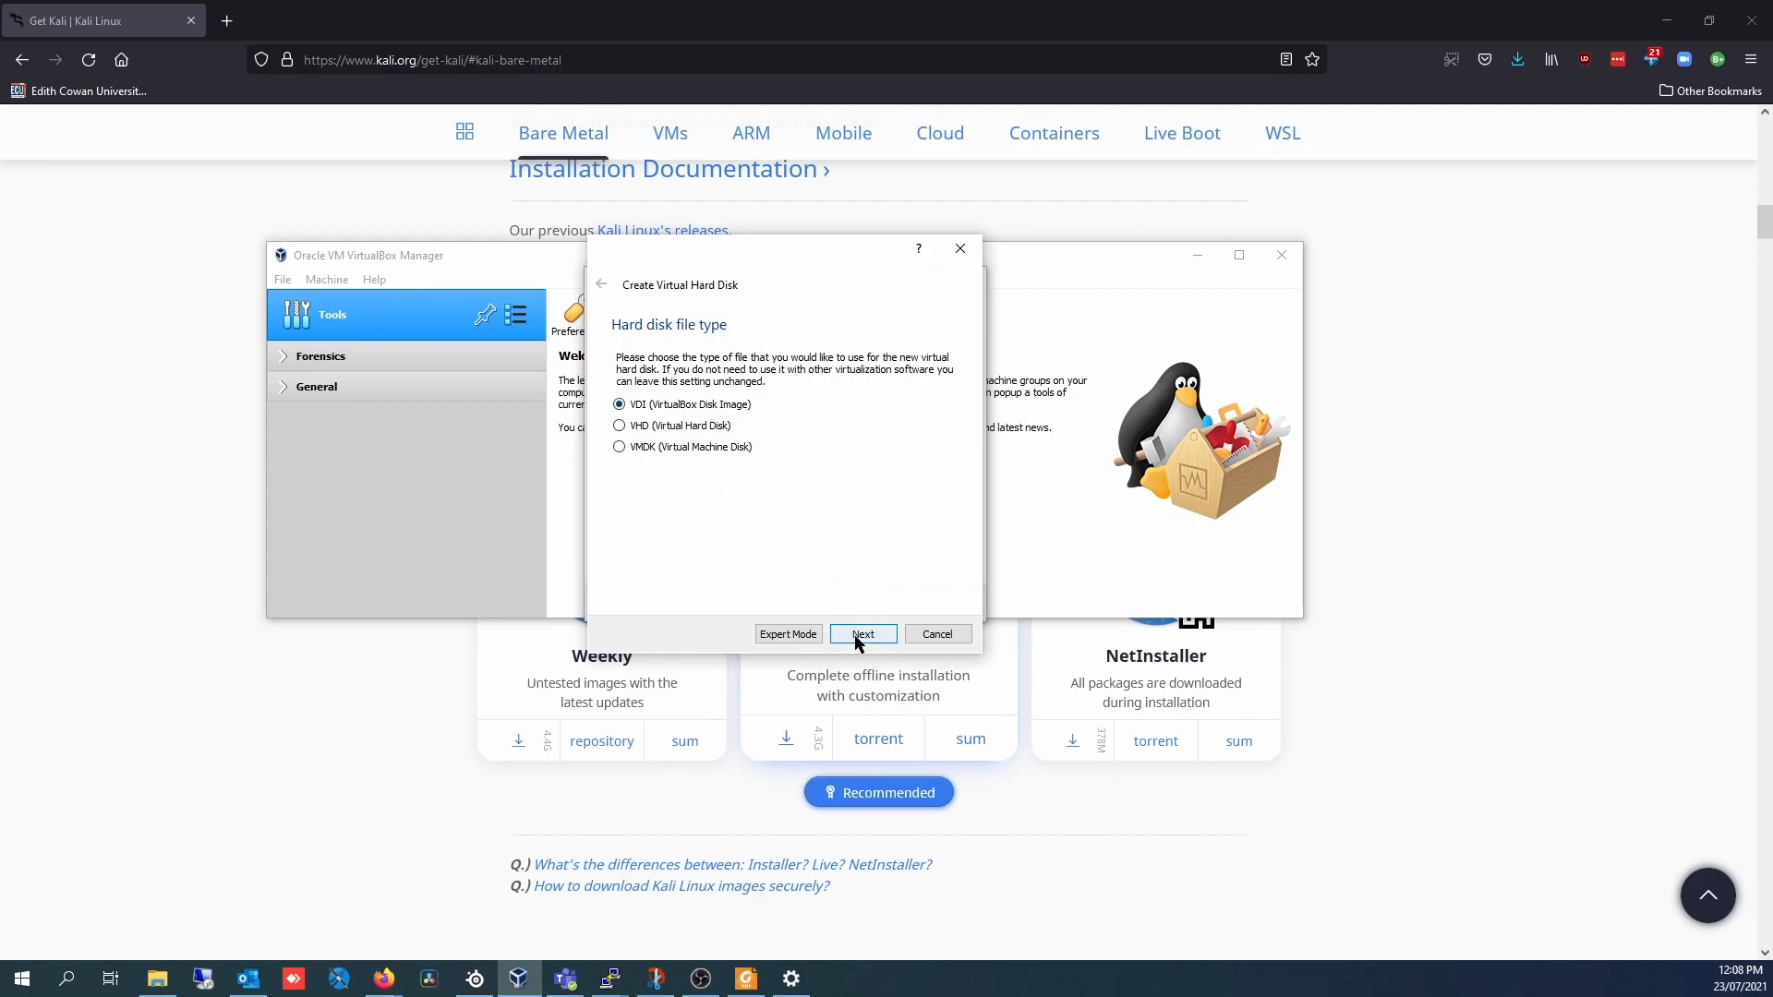
# Create the virtual hard disk as a dynamically allocated VDI with a size of 20 GB.
pyautogui.click(855, 638)
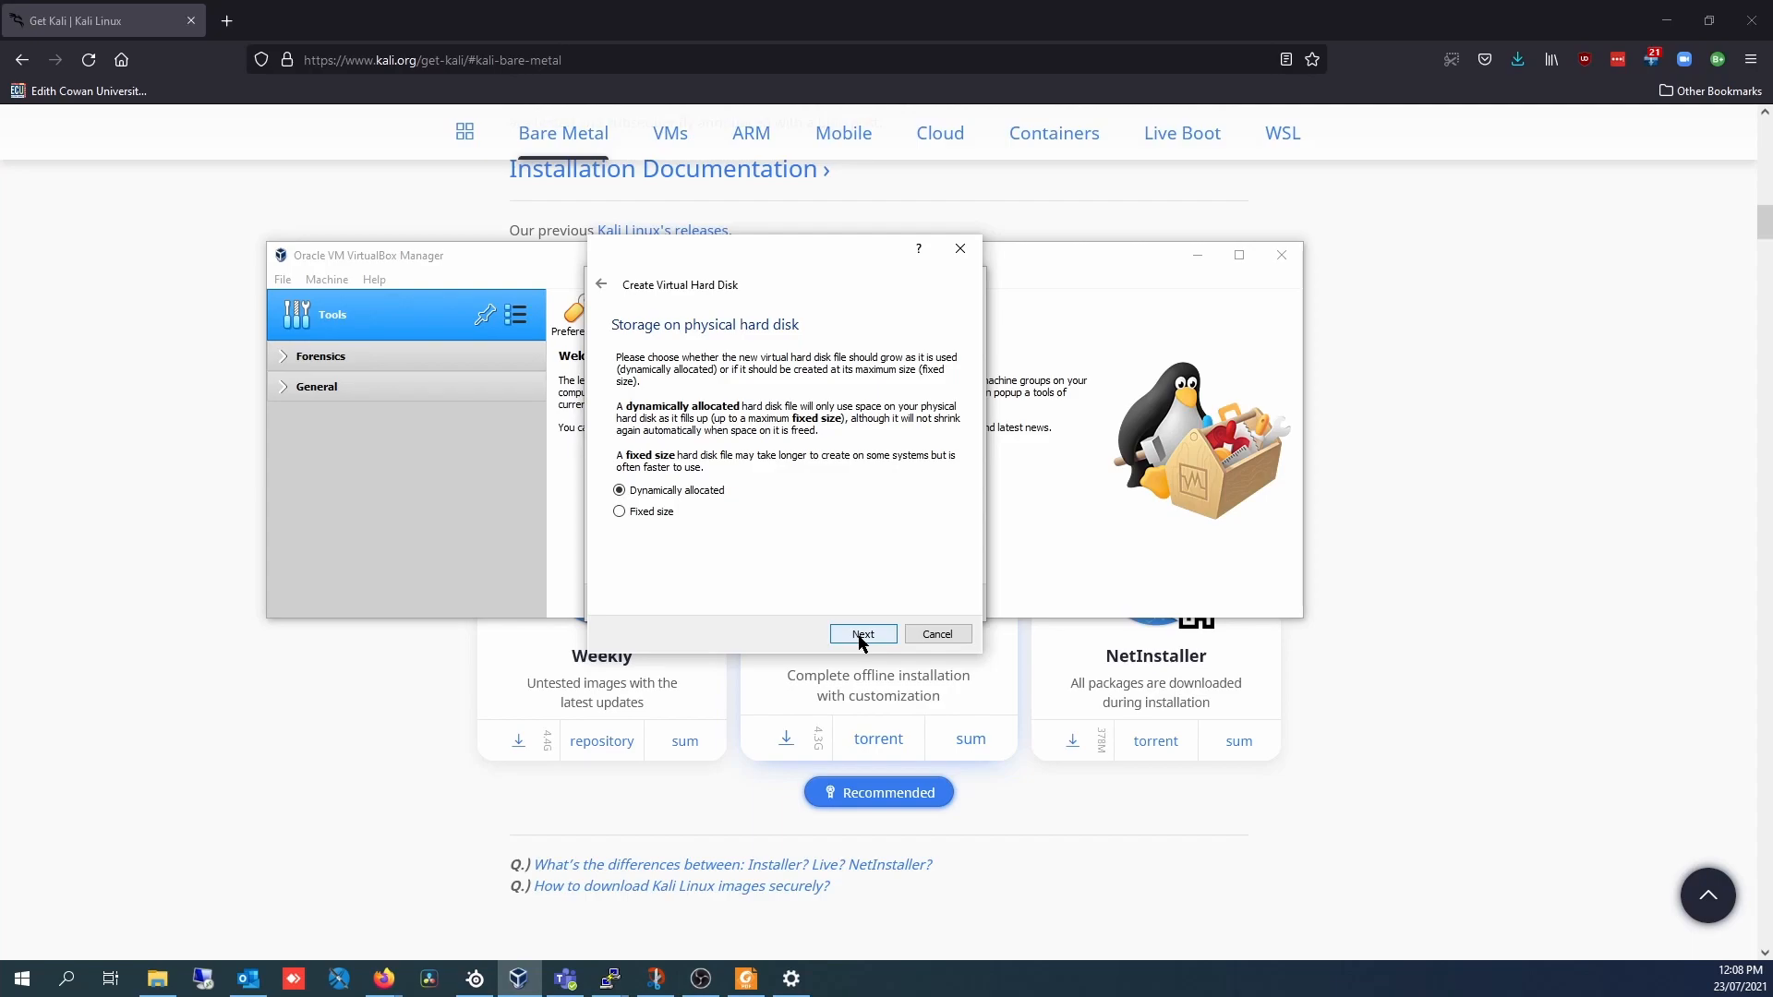
pyautogui.click(861, 635)
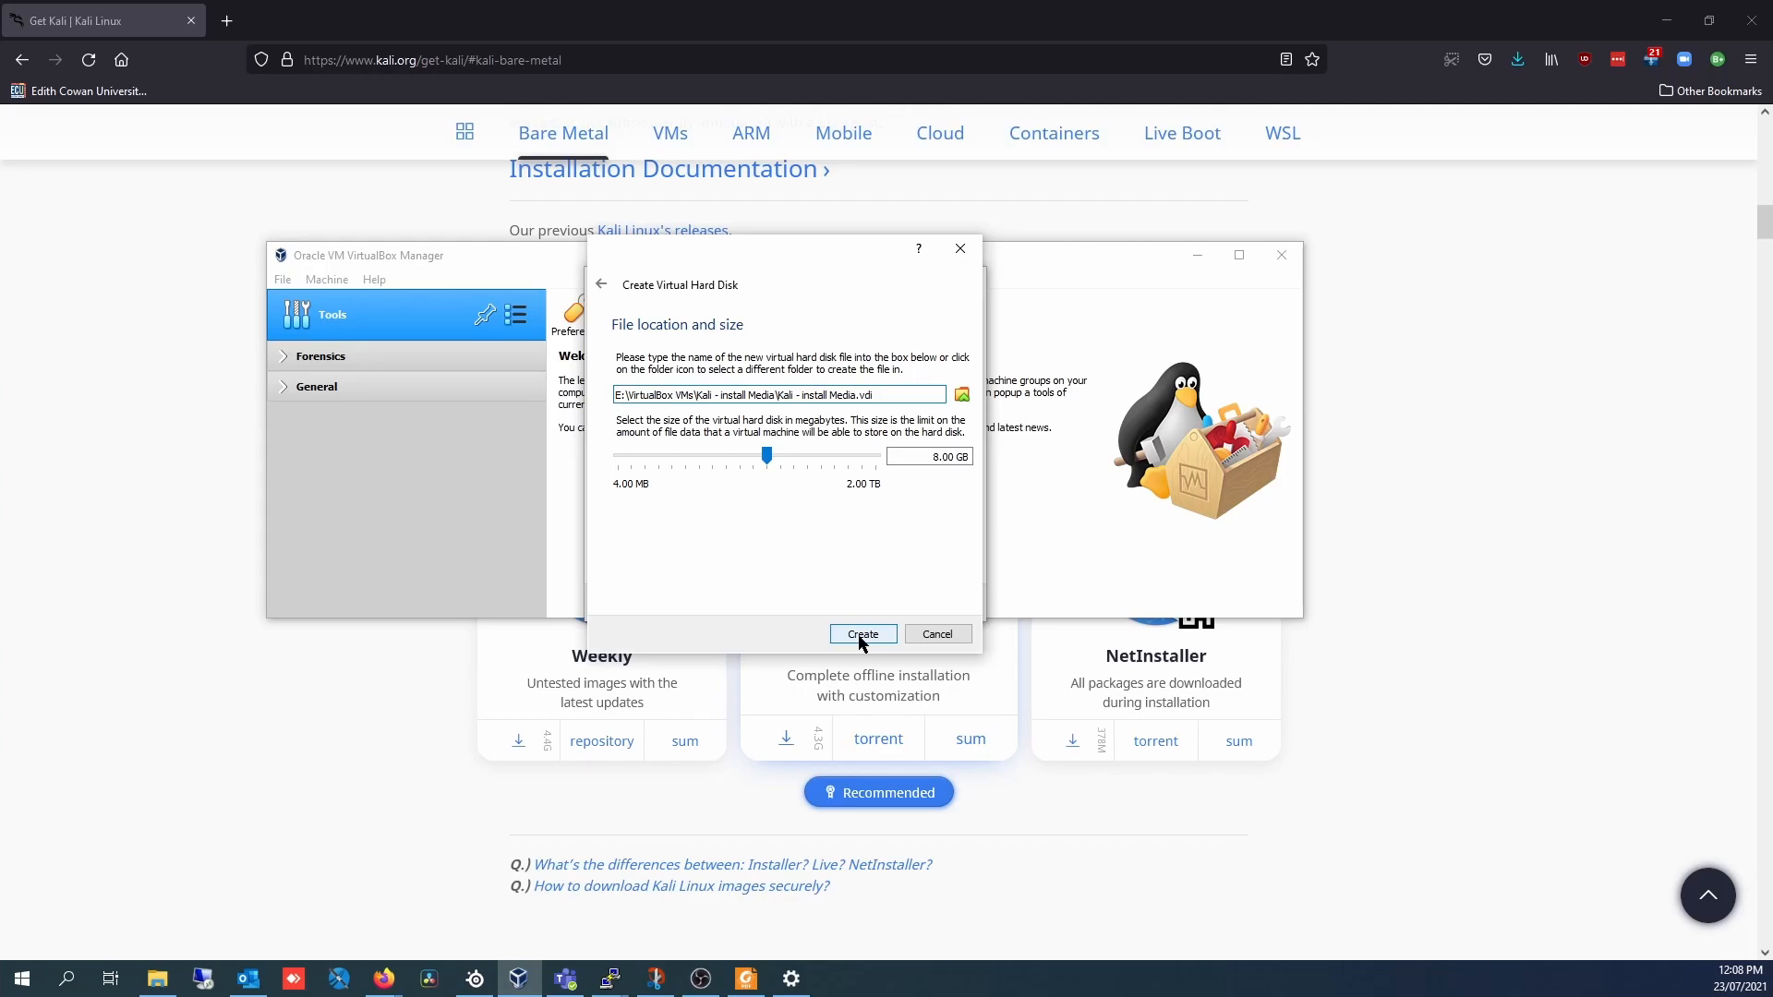
pyautogui.click(934, 456)
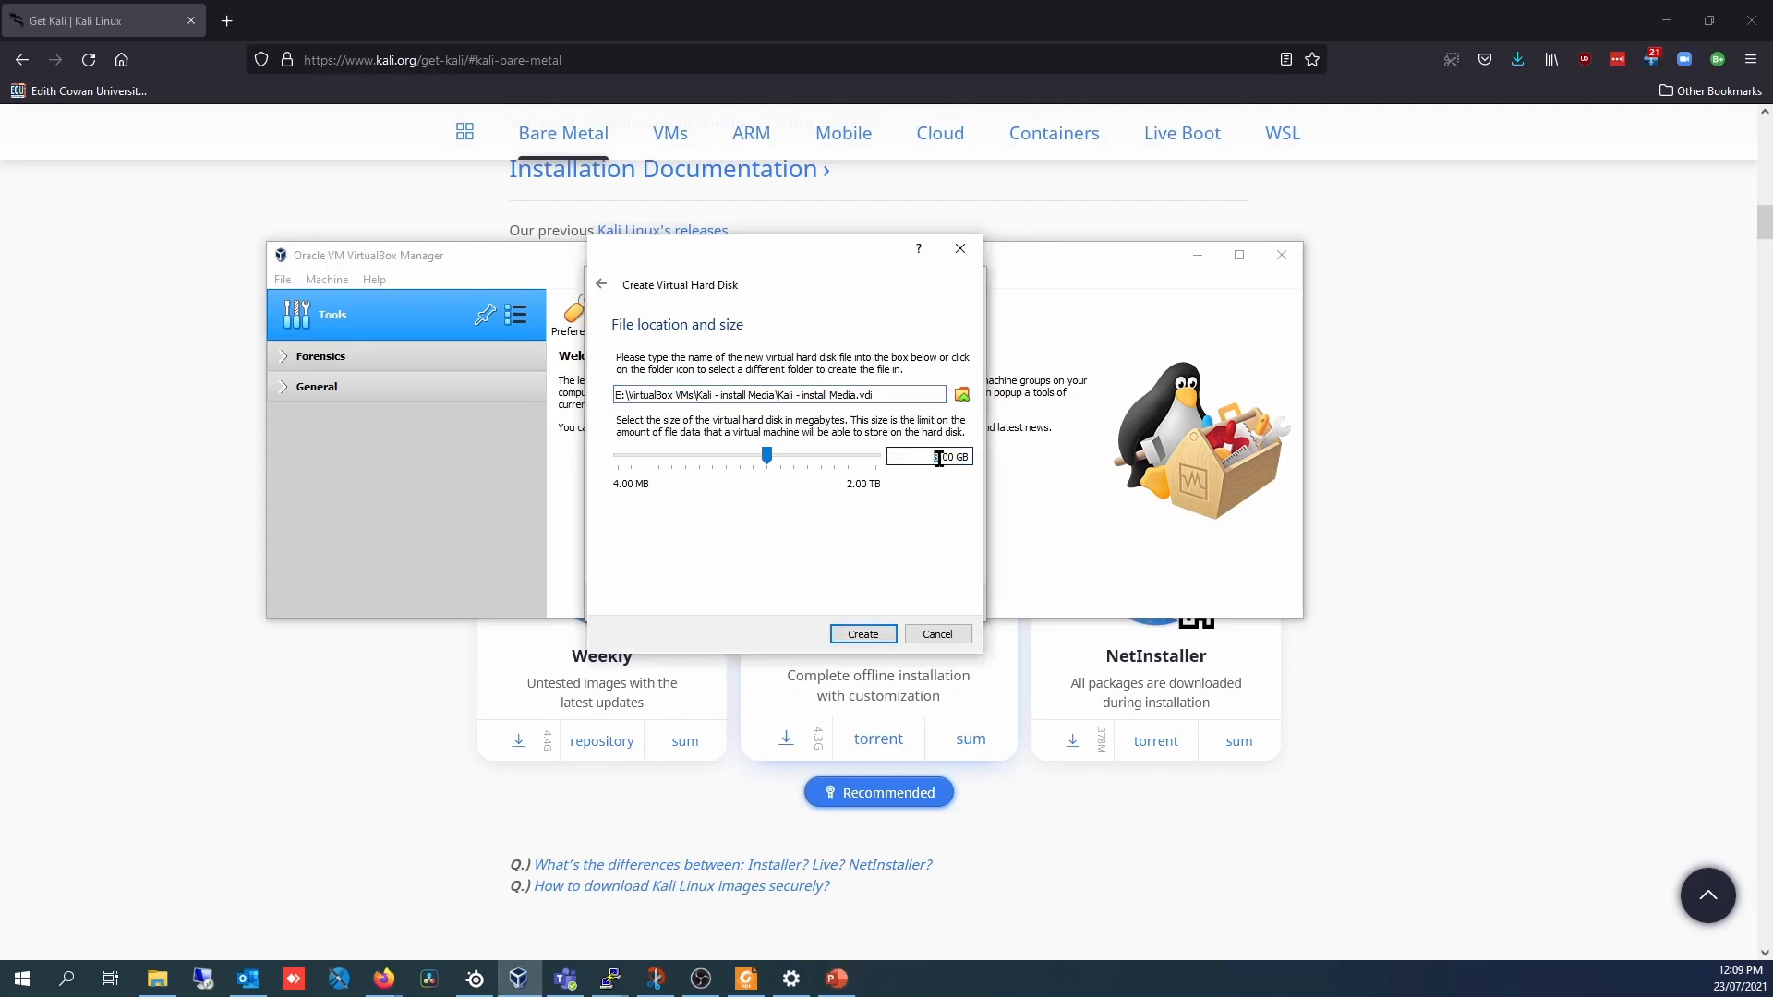
pyautogui.write('20')
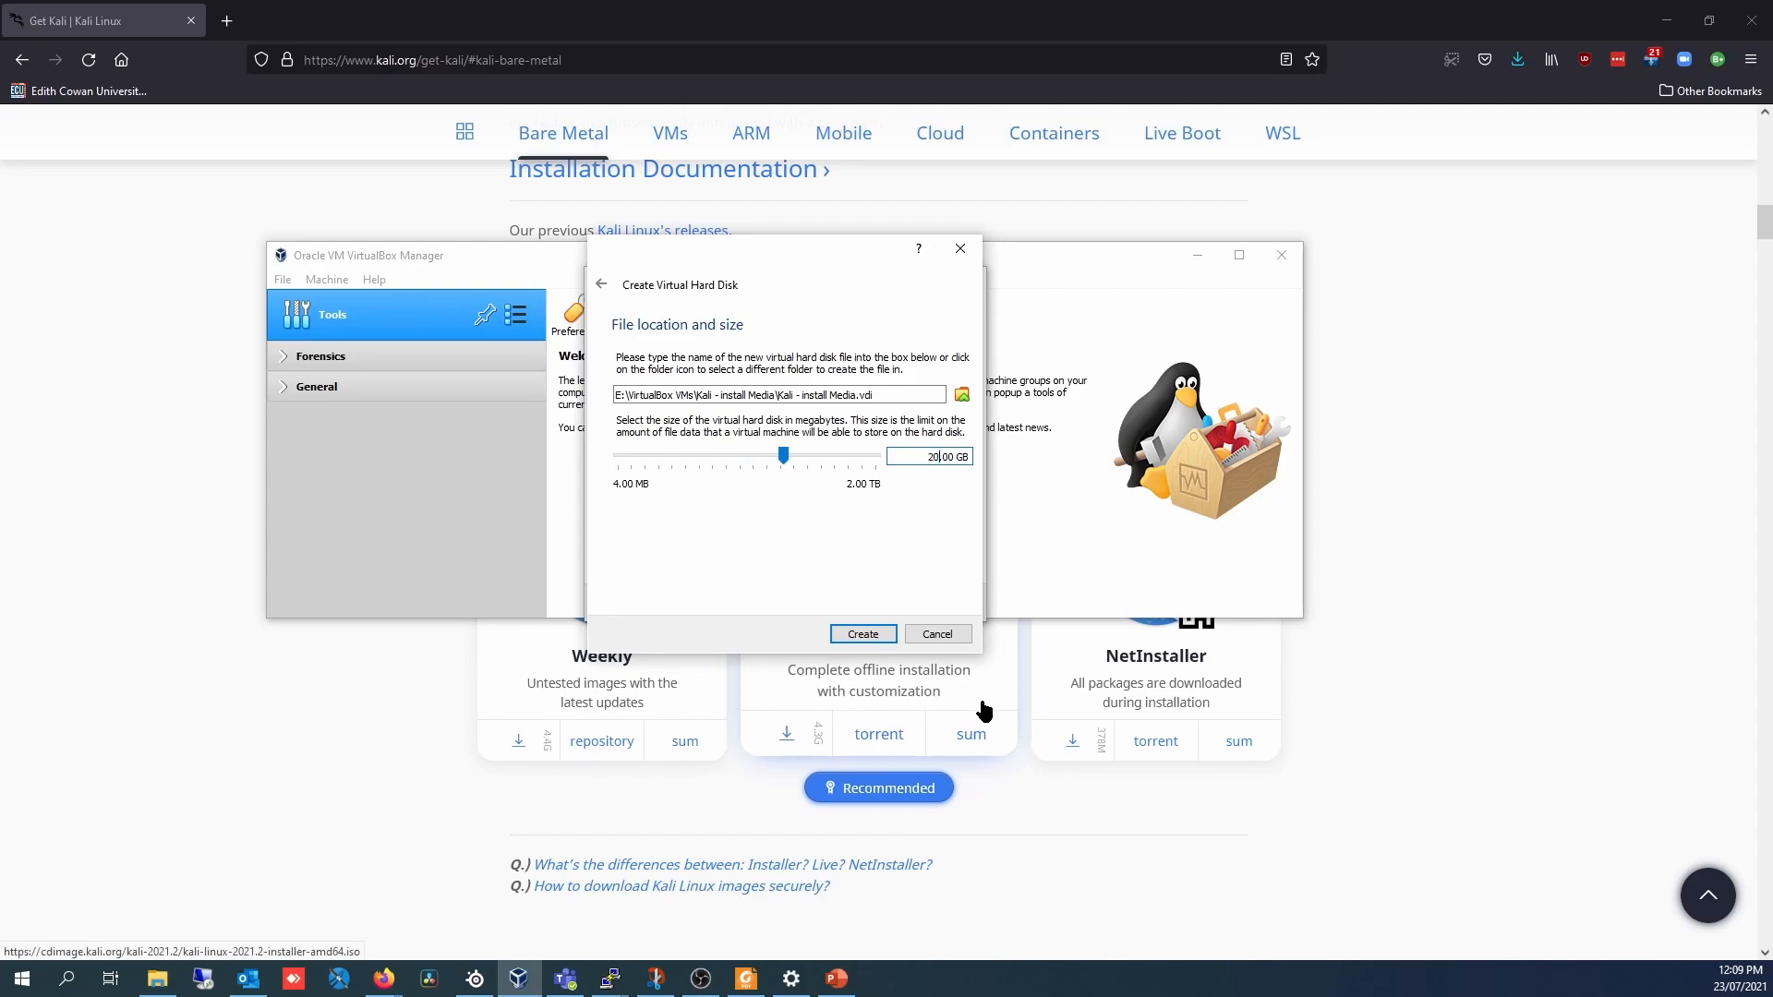
pyautogui.click(837, 635)
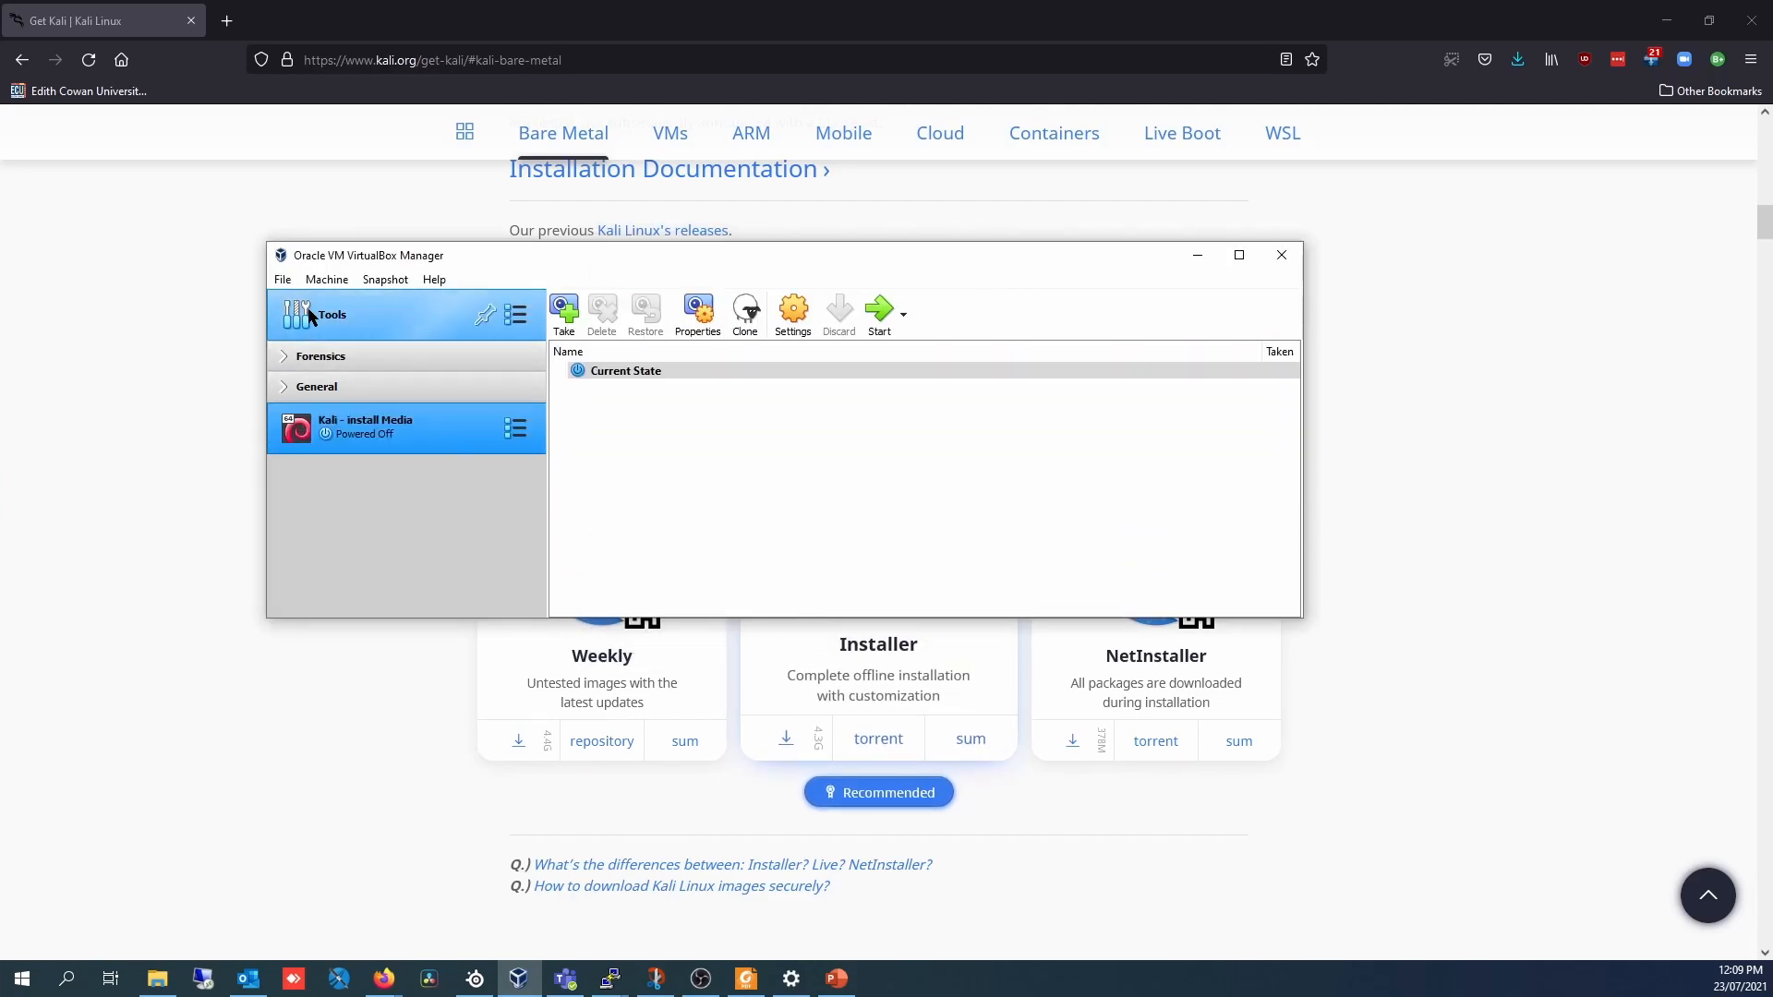
# Load kali-linux-2021.2-installer-amd64.iso from the Data (E:) drive into the Kali - install Media machine's empty optical drive.
pyautogui.rightClick(514, 442)
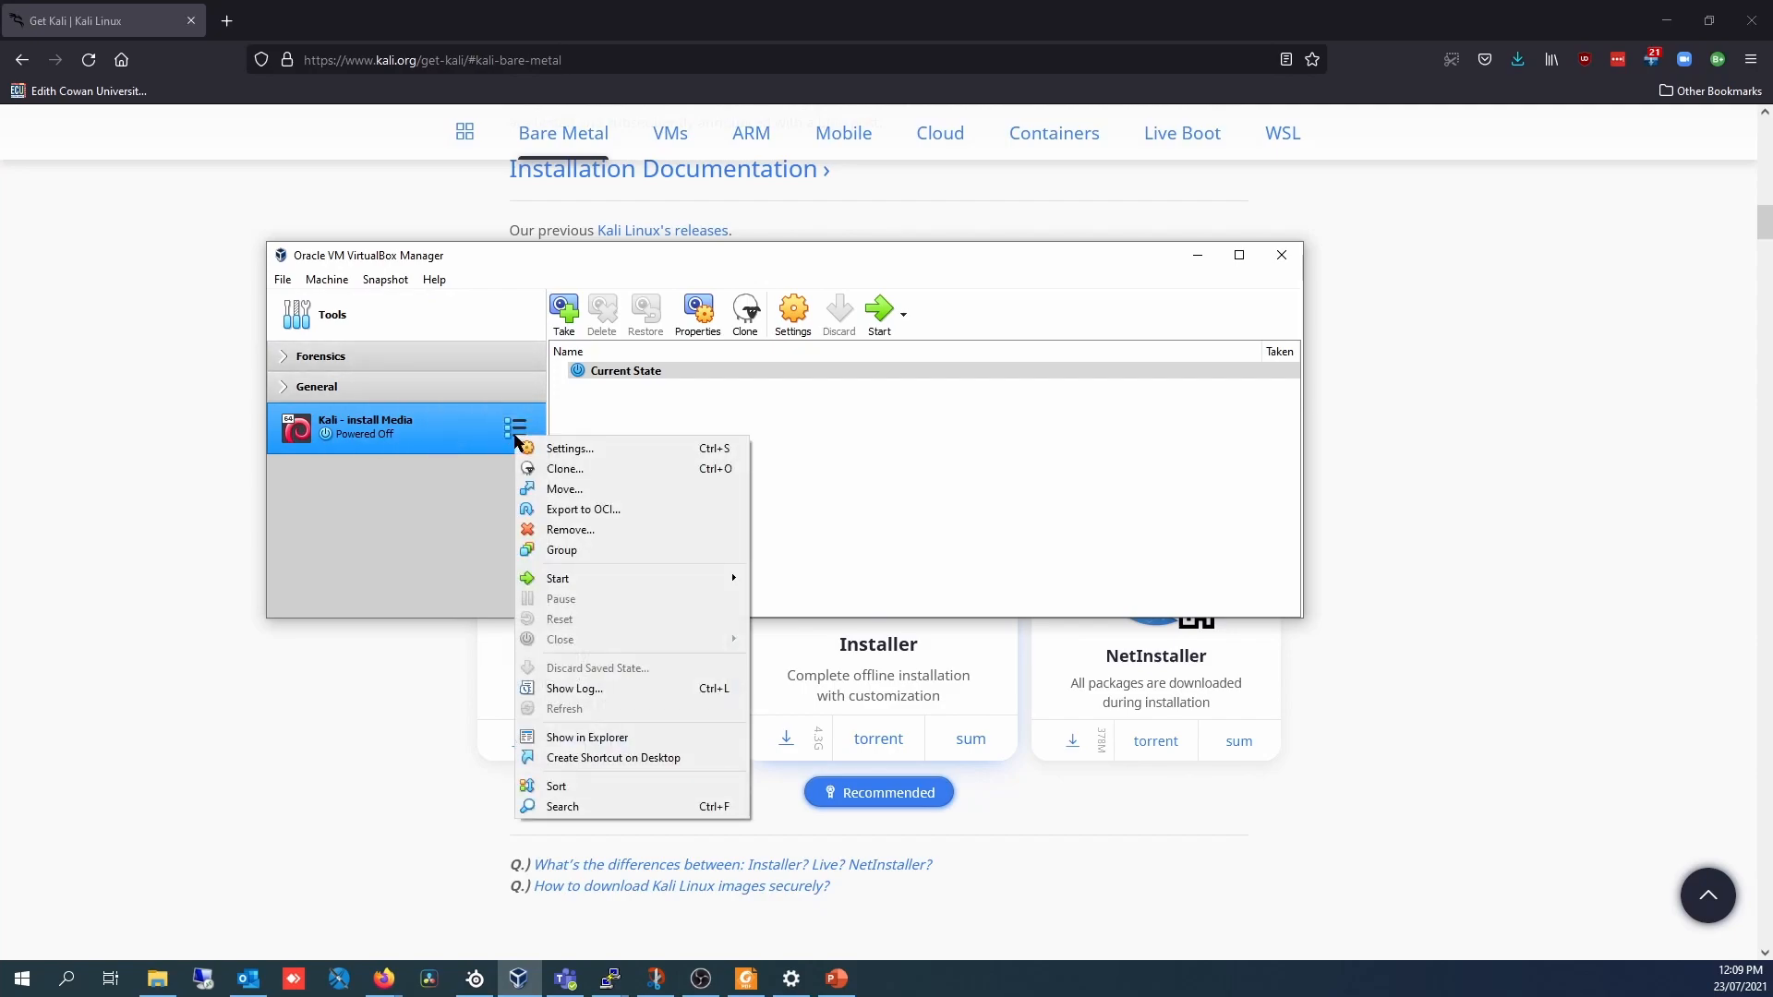
pyautogui.click(566, 451)
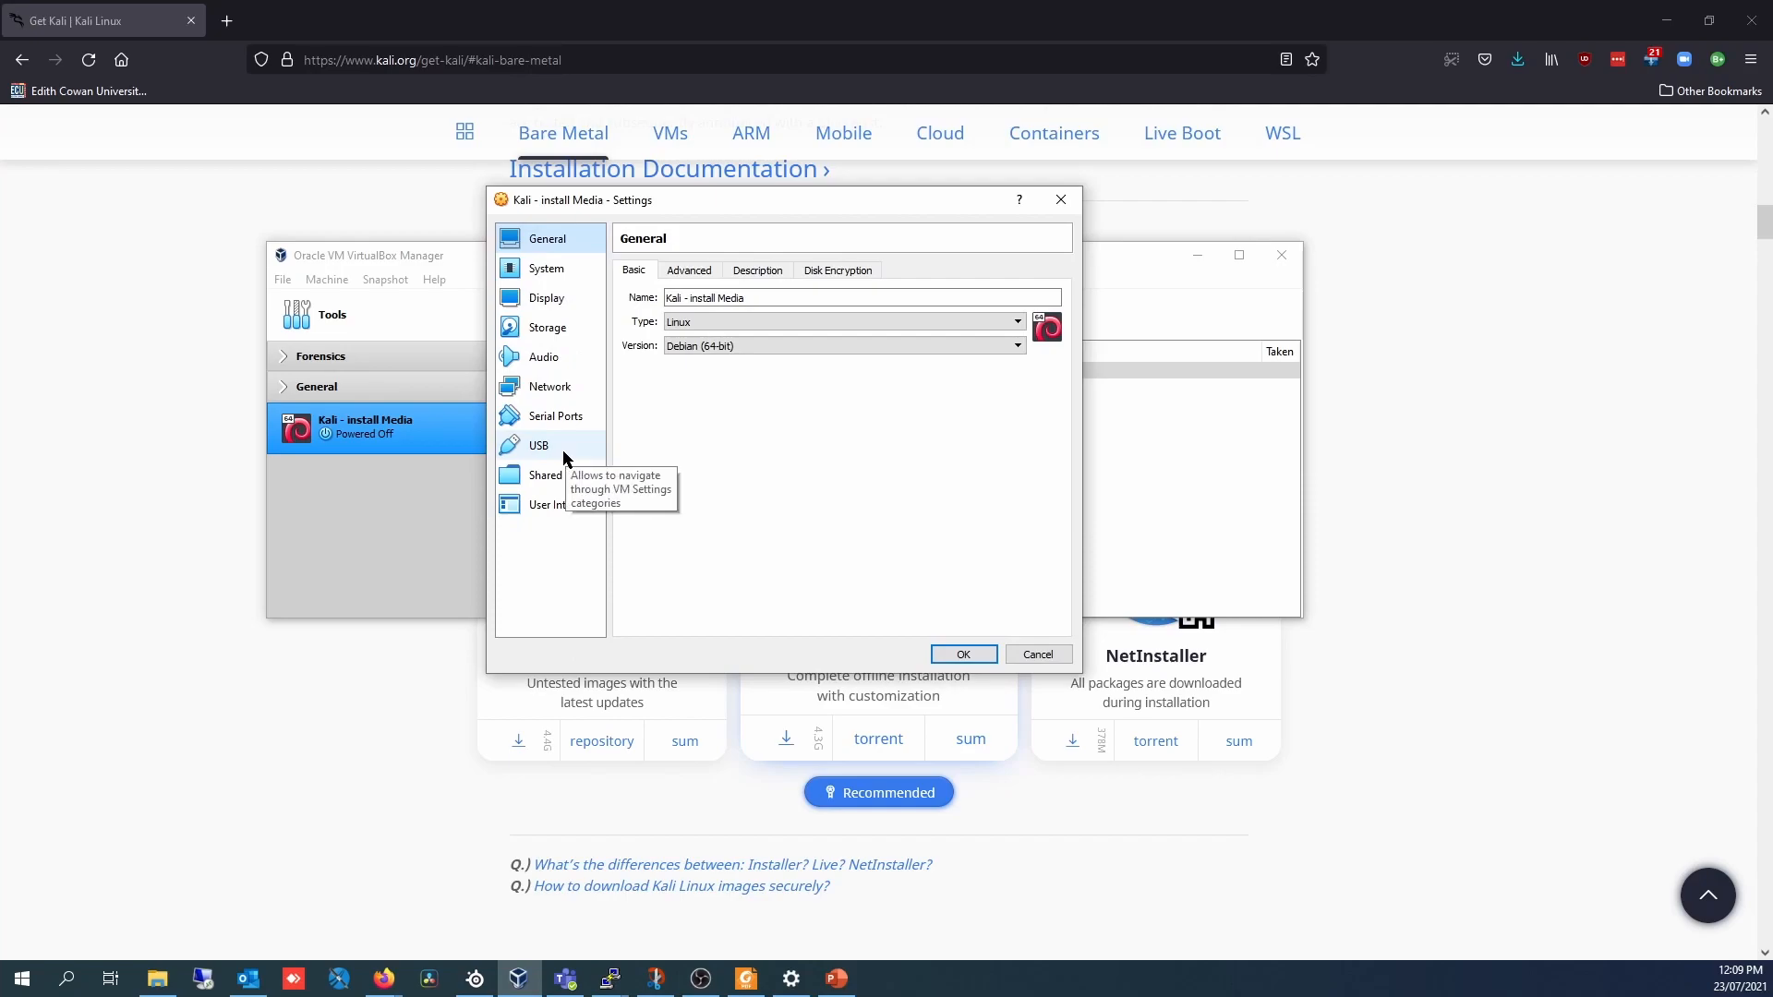
pyautogui.click(552, 329)
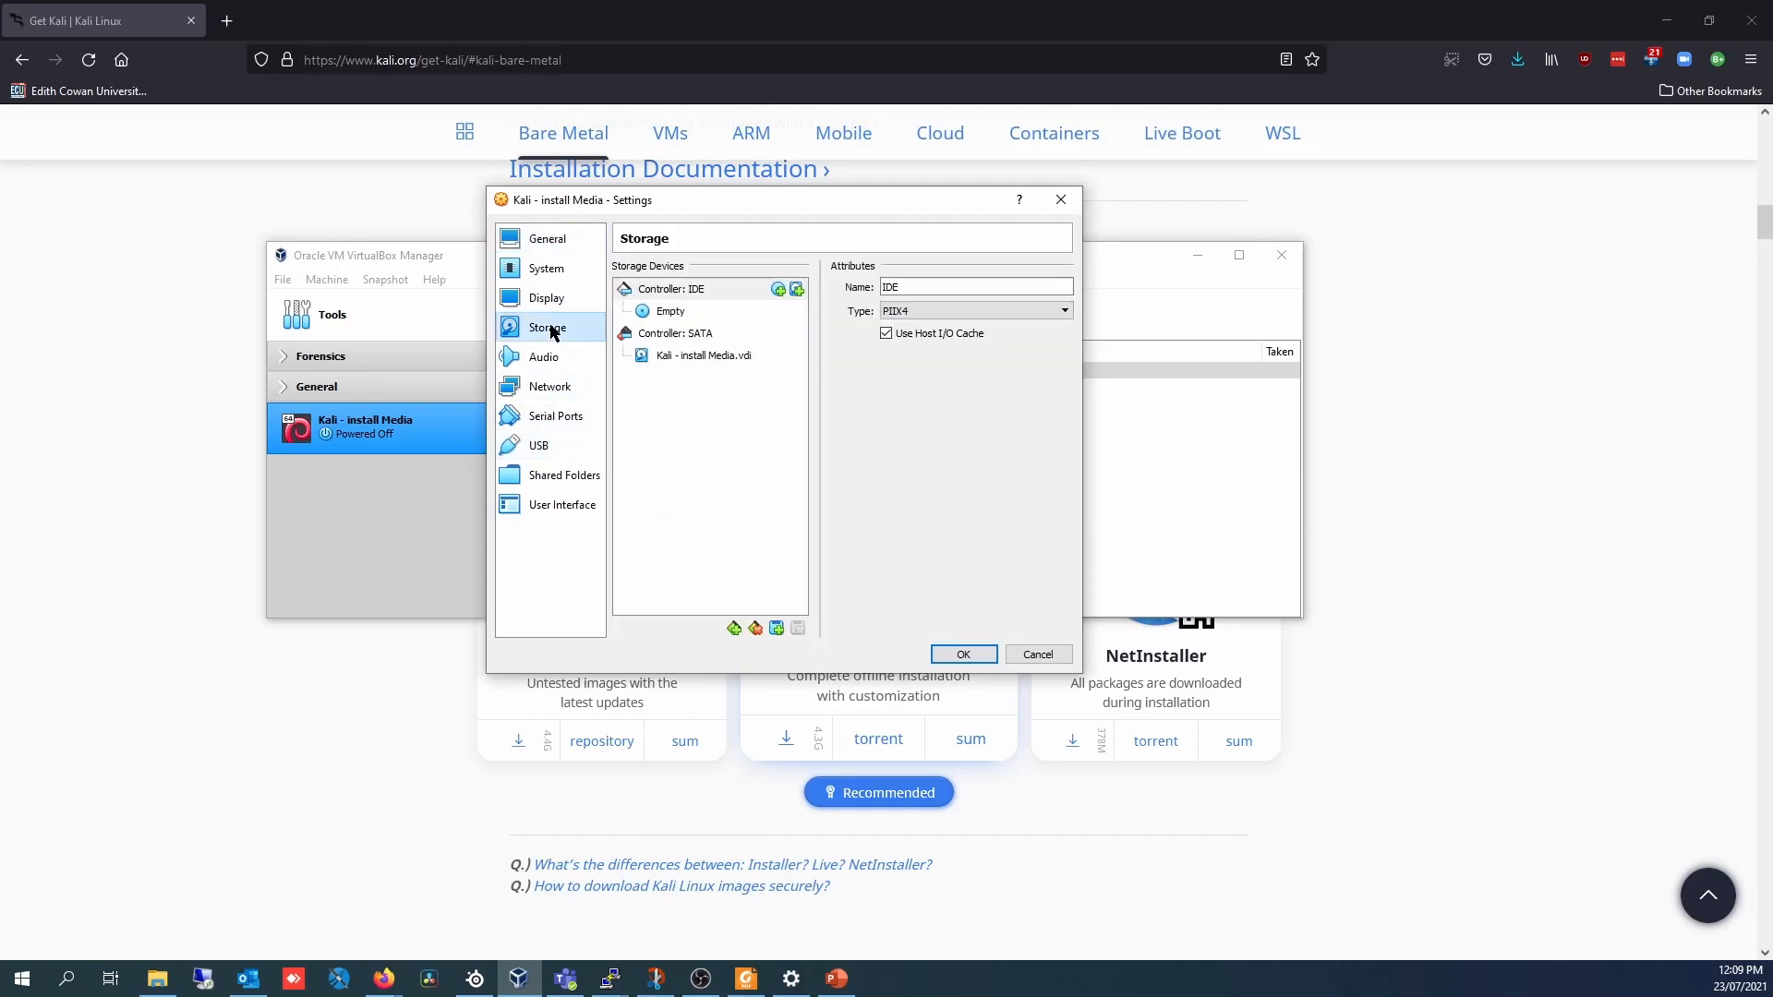
pyautogui.click(670, 314)
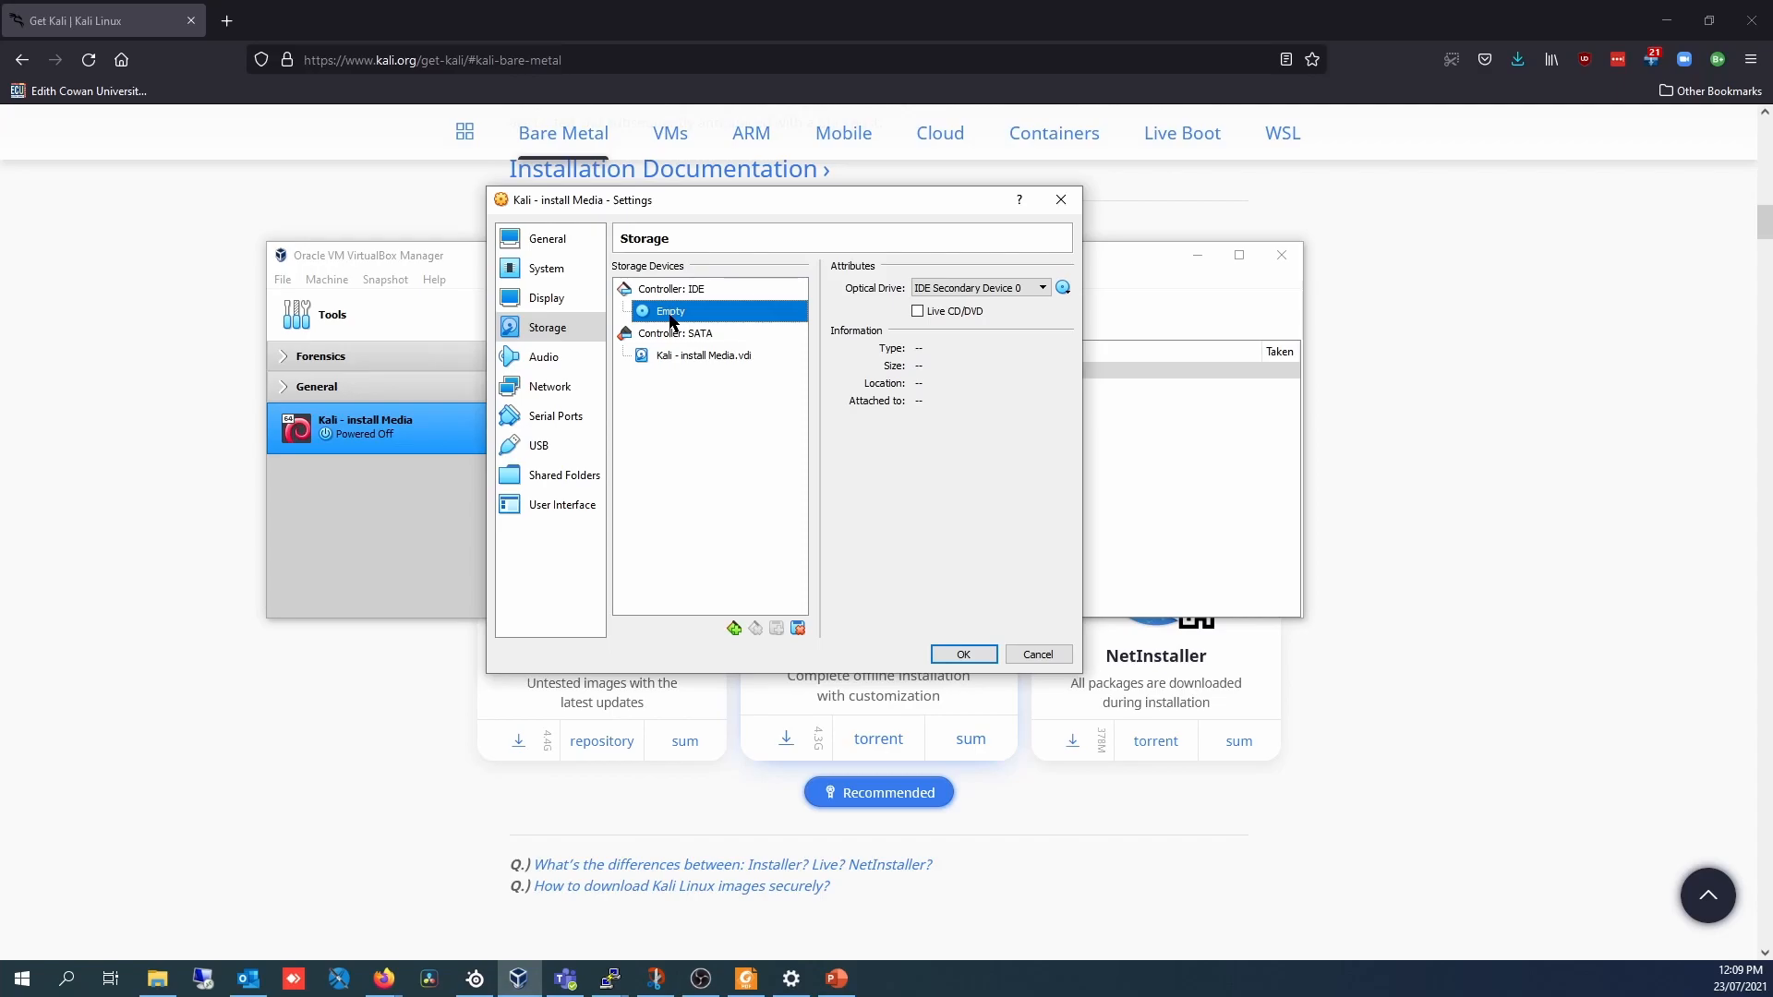
pyautogui.click(1063, 289)
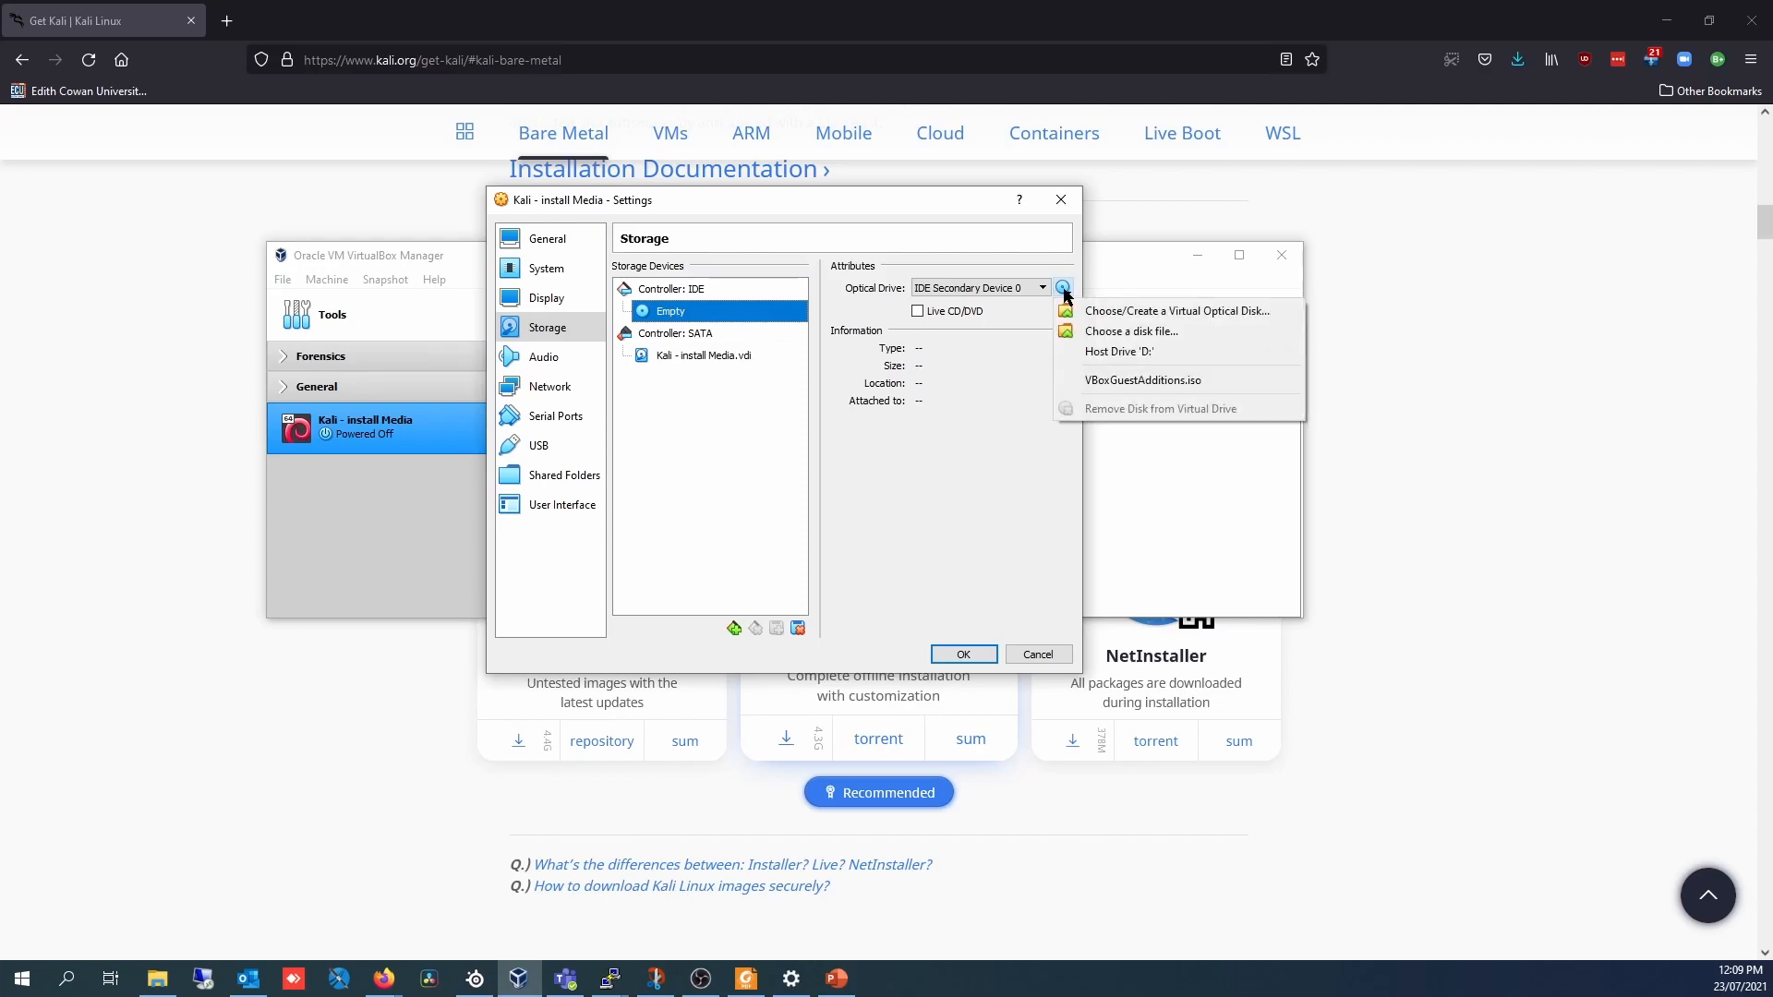
pyautogui.click(1154, 335)
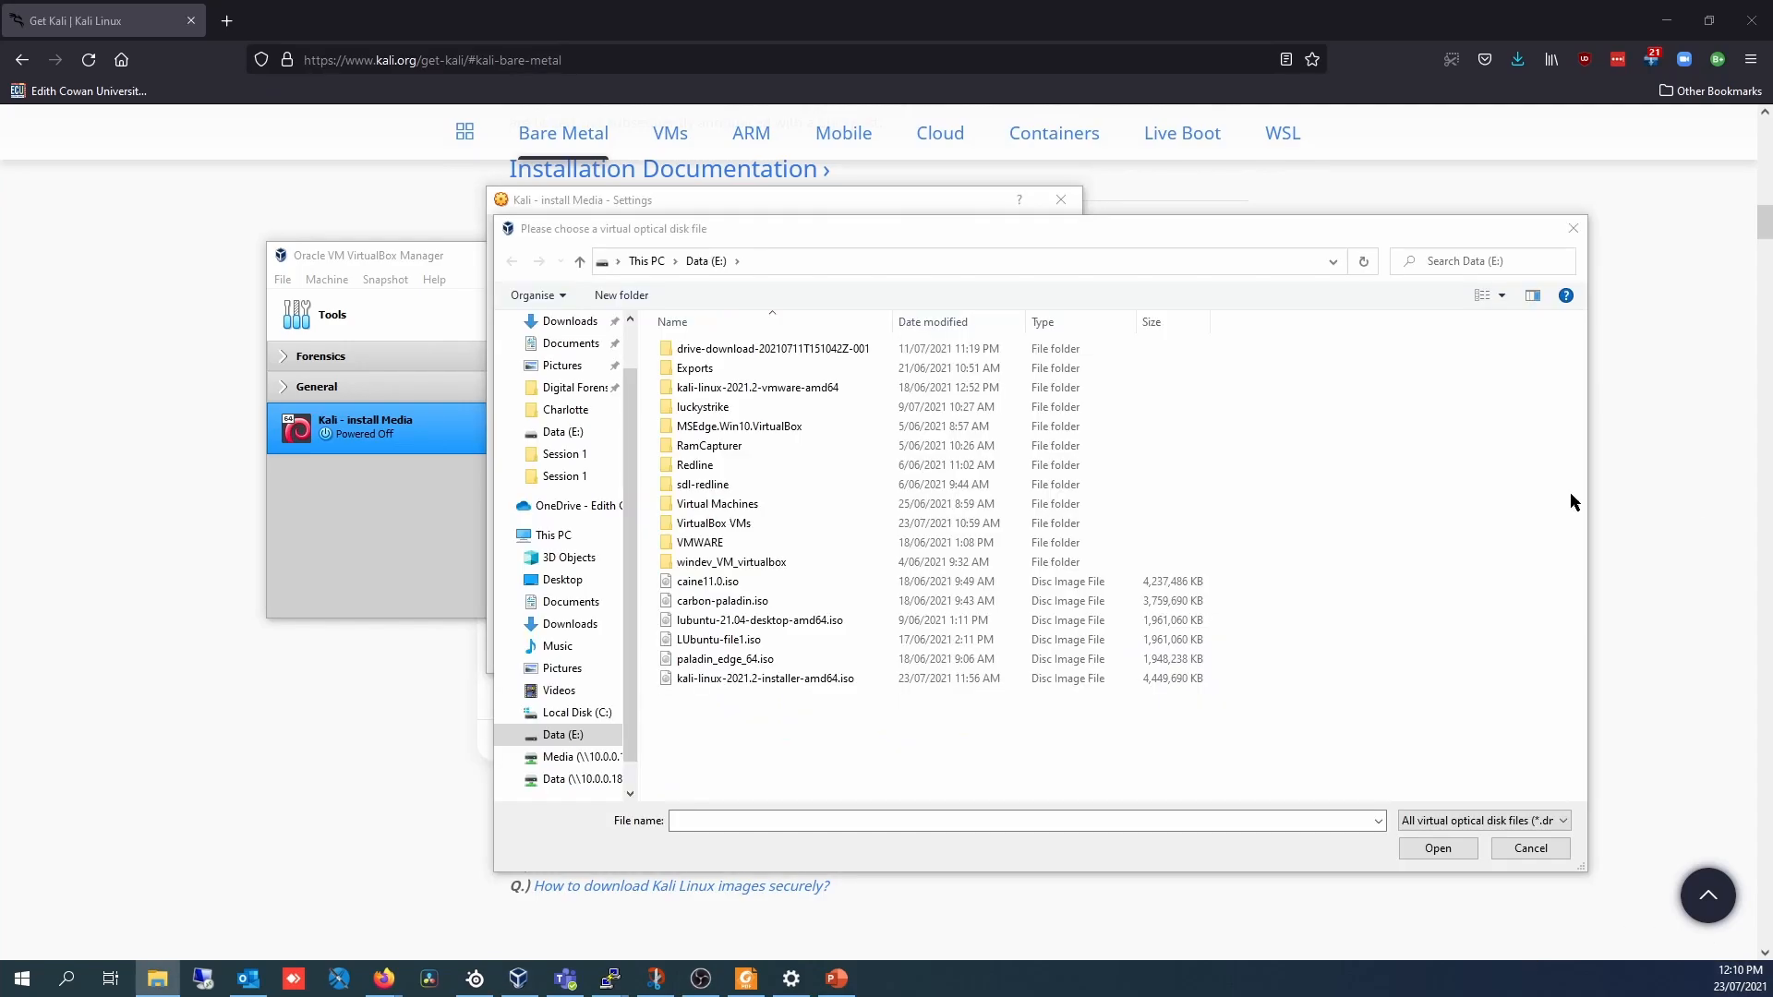
pyautogui.click(746, 680)
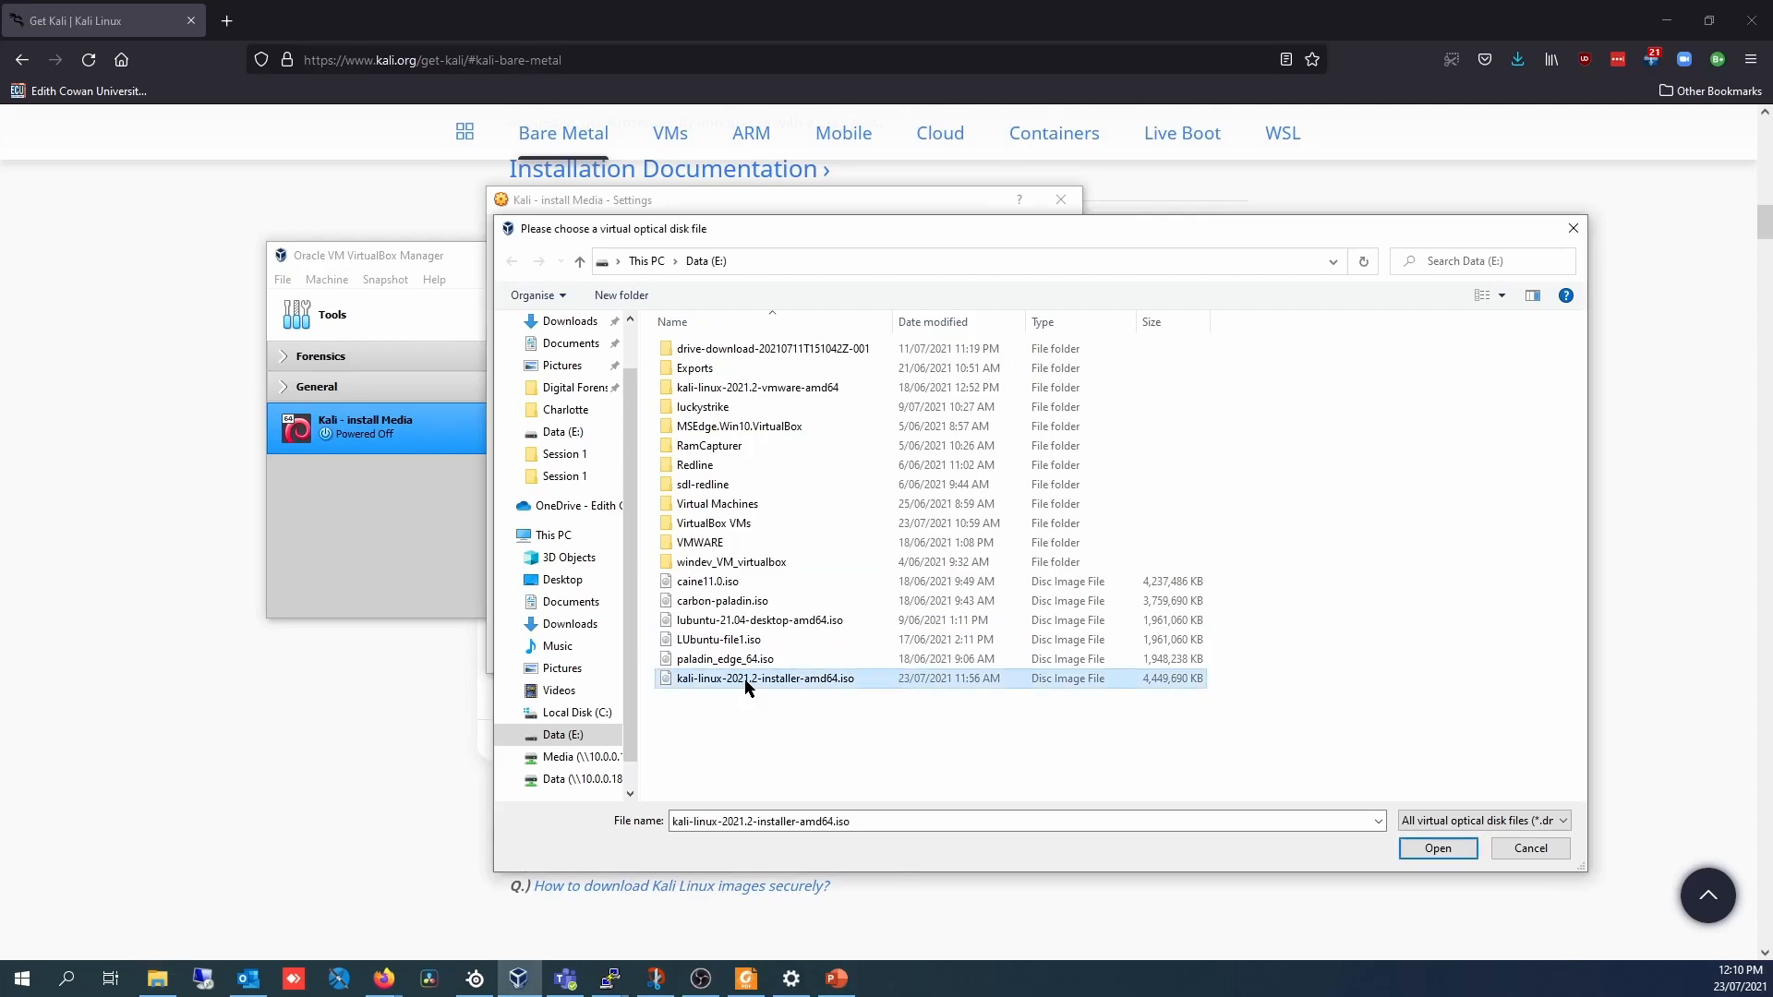
pyautogui.click(1438, 850)
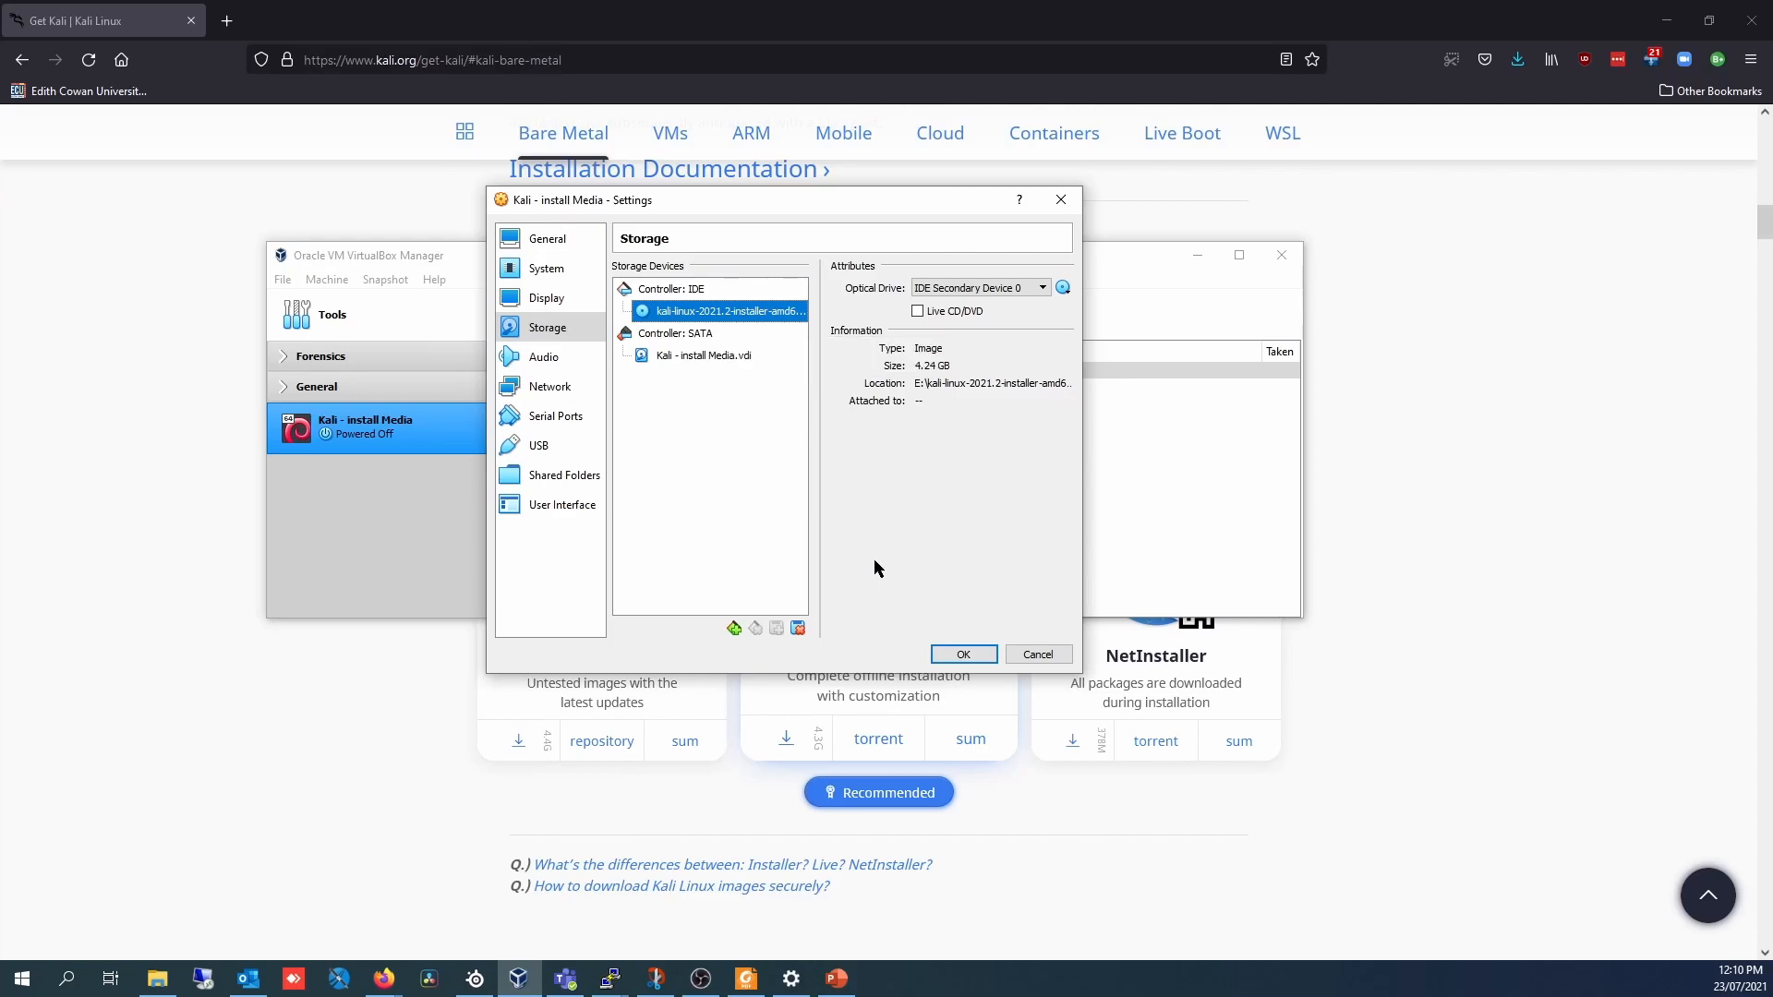
pyautogui.click(957, 662)
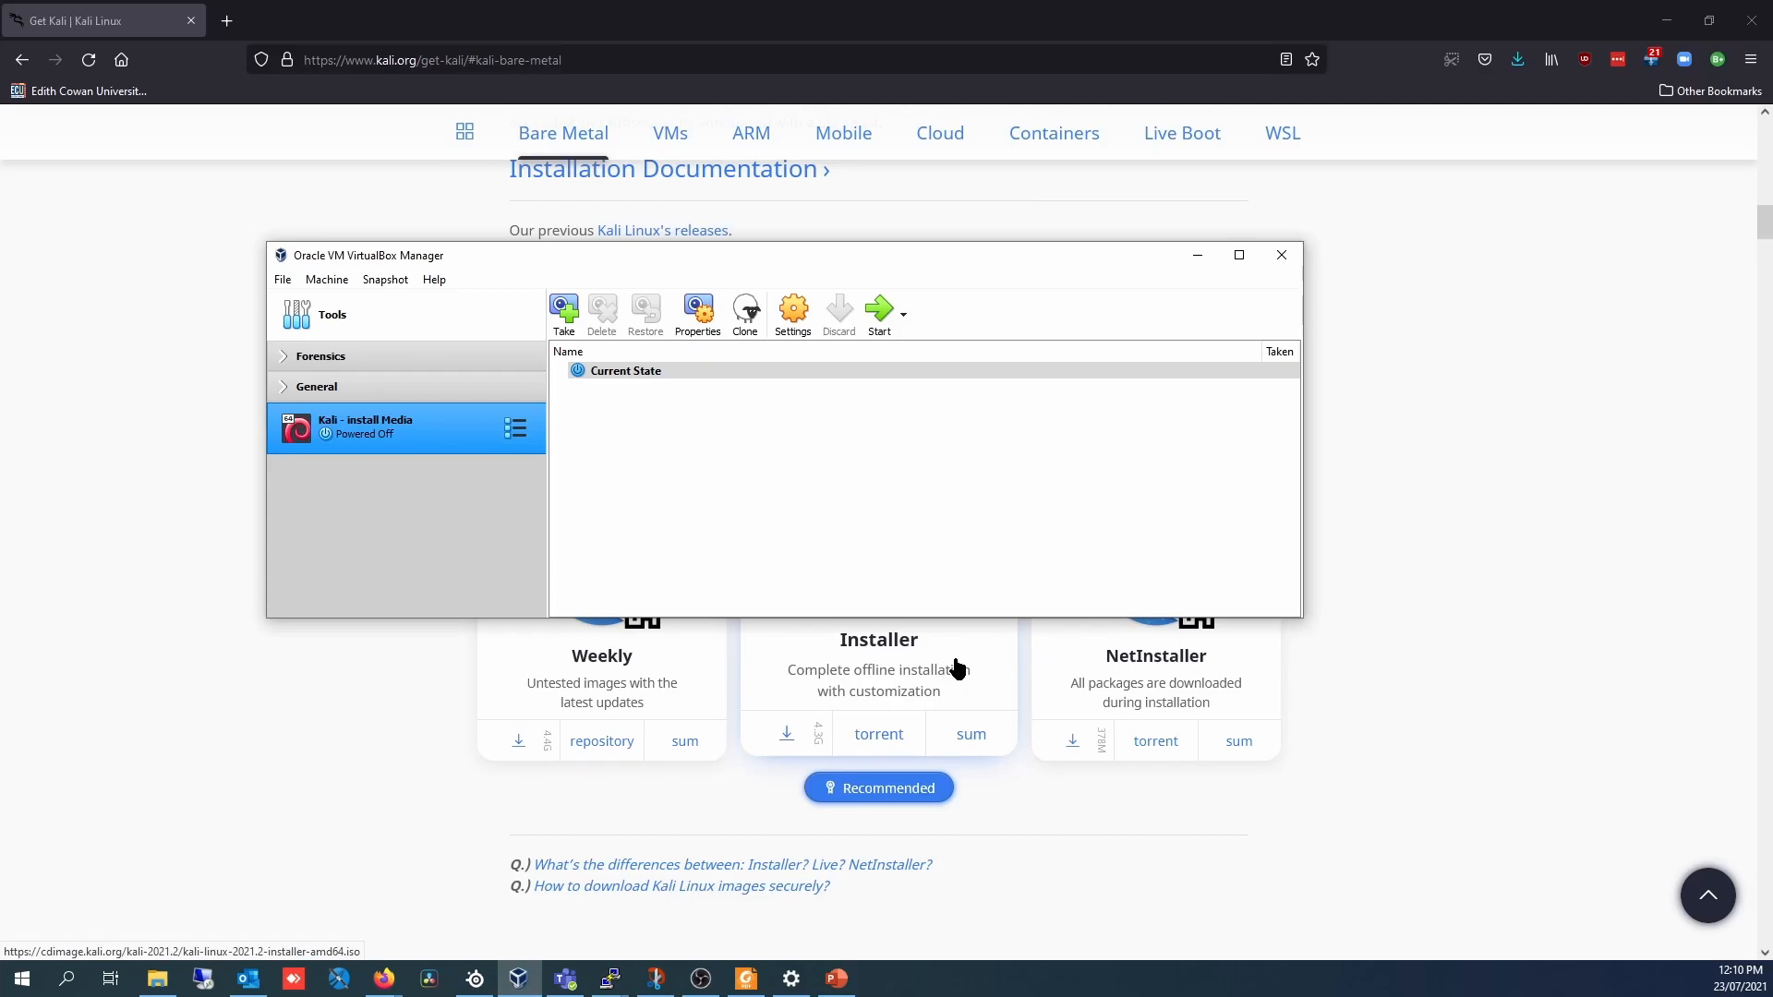
# Start the virtual machine with kali-linux-2021.2-installer-amd64.iso as its start-up disk.
pyautogui.click(878, 316)
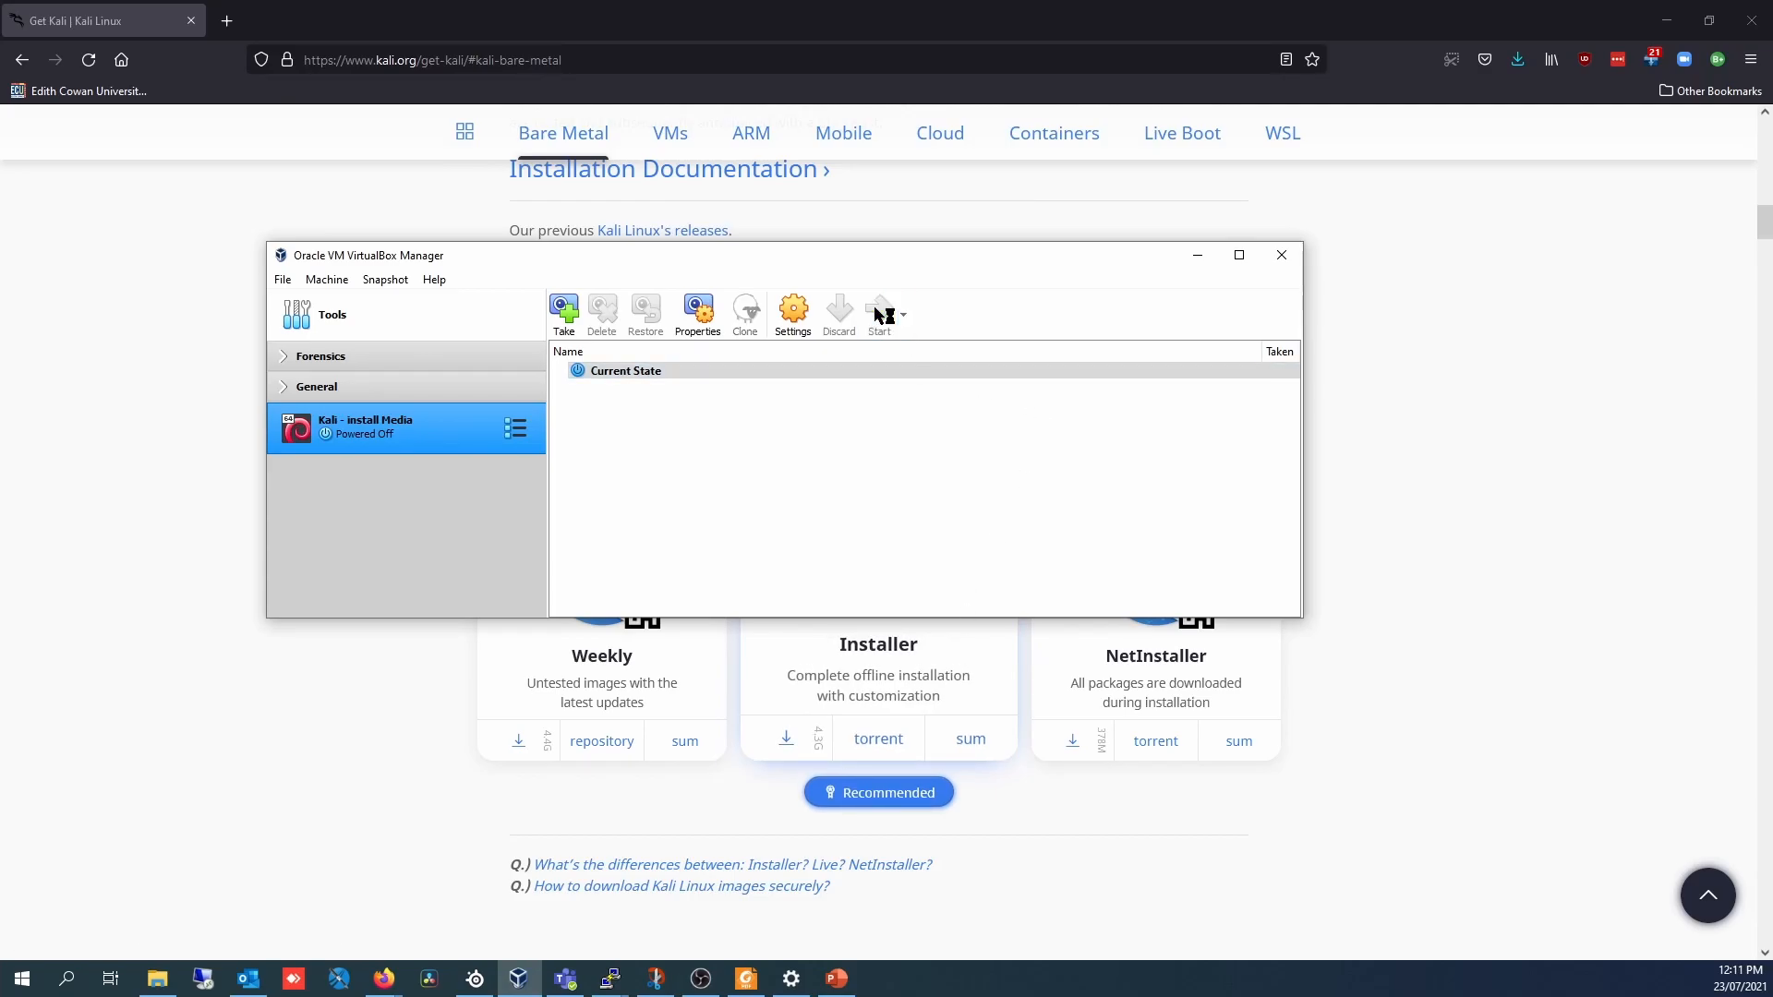
pyautogui.click(966, 593)
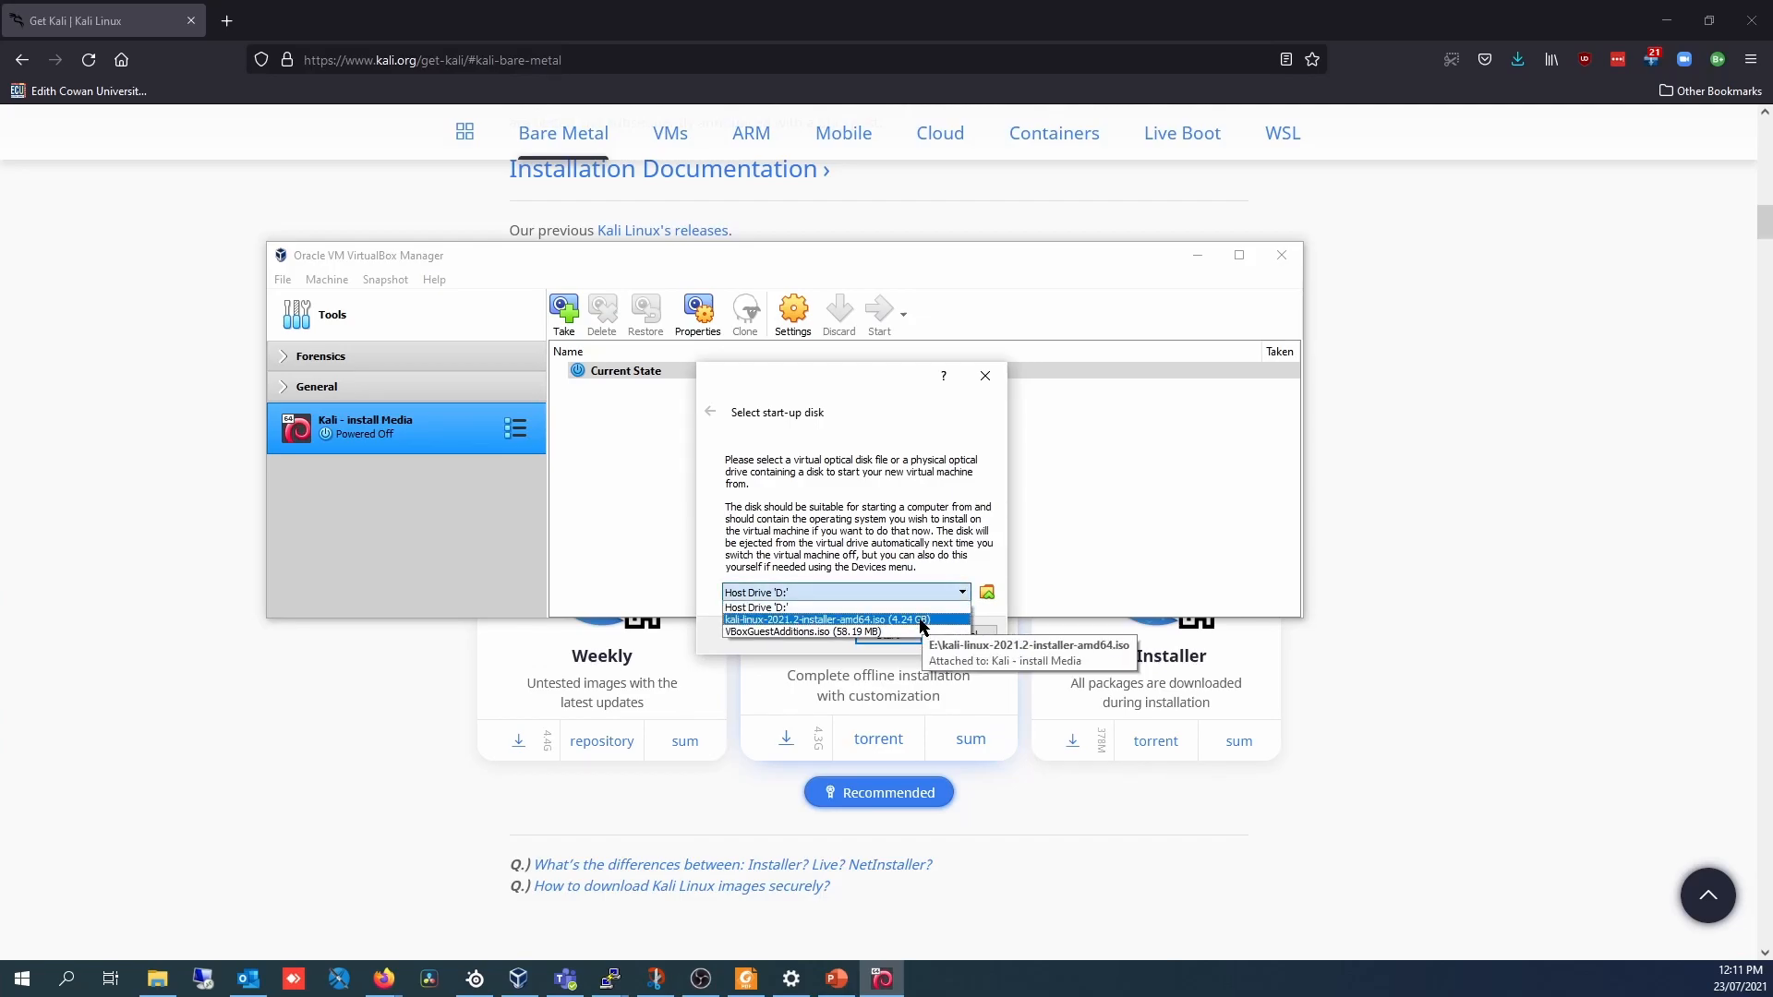
pyautogui.click(920, 621)
pyautogui.click(885, 636)
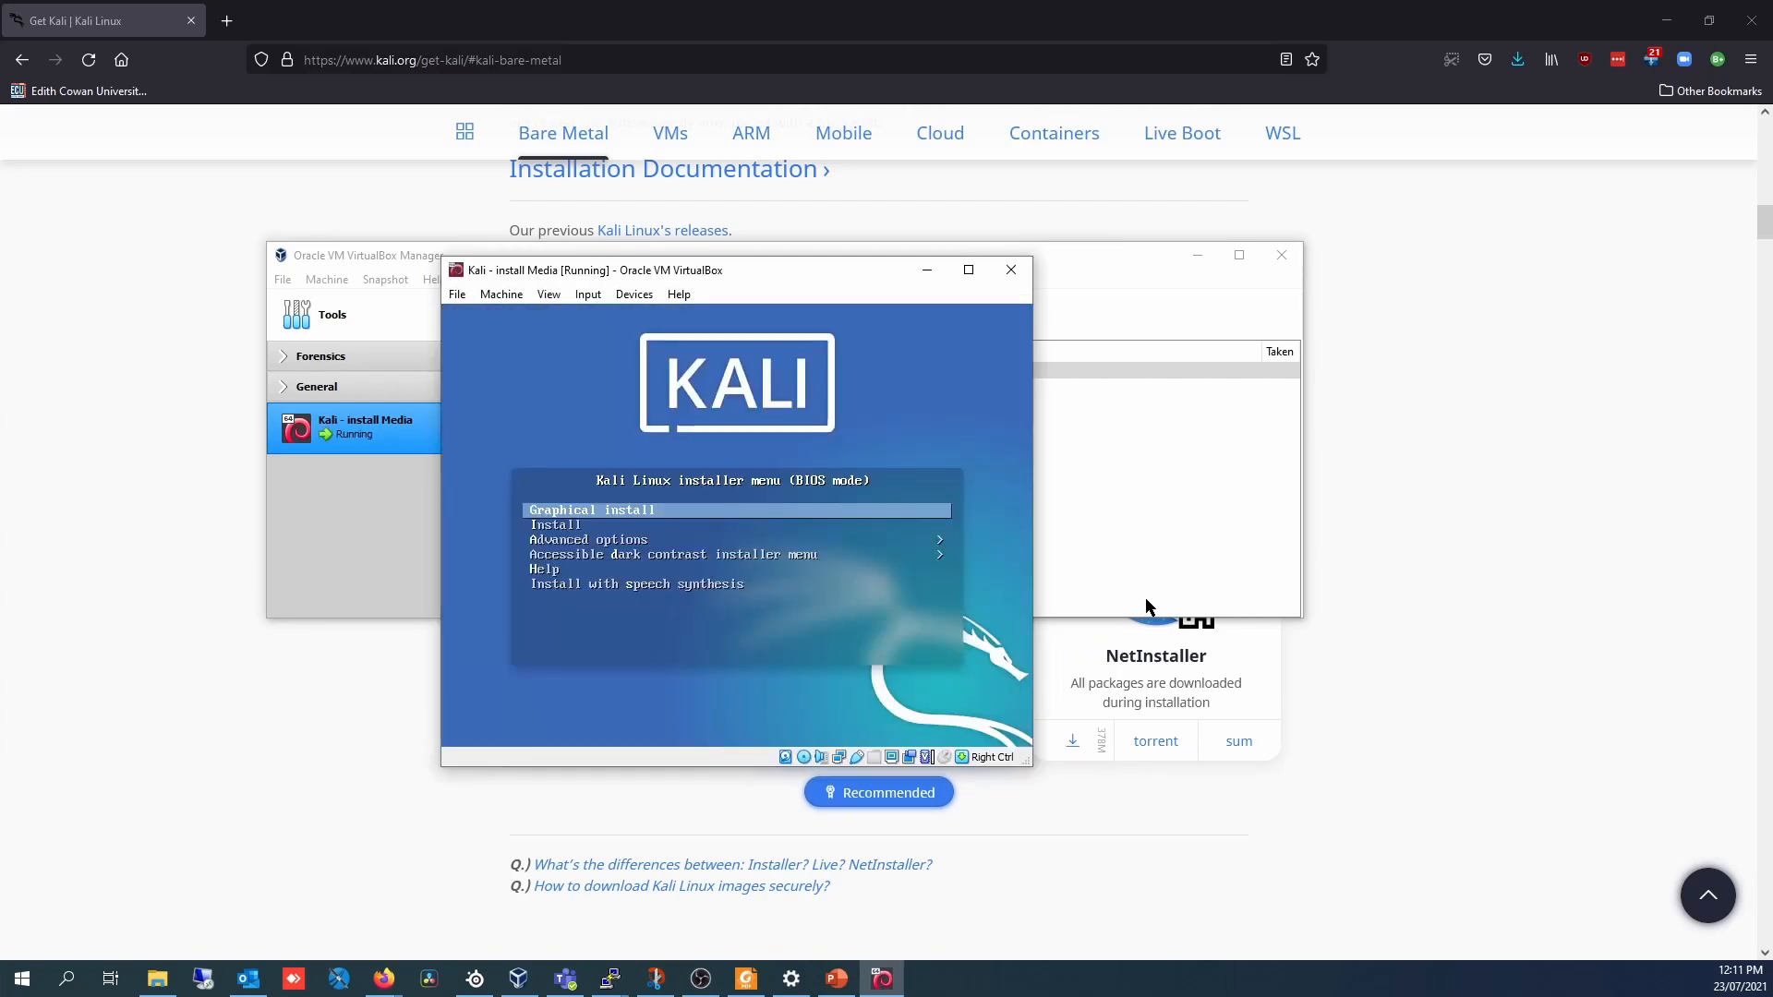
# Launch the Graphical install option from the Kali Linux installer menu.
pyautogui.click(596, 521)
pyautogui.press('Down')
pyautogui.press('Up')
pyautogui.press('Down')
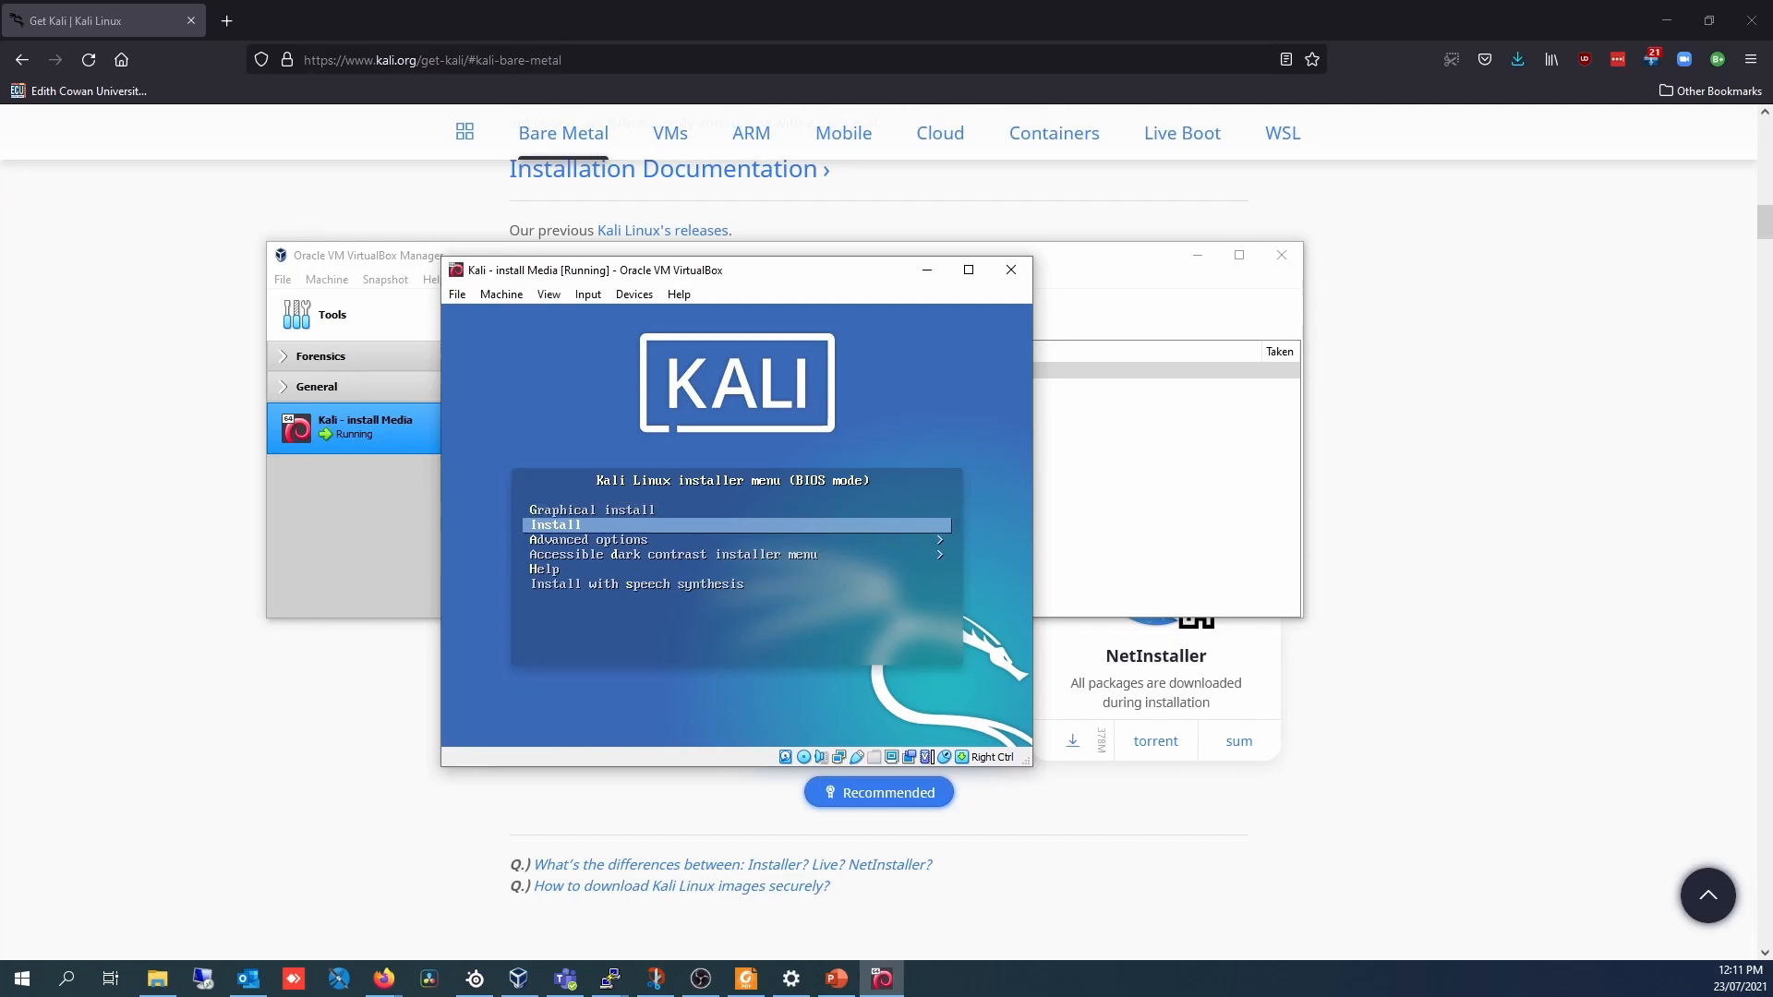
pyautogui.press('Up')
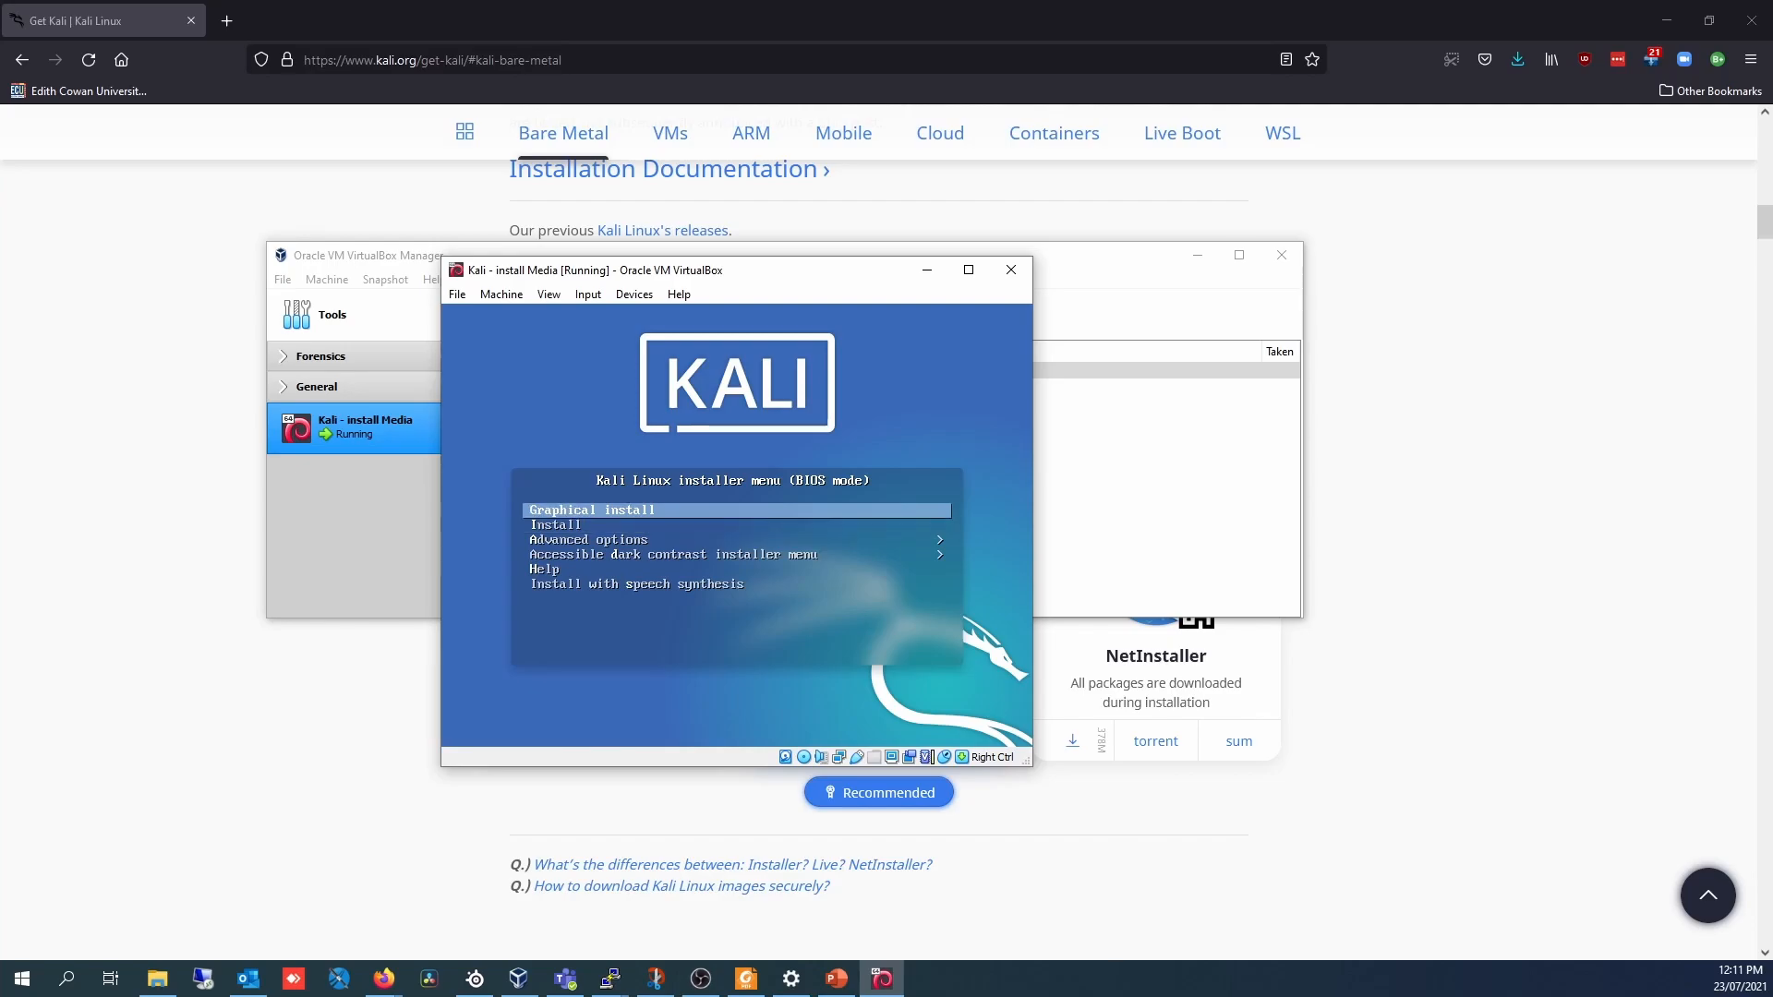
pyautogui.press('Return')
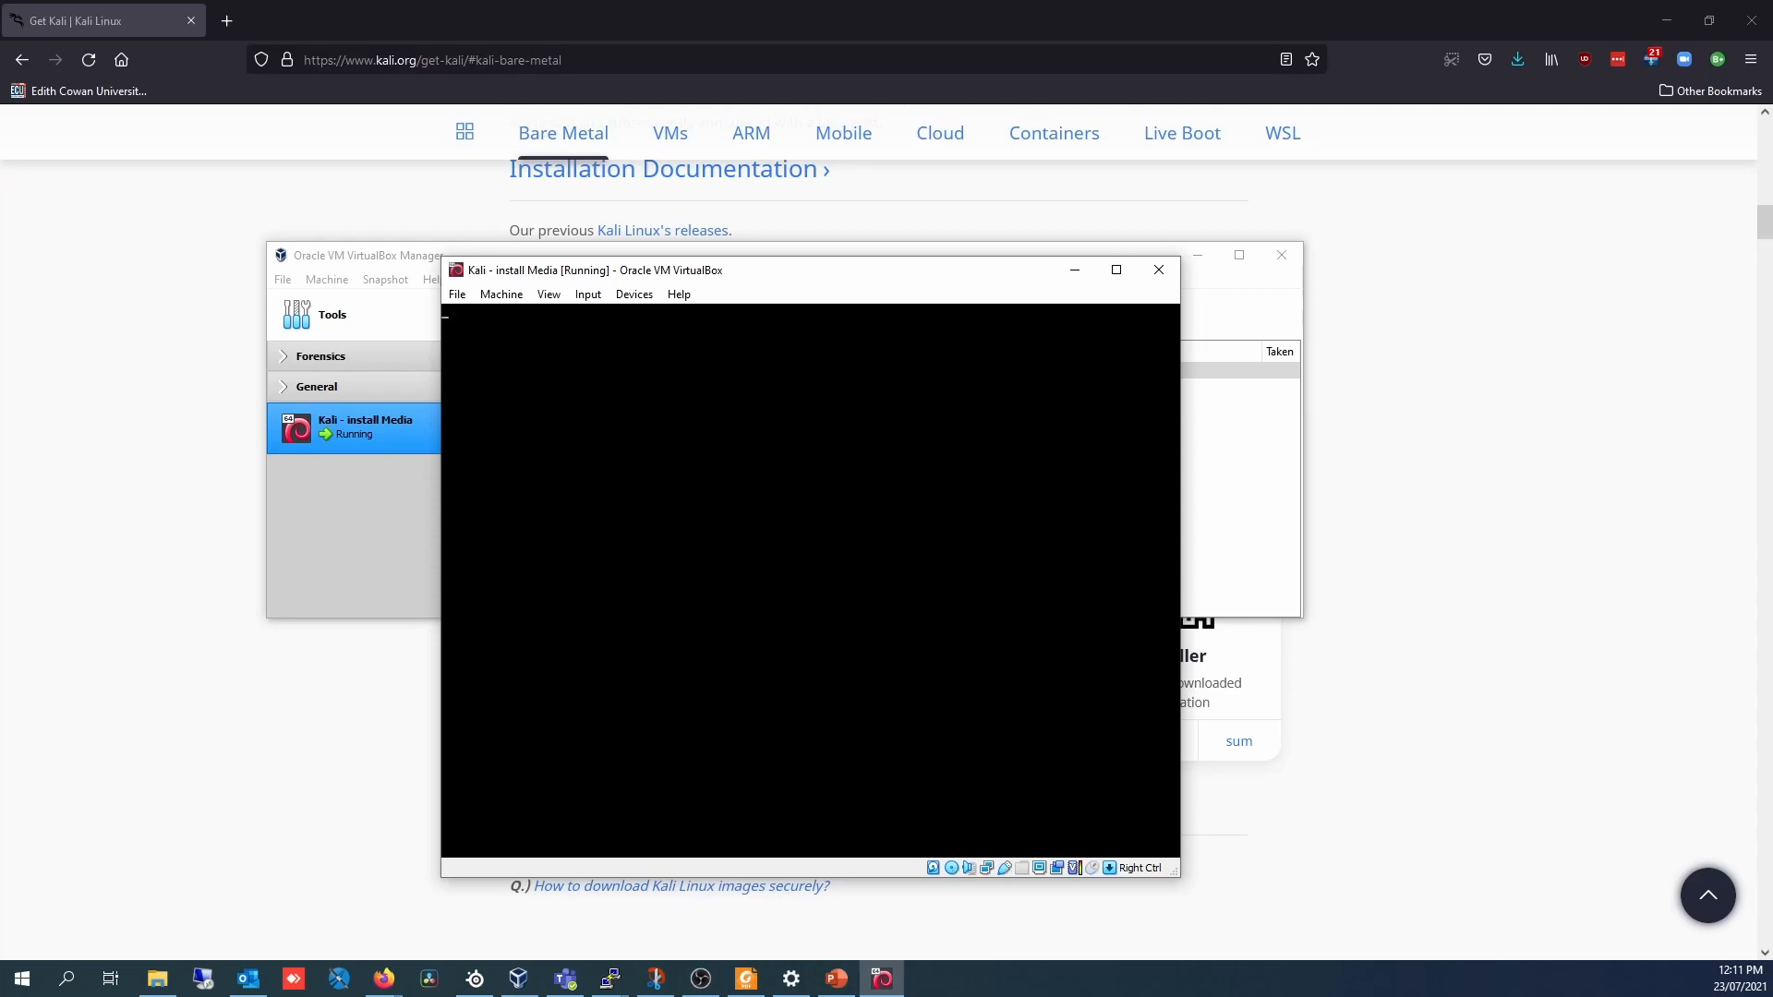
# Choose English as the installation language and continue to the location selection.
pyautogui.hotkey('alt', 'Tab')
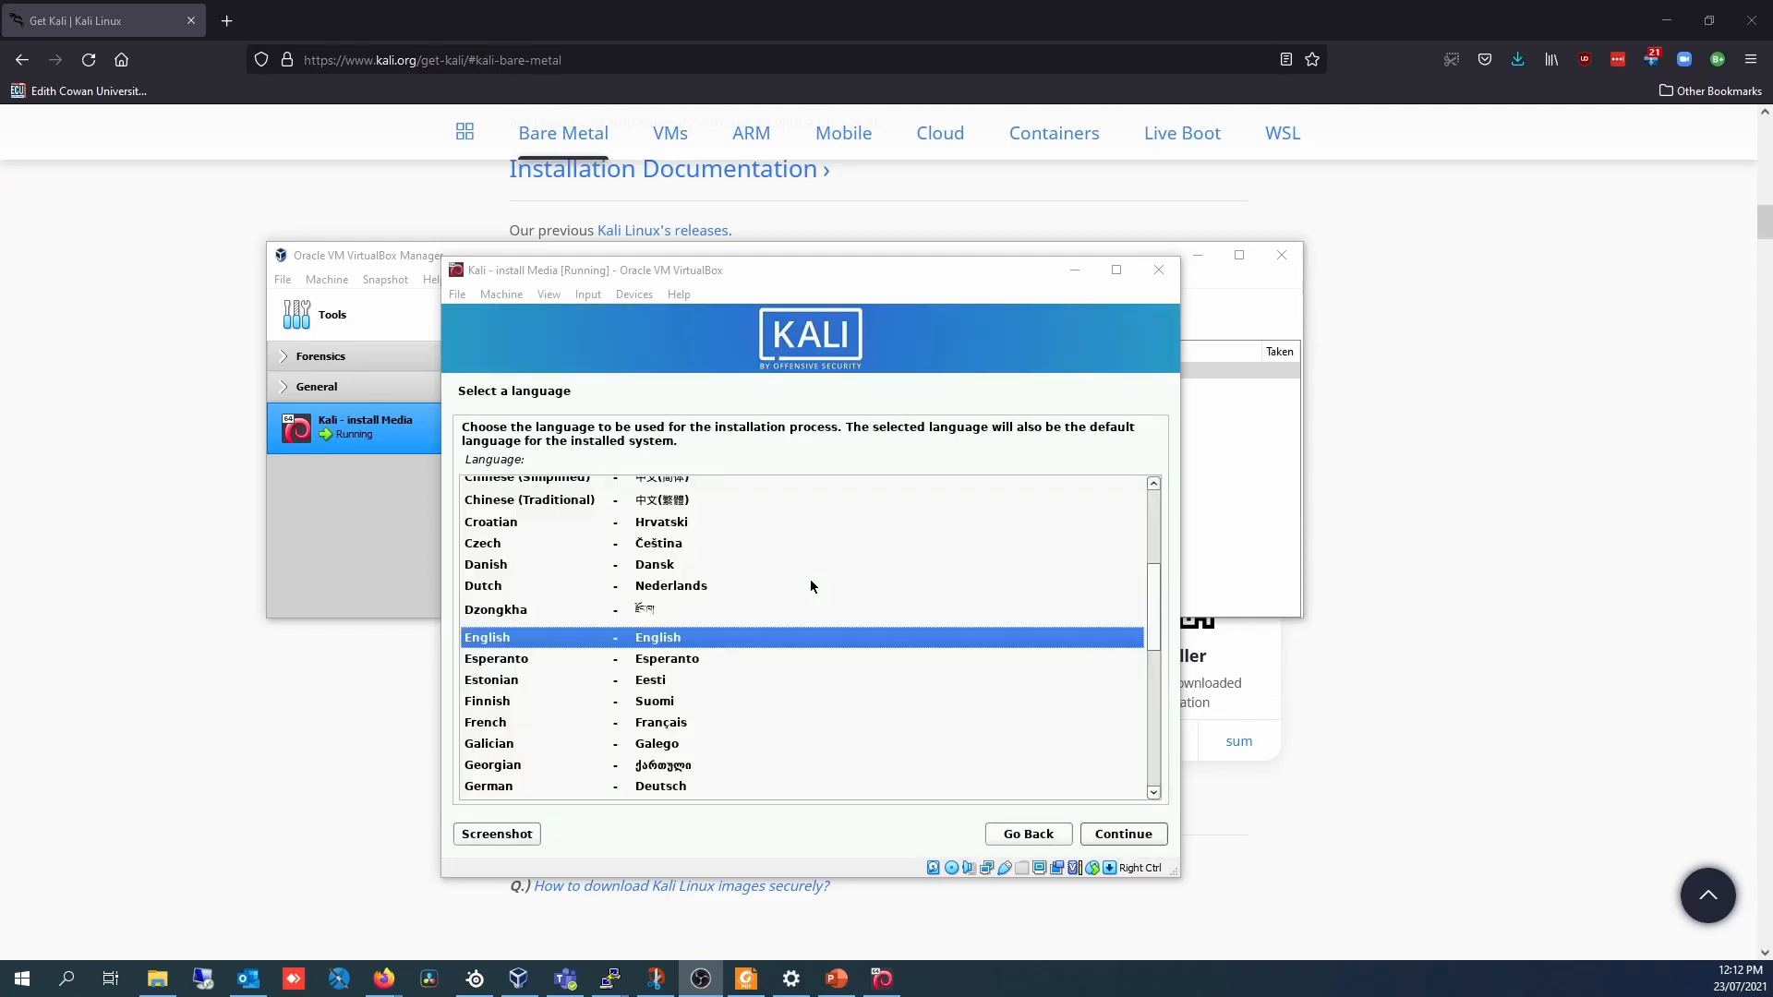
pyautogui.click(635, 646)
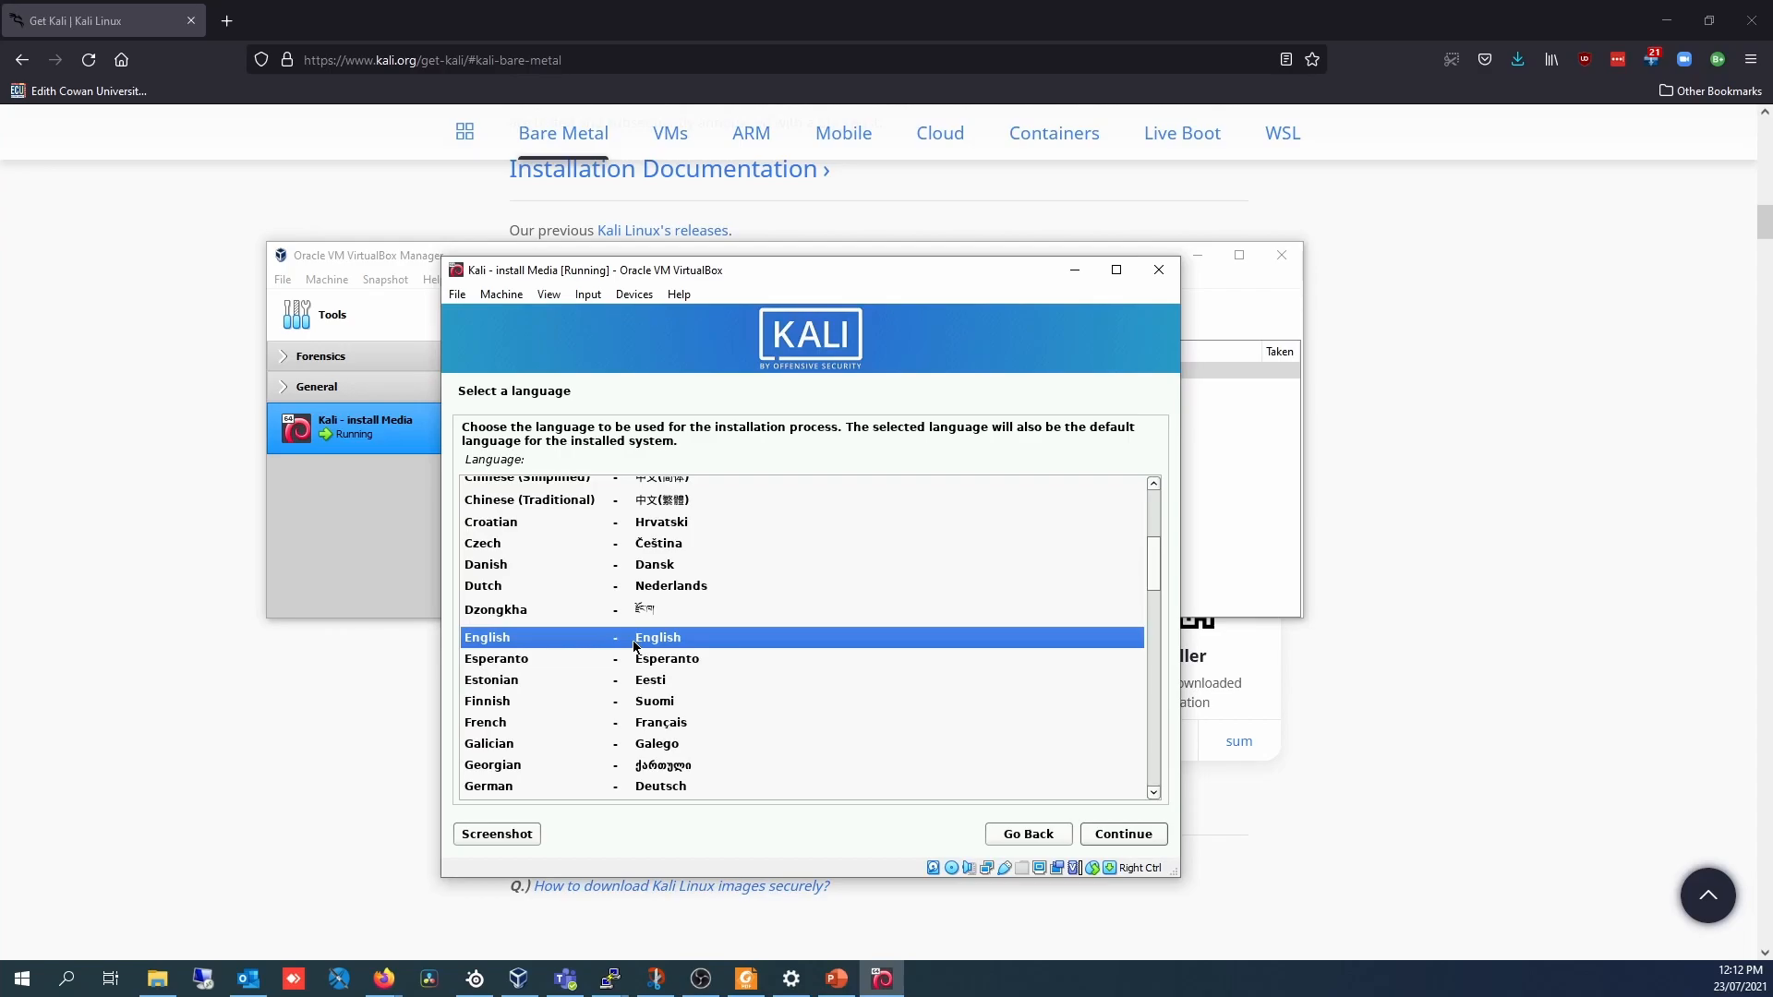
pyautogui.click(1129, 841)
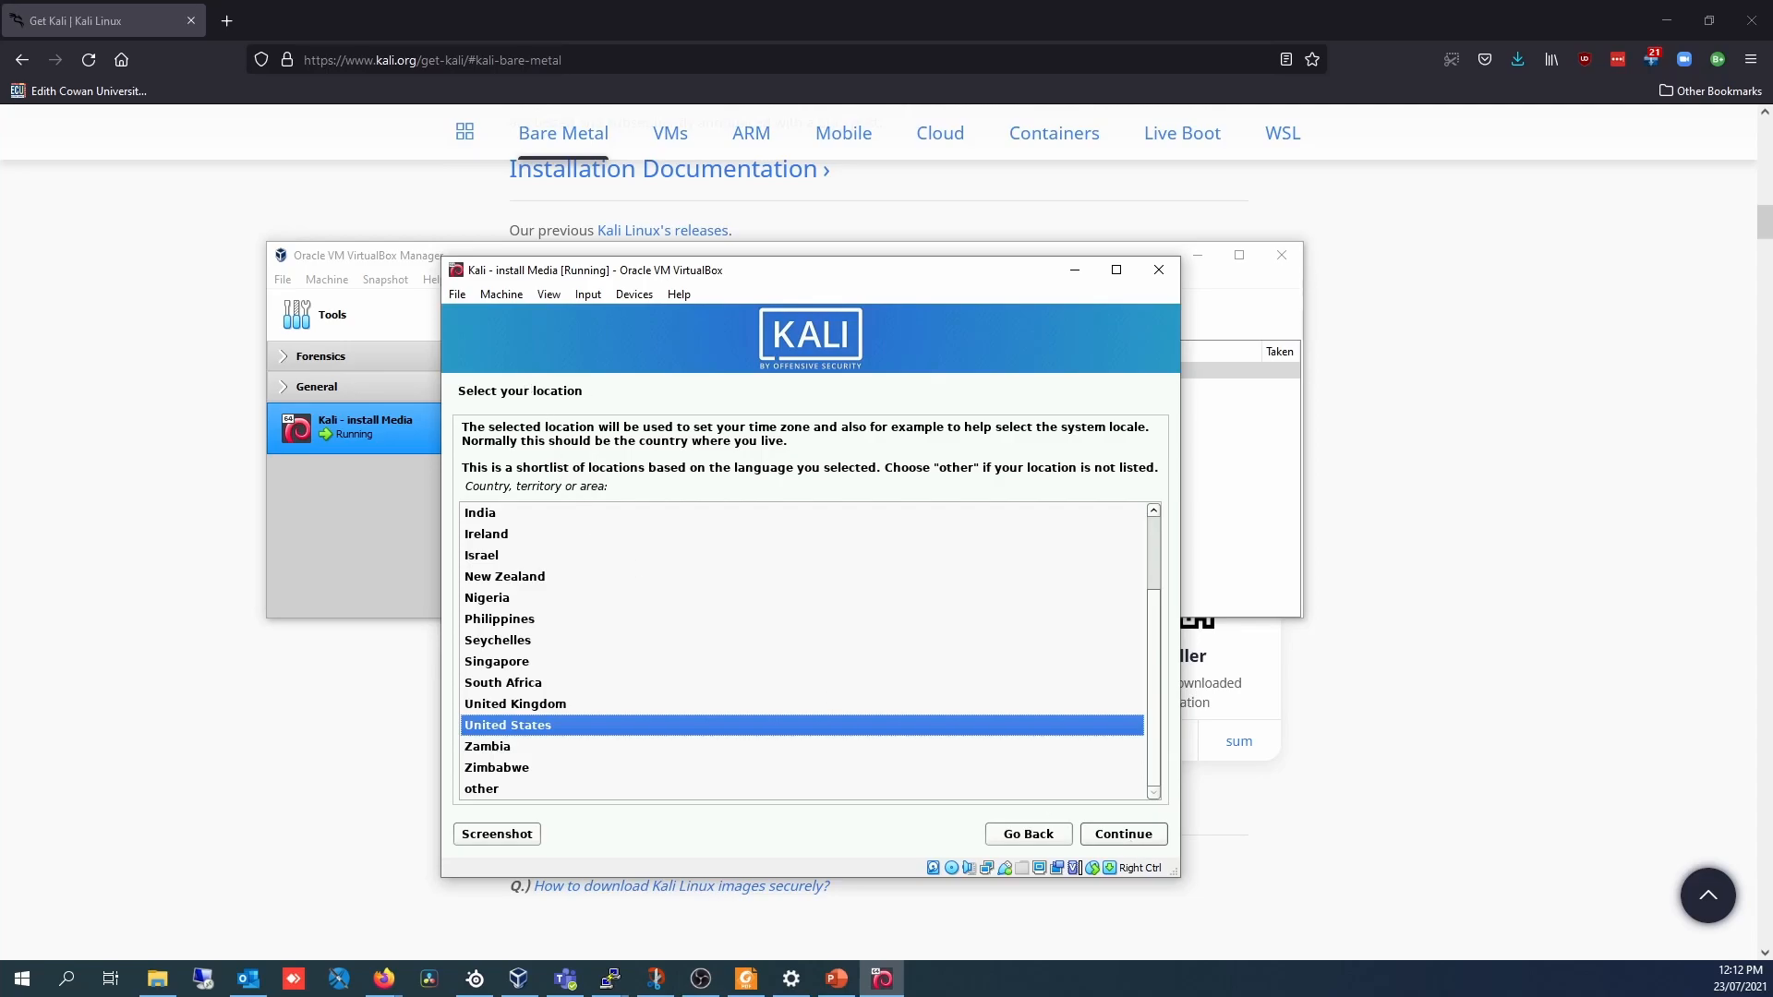
# Set the location to Australia and accept the American English keymap.
pyautogui.scroll(2, 538, 556)
pyautogui.scroll(1, 537, 554)
pyautogui.click(499, 545)
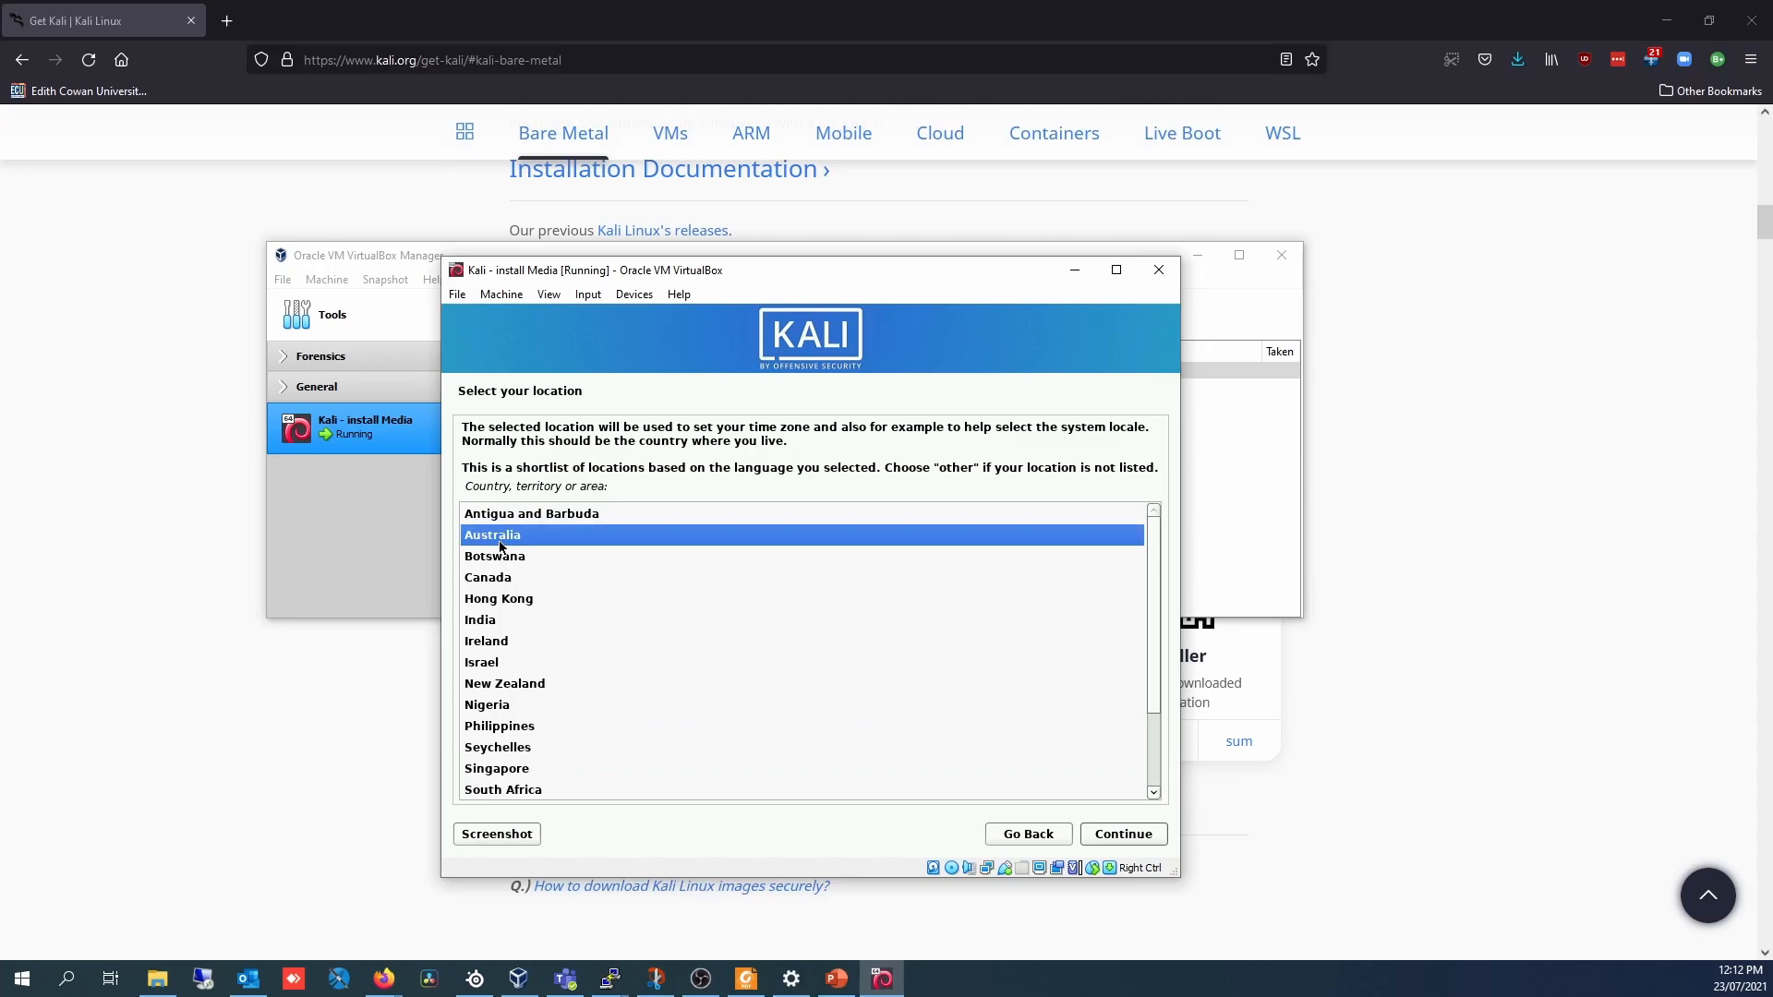
pyautogui.click(1124, 834)
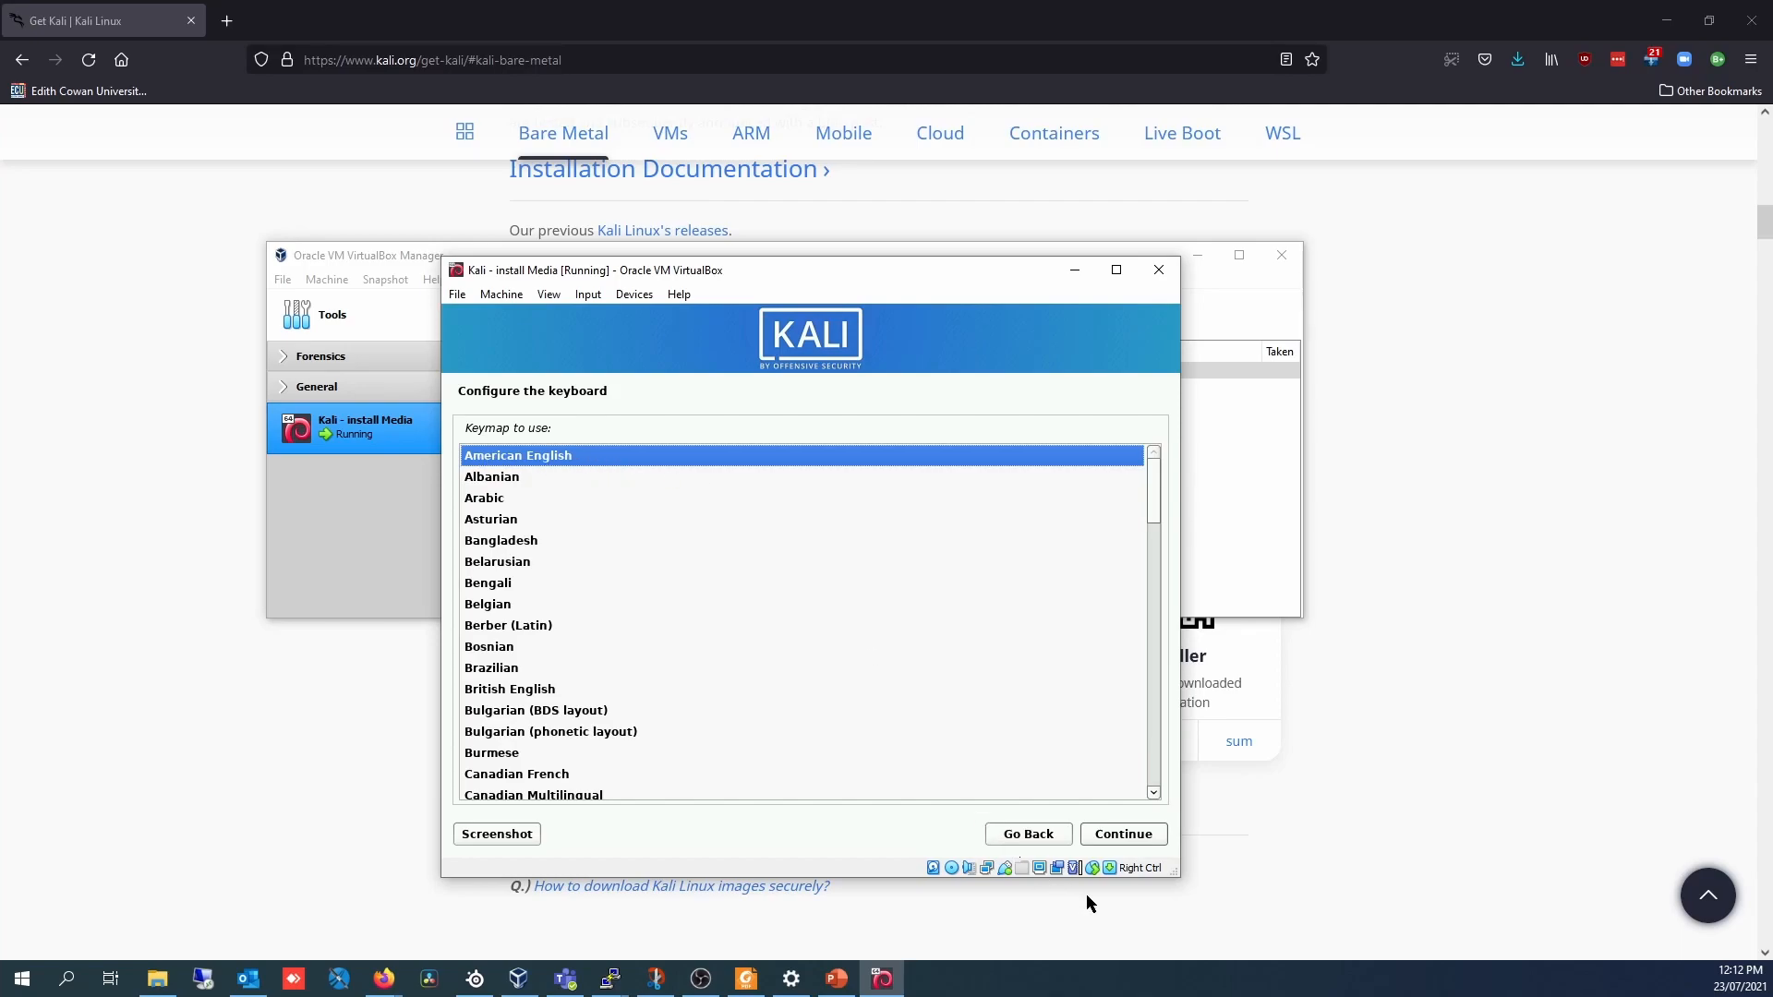
pyautogui.click(1107, 836)
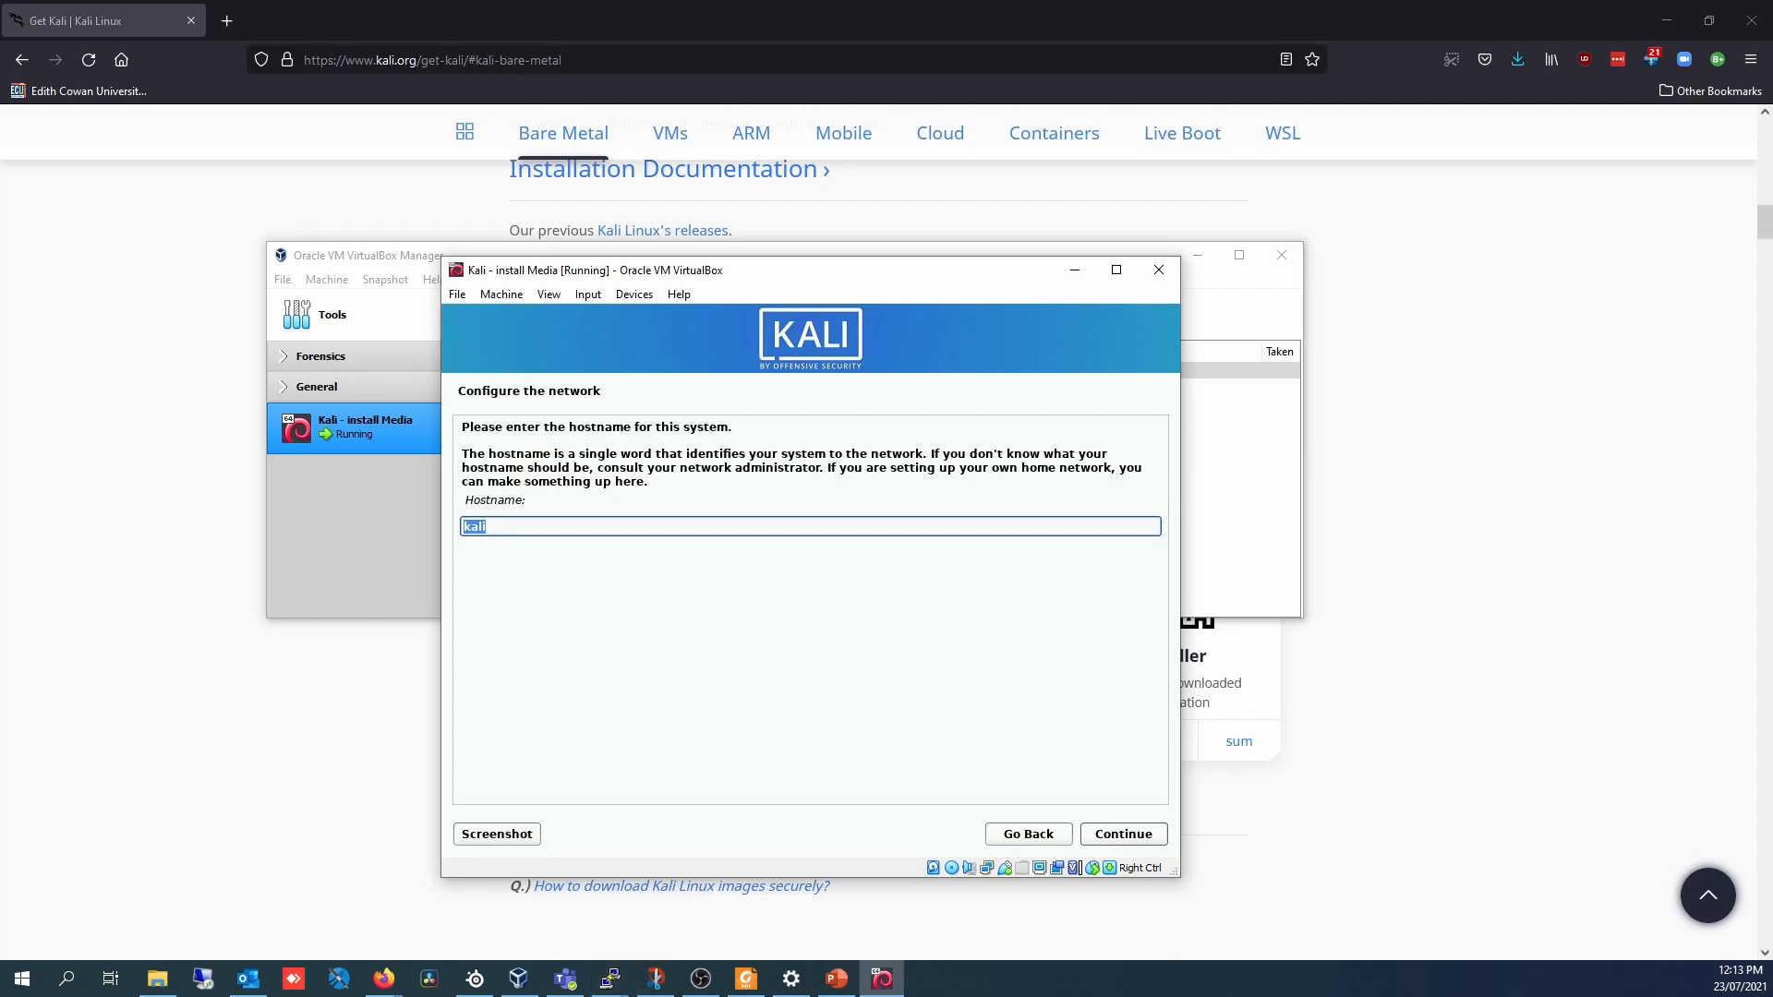
# Keep kali as the system's hostname and leave the domain name blank.
pyautogui.click(514, 530)
pyautogui.click(1123, 834)
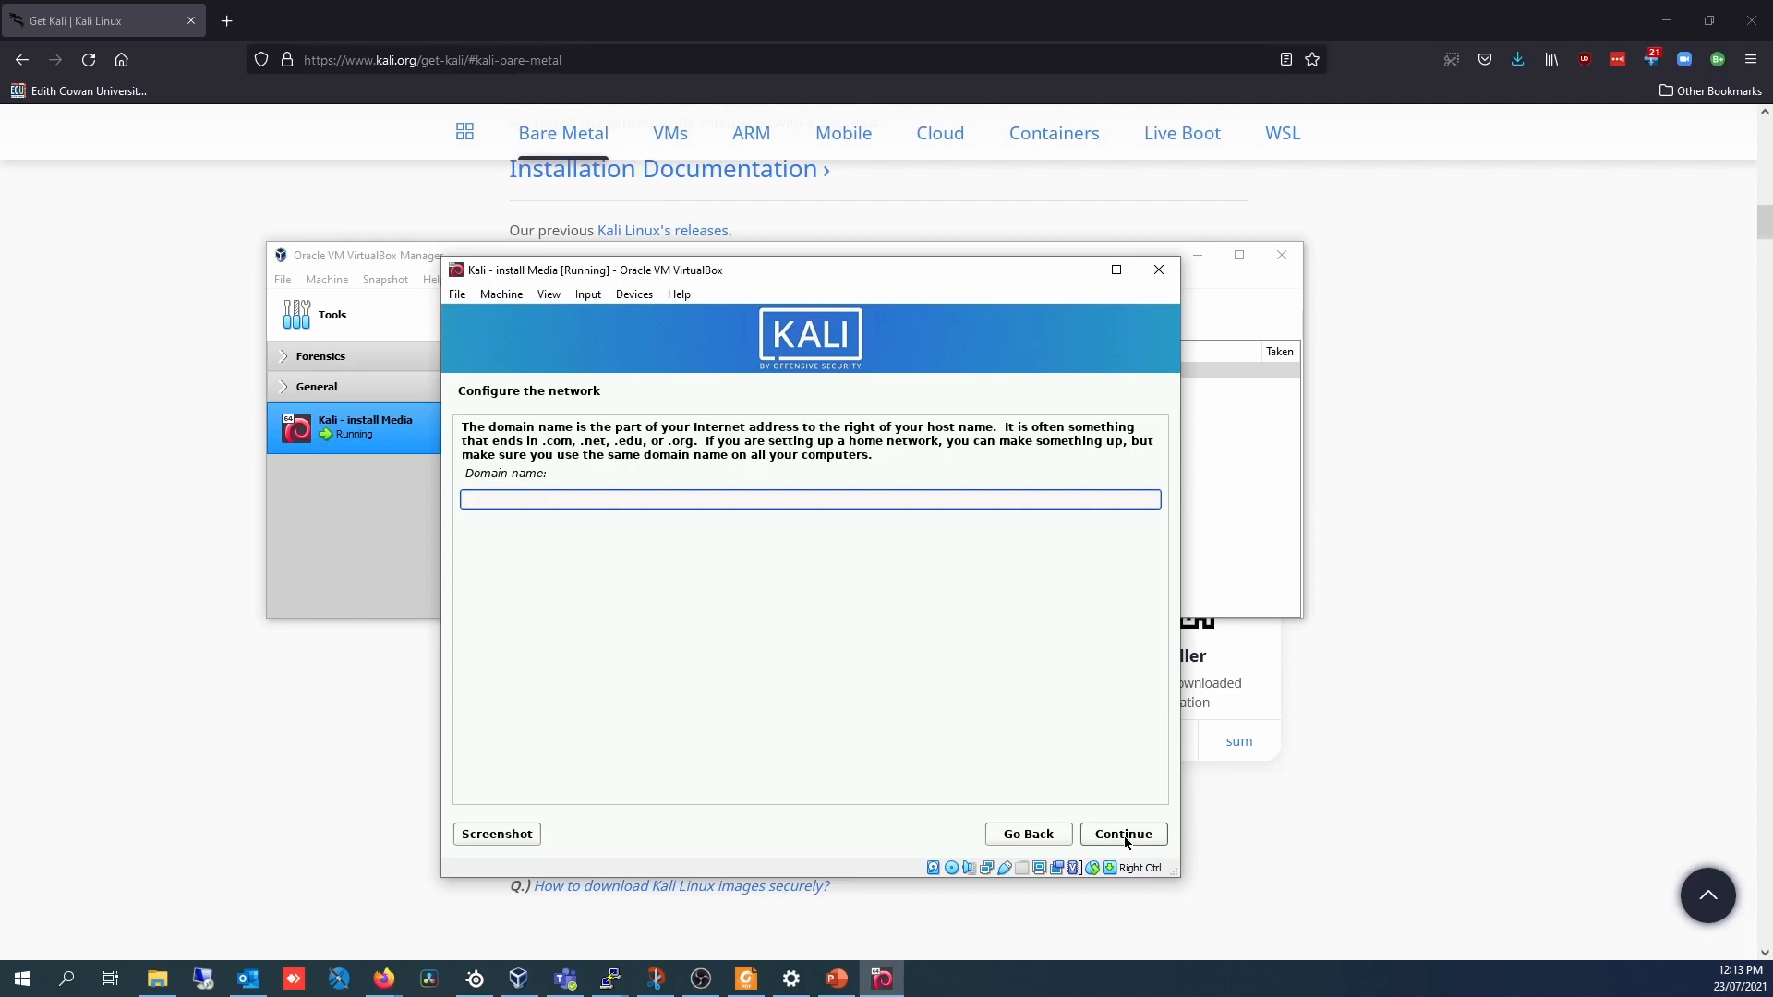
pyautogui.click(1124, 836)
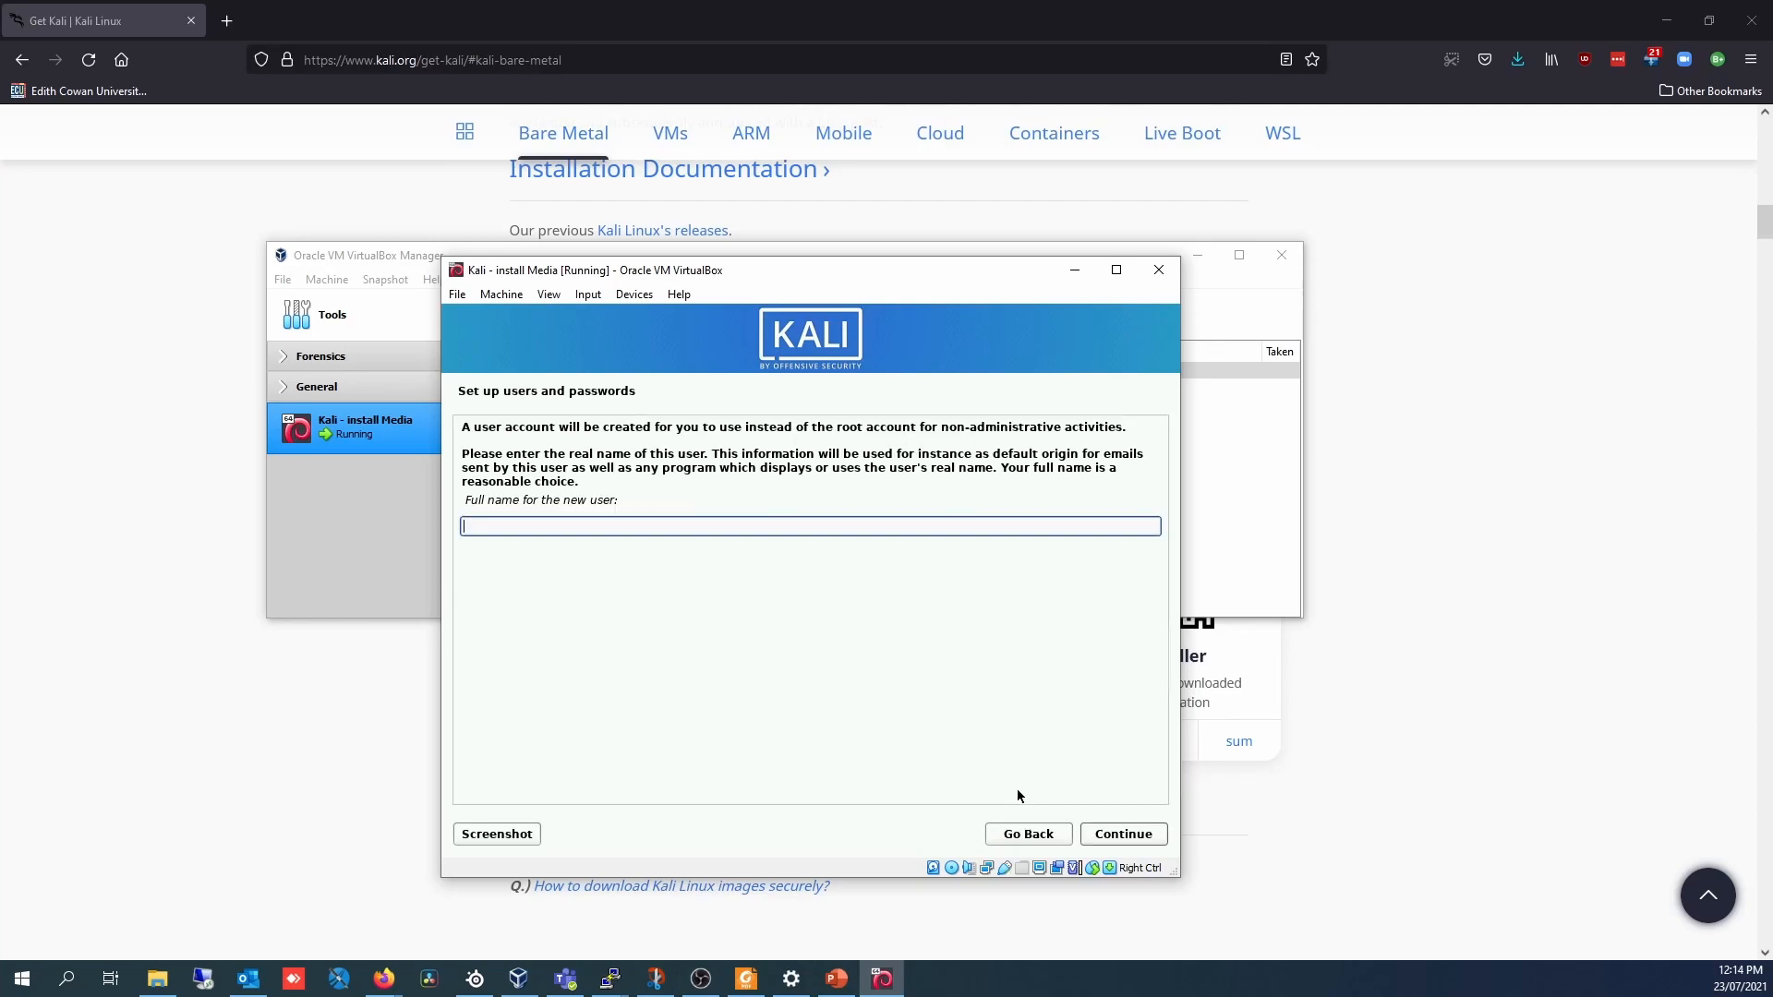
# Enter kali as the new user's full name and accept kali as the account's username.
pyautogui.write('kali')
pyautogui.click(1117, 837)
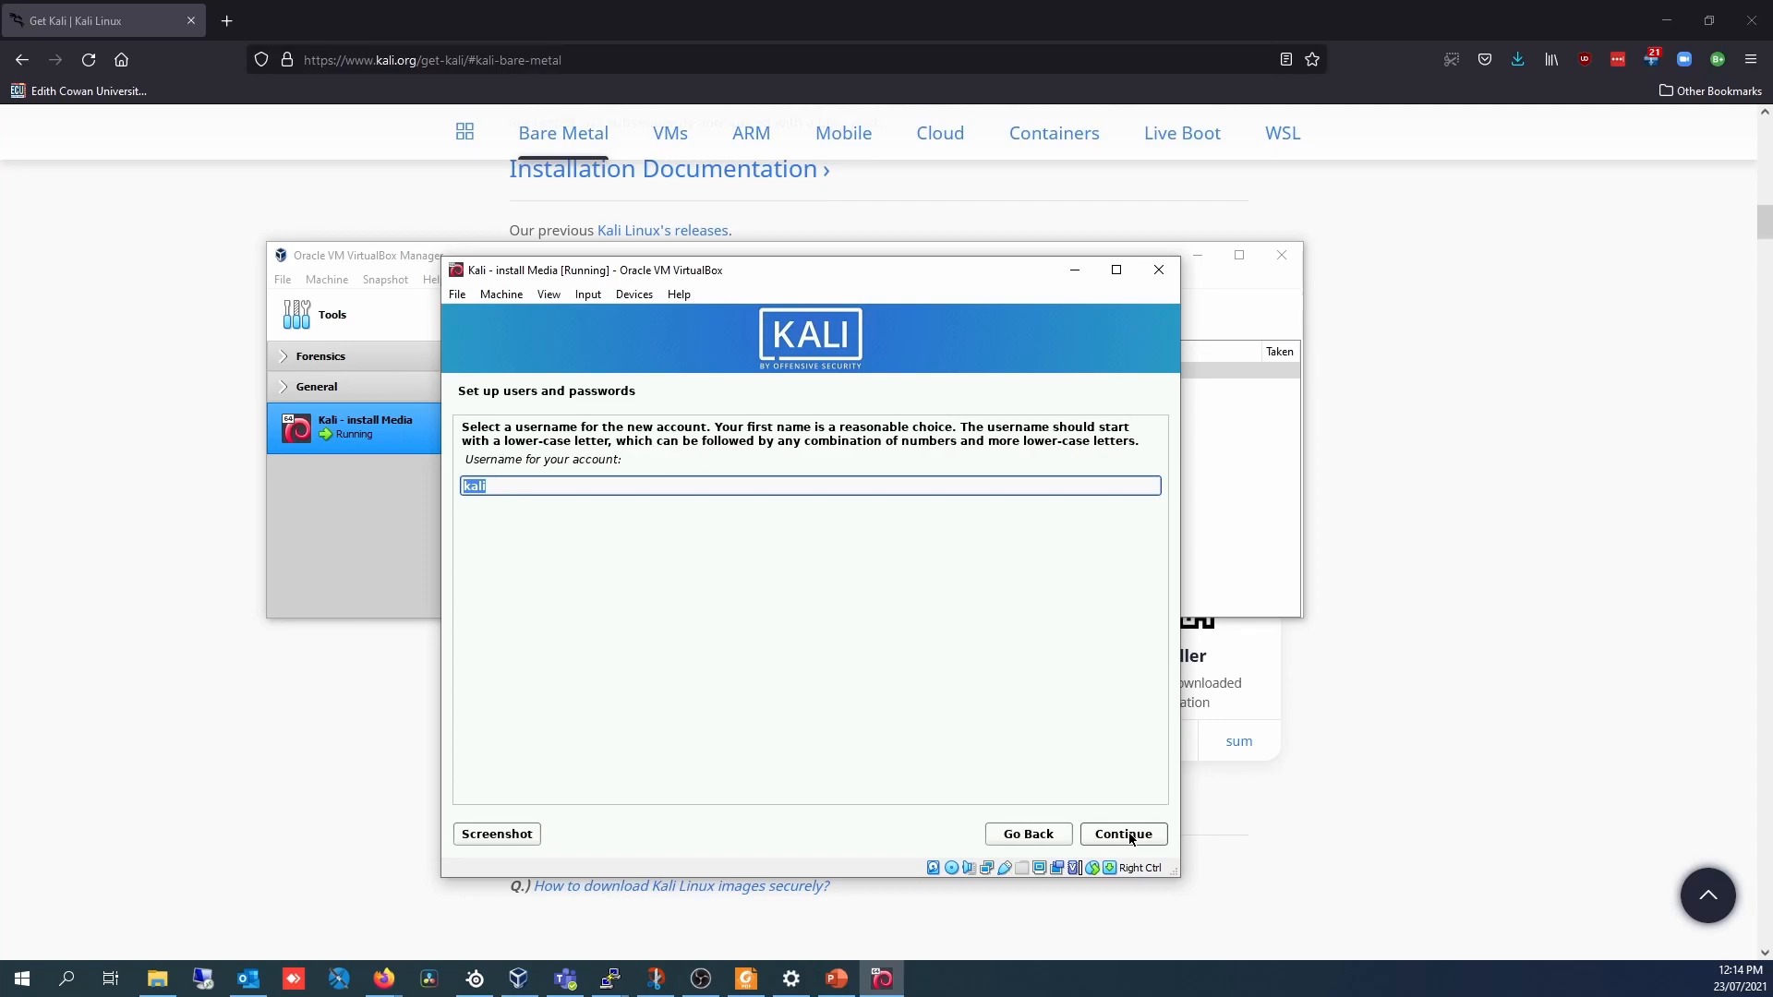
pyautogui.click(1131, 836)
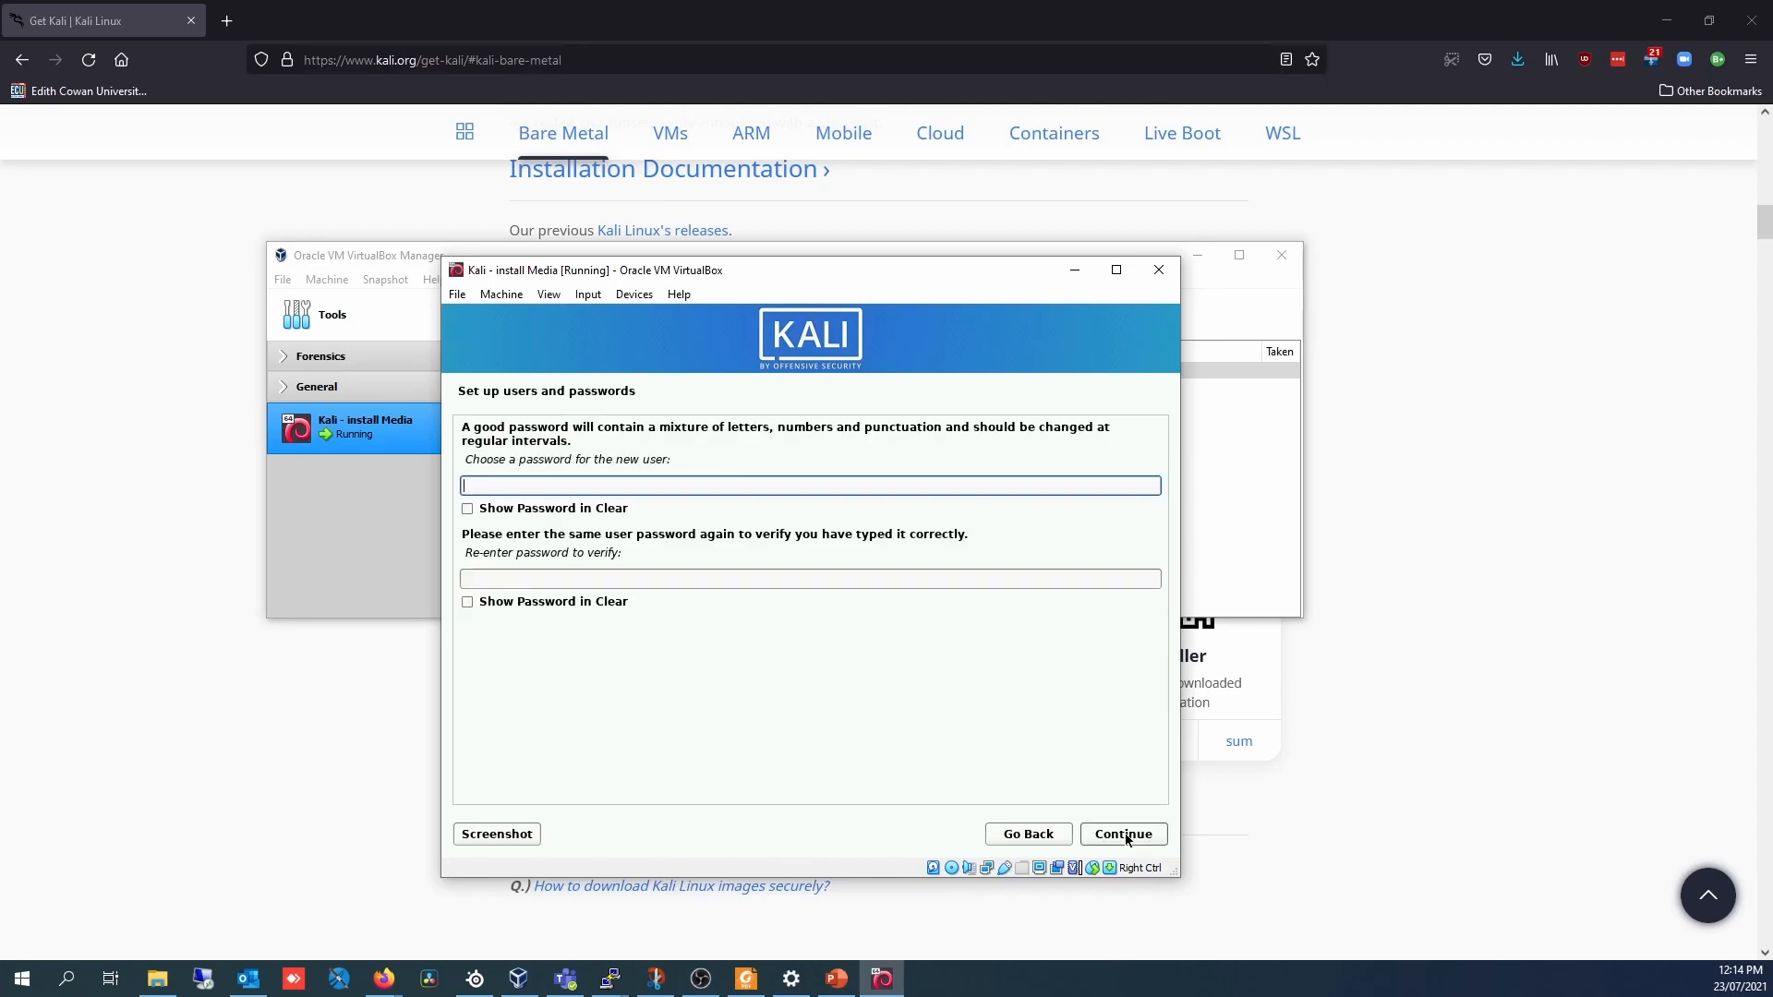
# Enter the new user's password and its verification, showing both passwords in clear, and continue to the clock configuration.
pyautogui.write('kali')
pyautogui.click(467, 509)
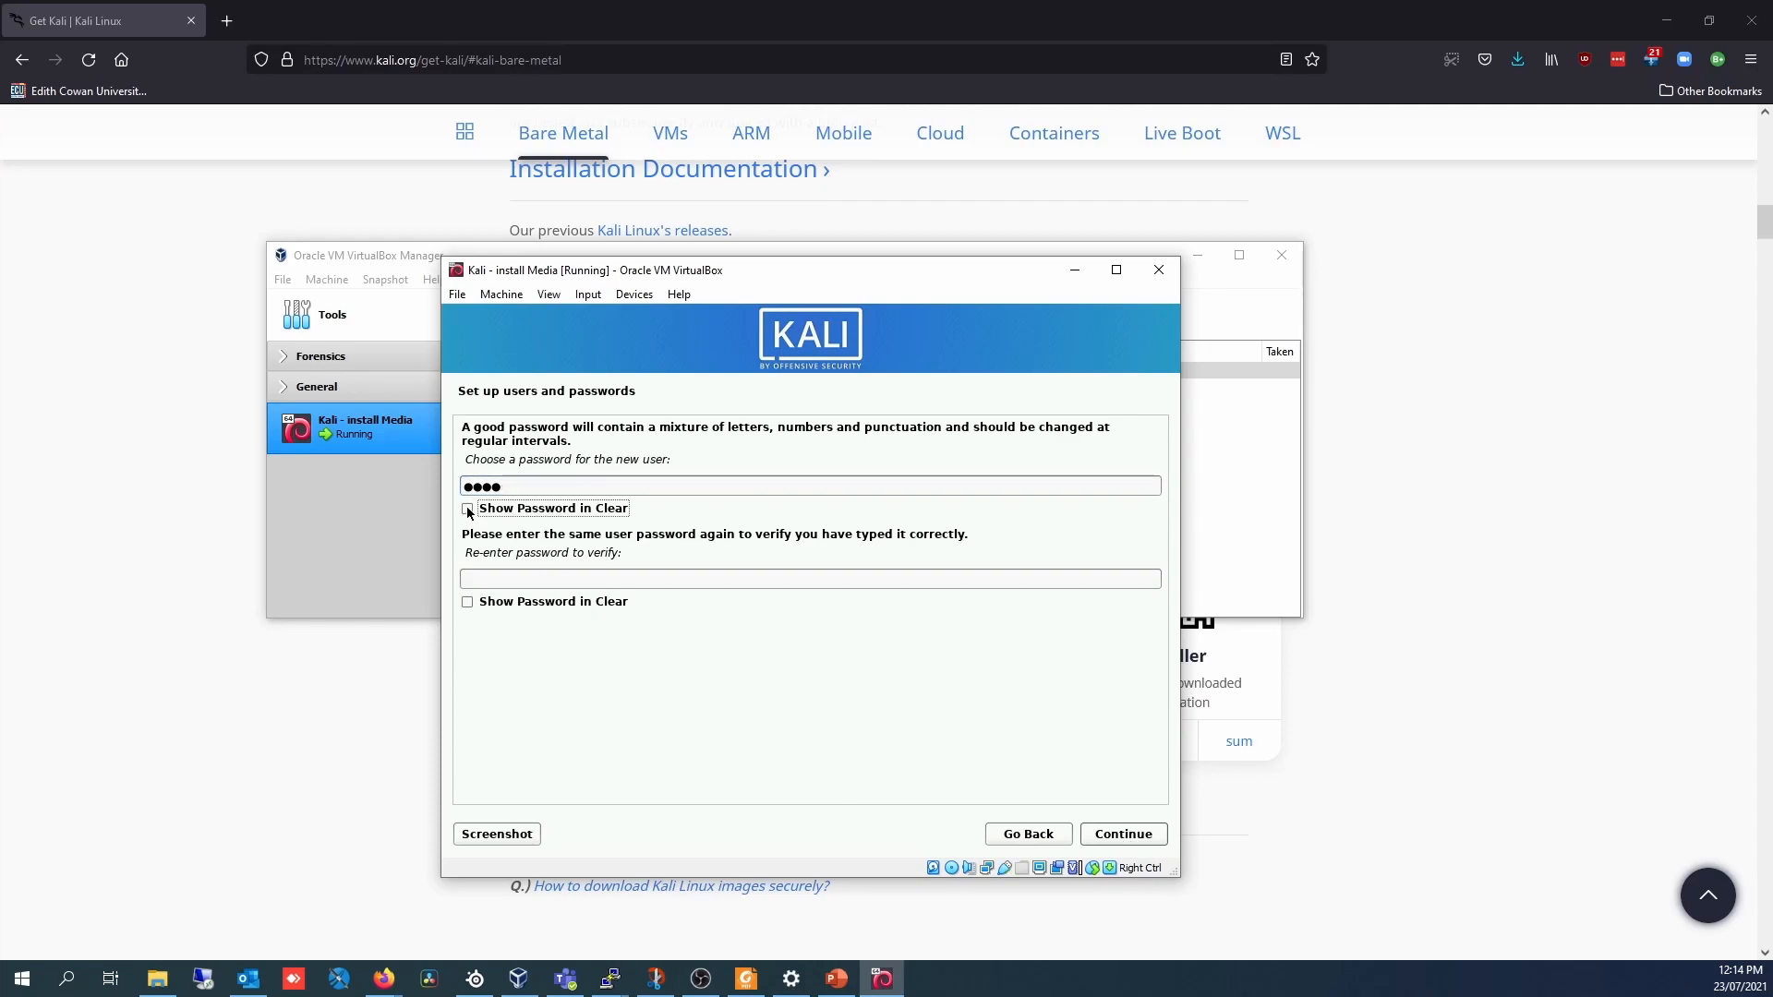
pyautogui.click(468, 603)
pyautogui.click(482, 582)
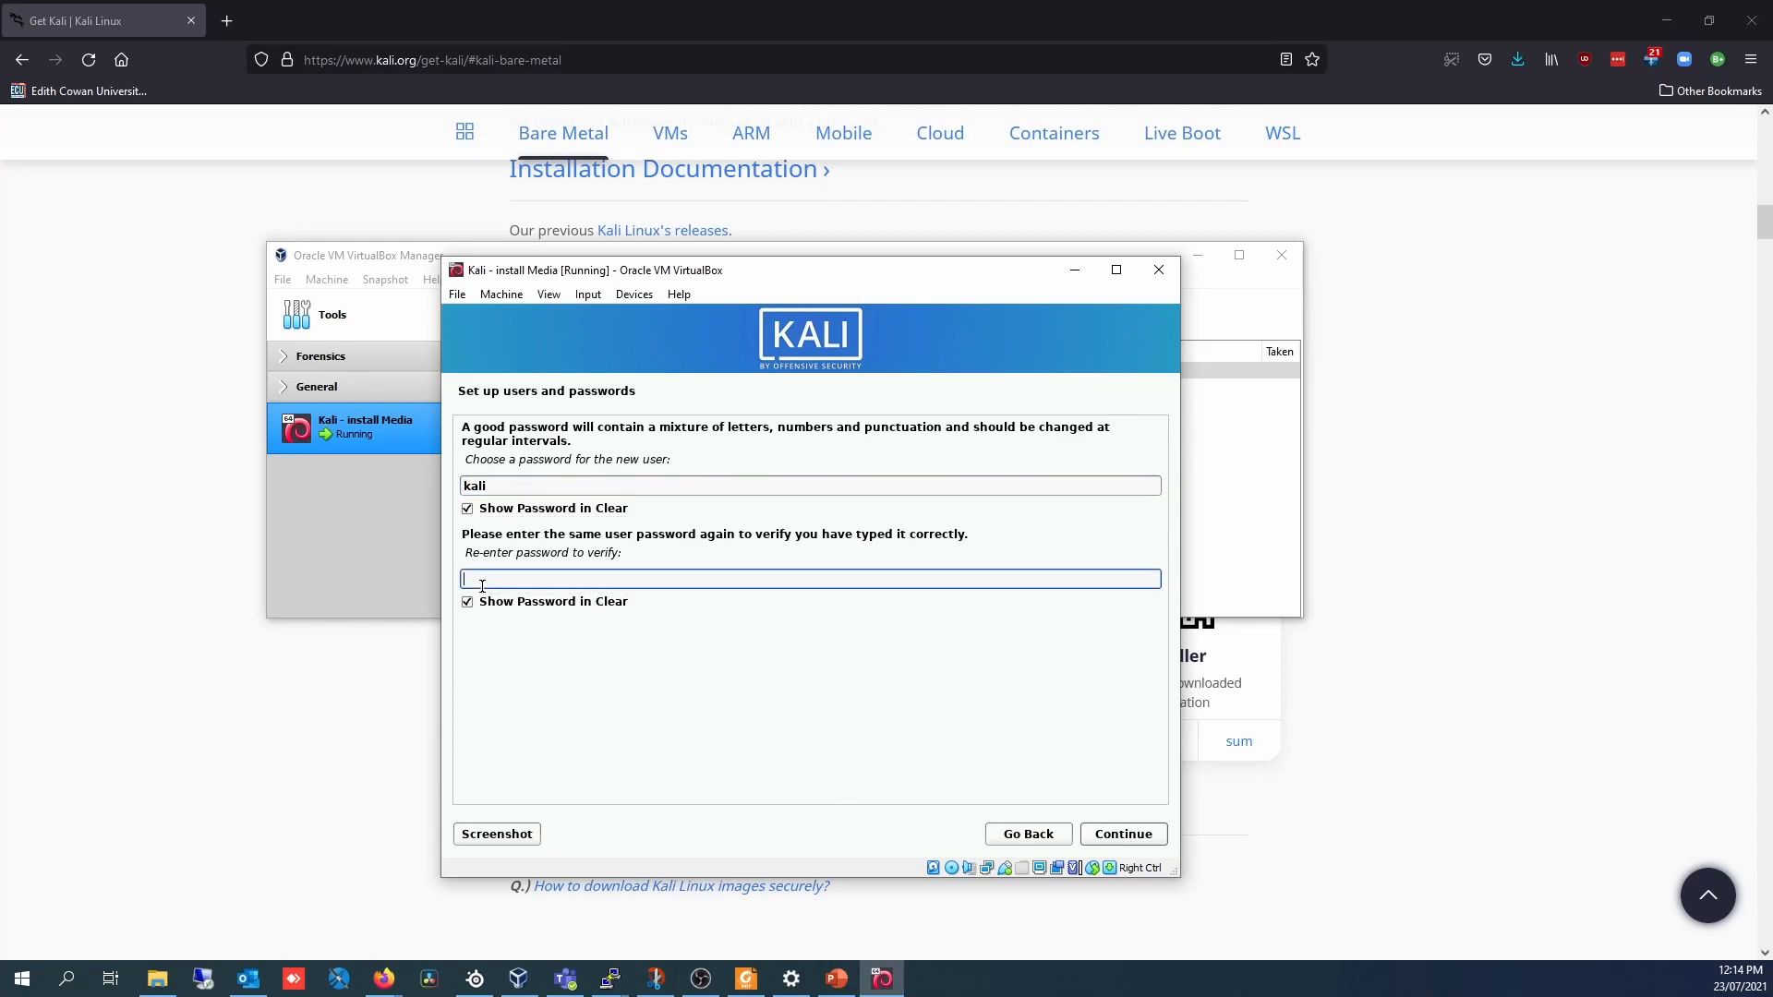
pyautogui.write('kali')
pyautogui.click(1109, 836)
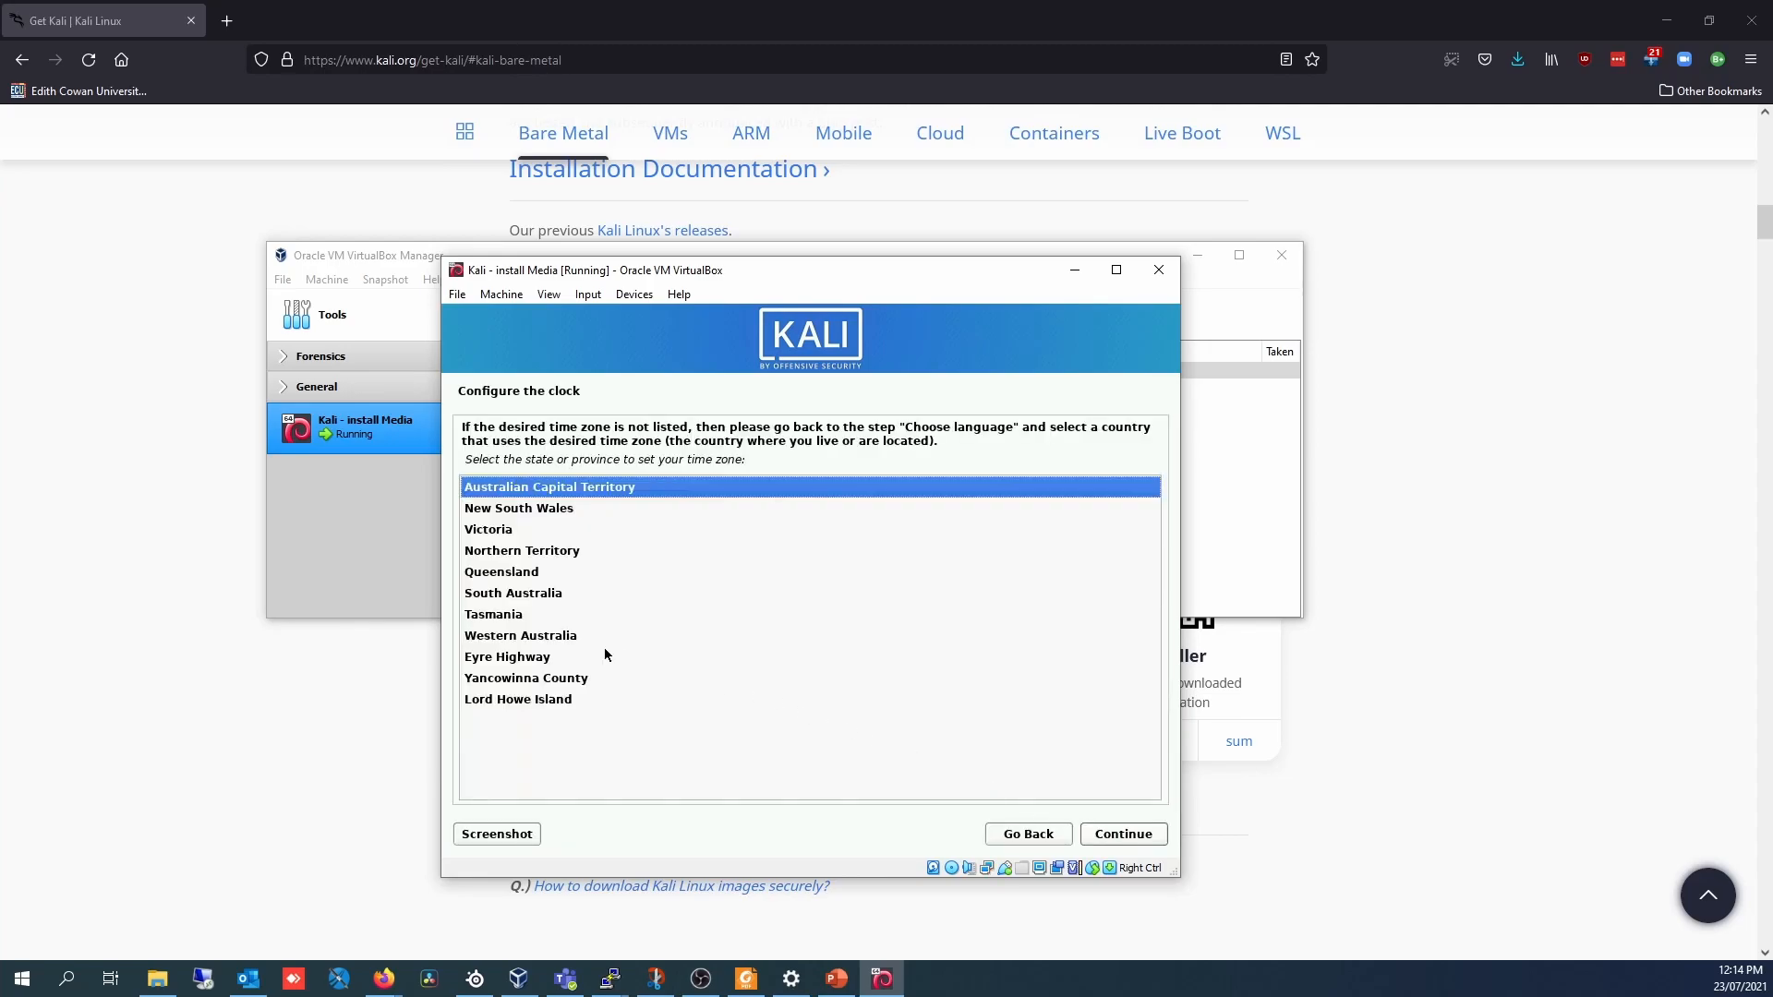
# Set the time zone to Western Australia and choose guided partitioning that uses the entire disk.
pyautogui.click(496, 644)
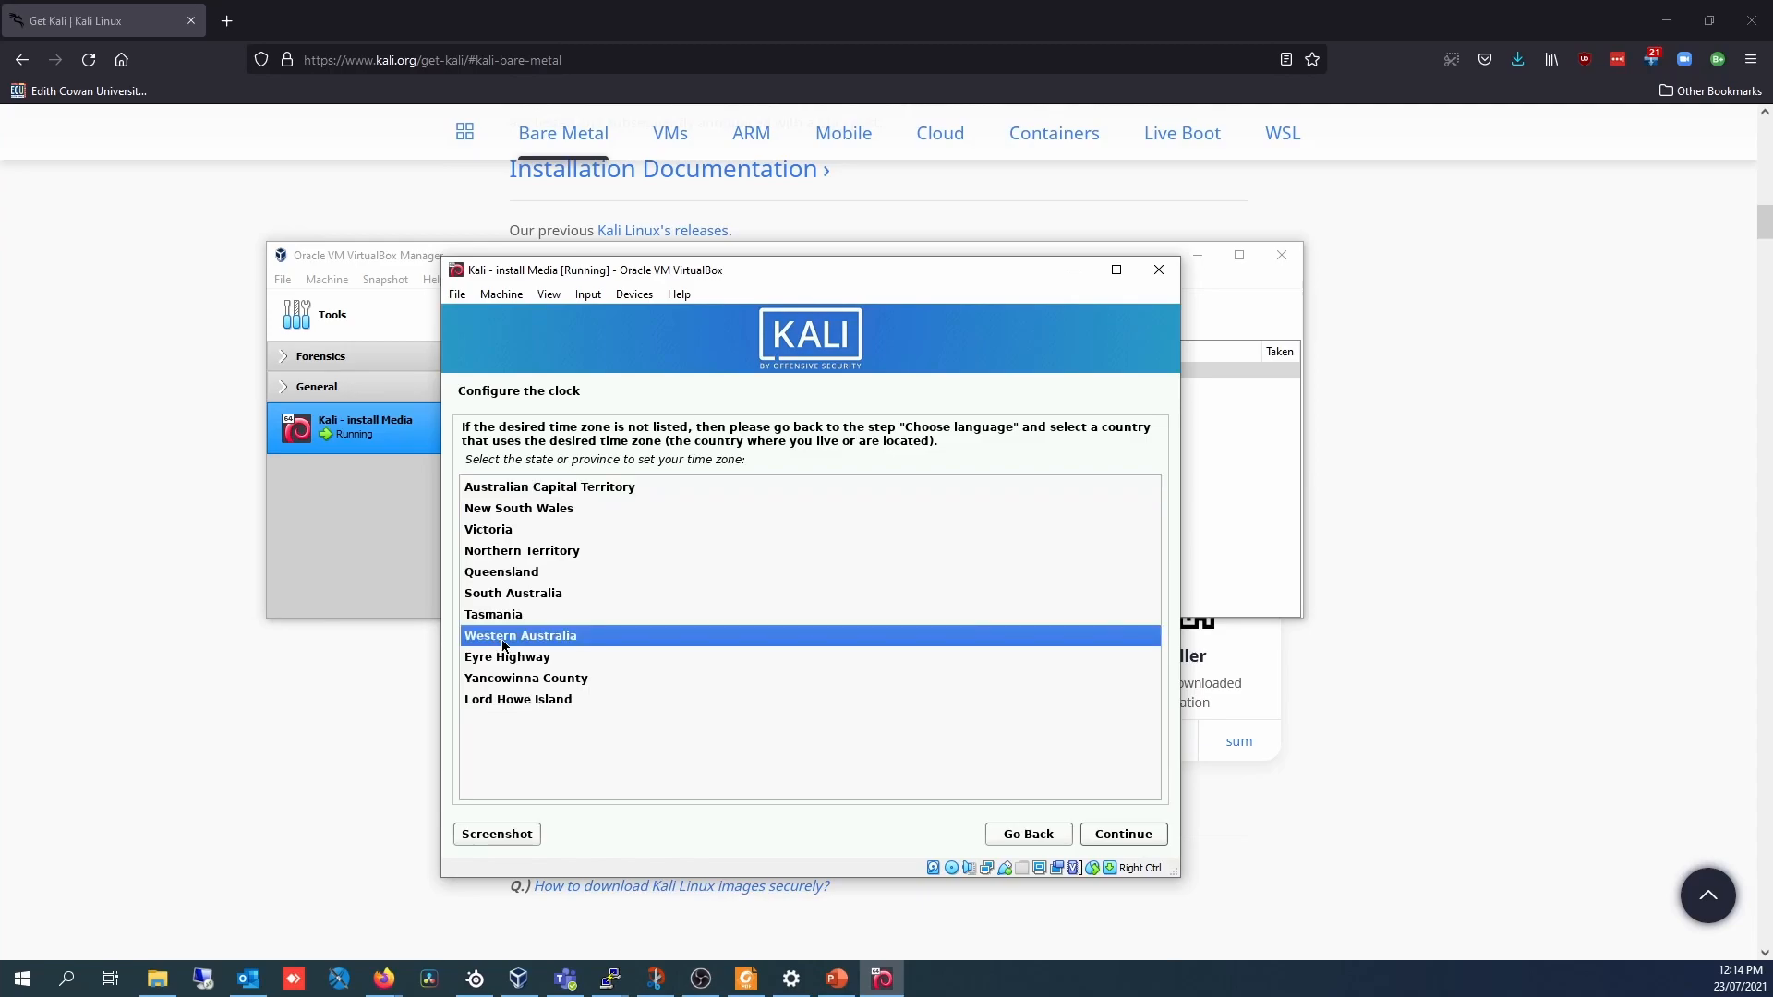
pyautogui.click(1114, 836)
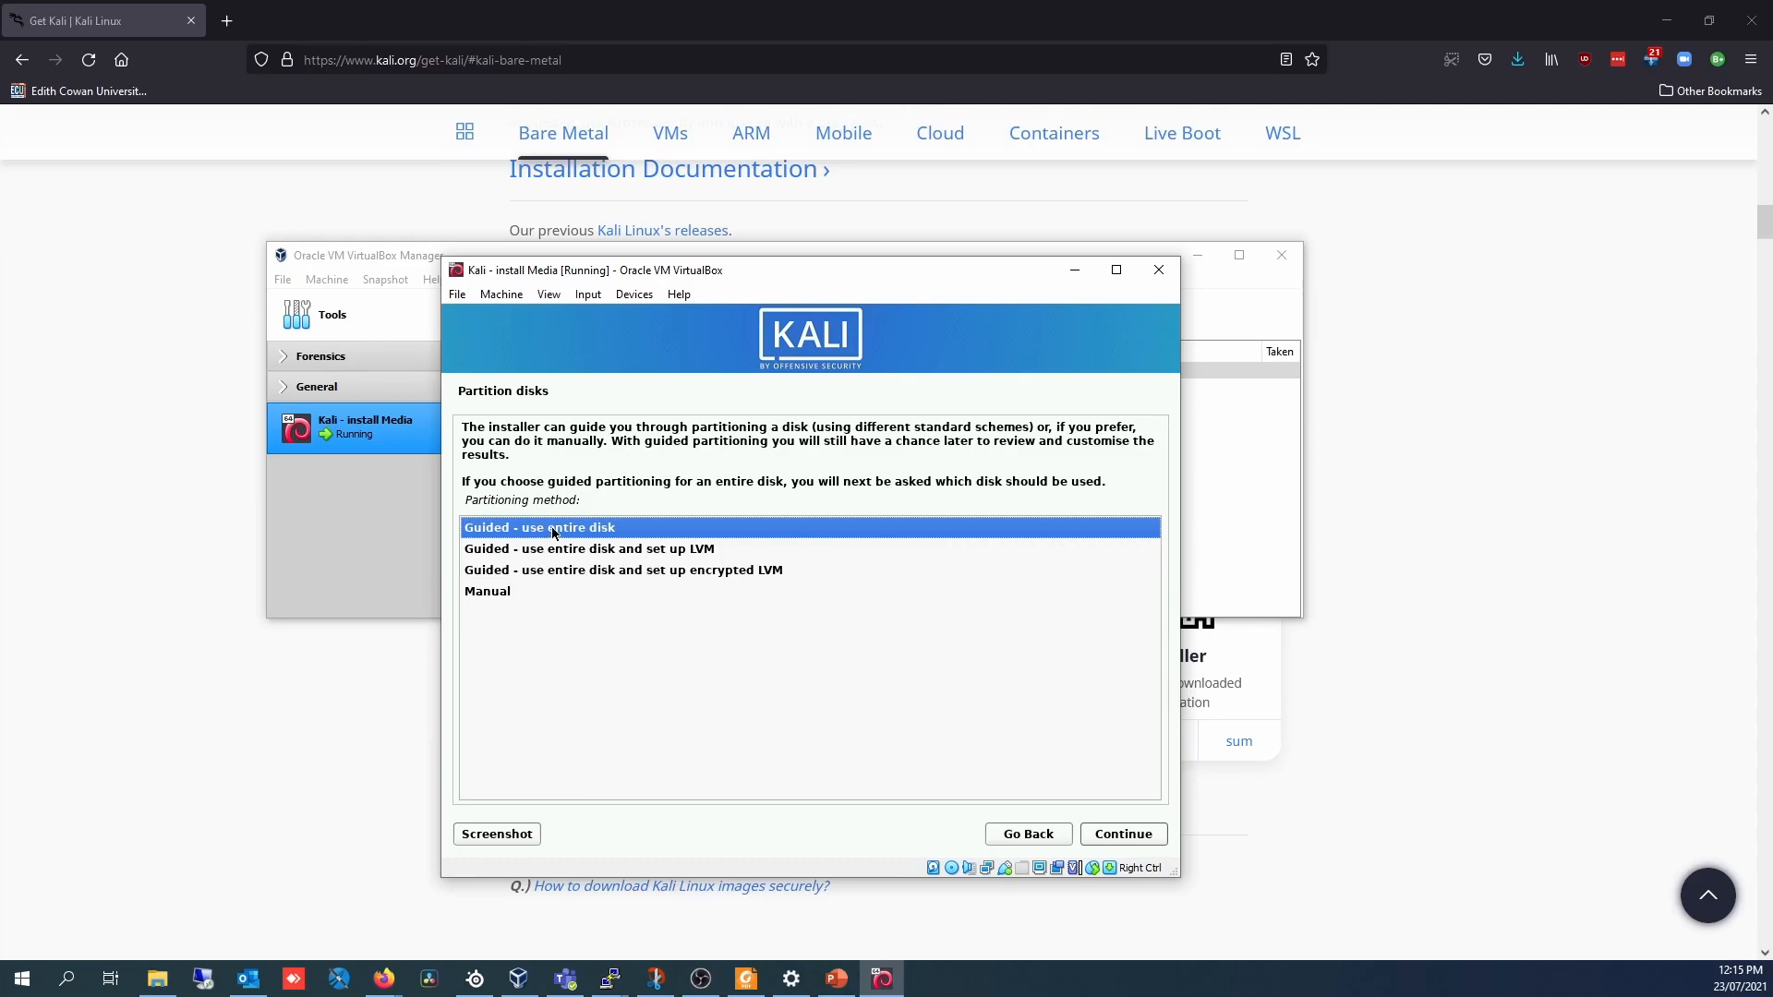
pyautogui.click(1113, 836)
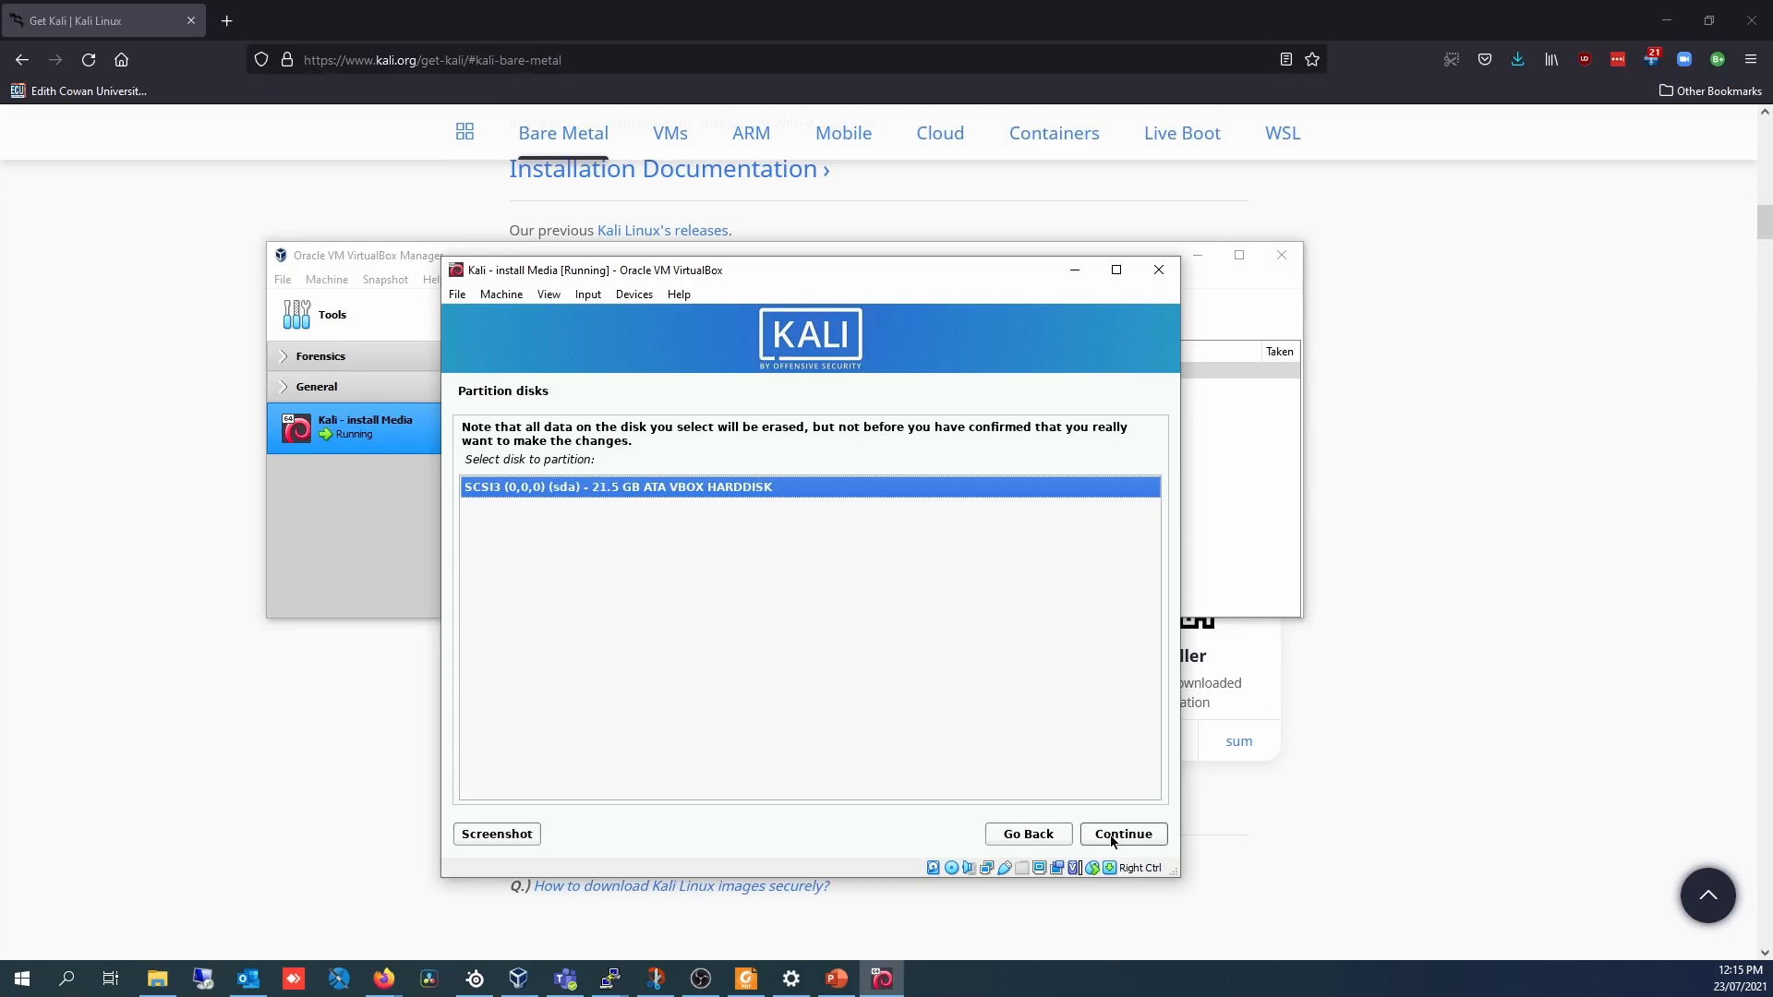
# Partition the SCSI3 VBOX hard disk with all files in one partition, and confirm writing the changes to disk.
pyautogui.click(1113, 843)
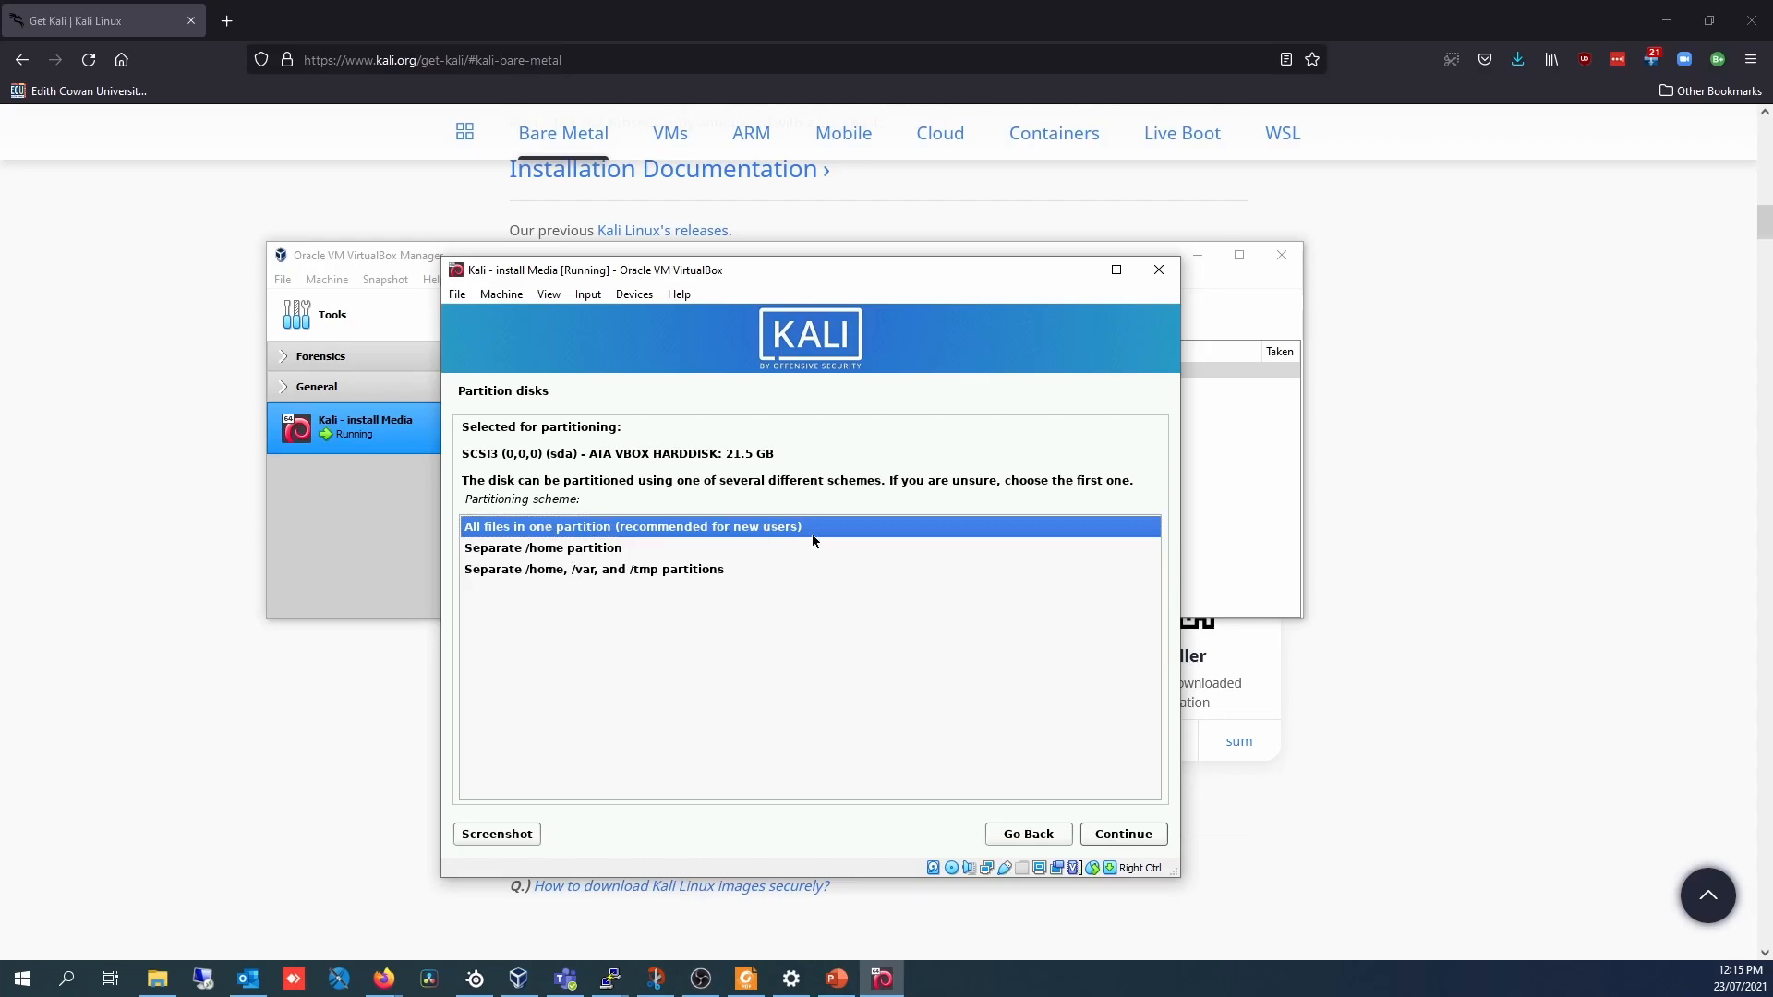
pyautogui.click(1123, 836)
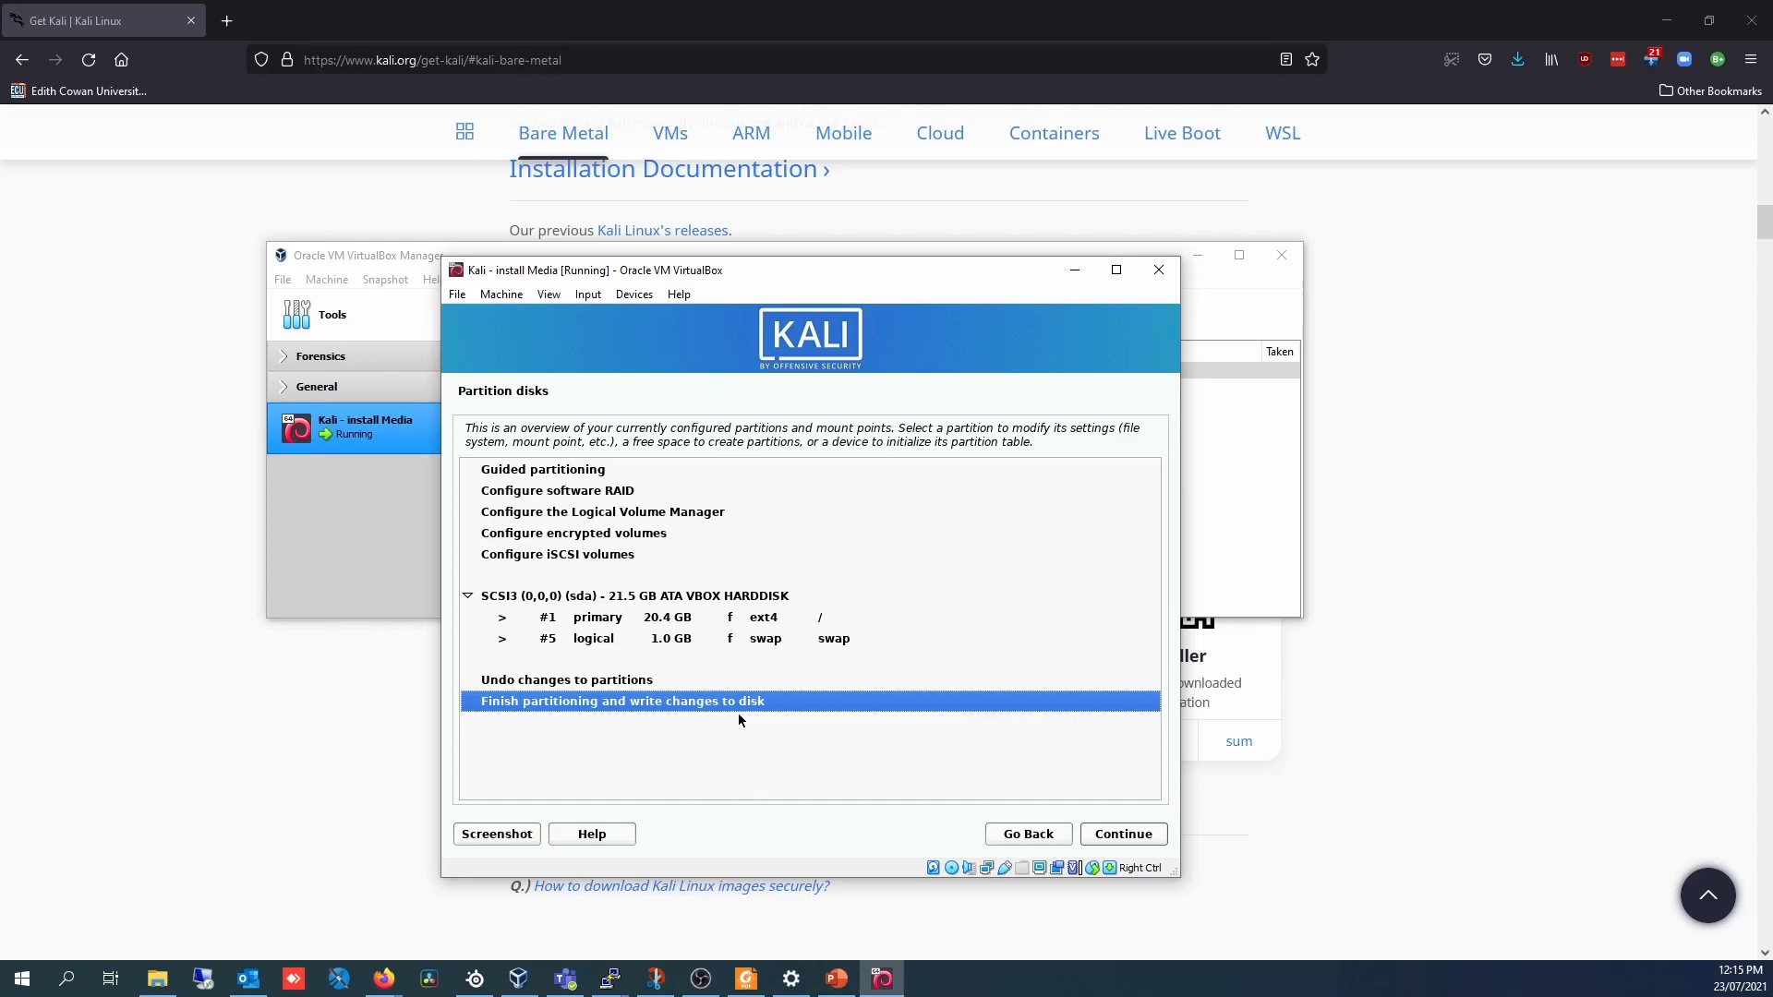
pyautogui.click(1108, 835)
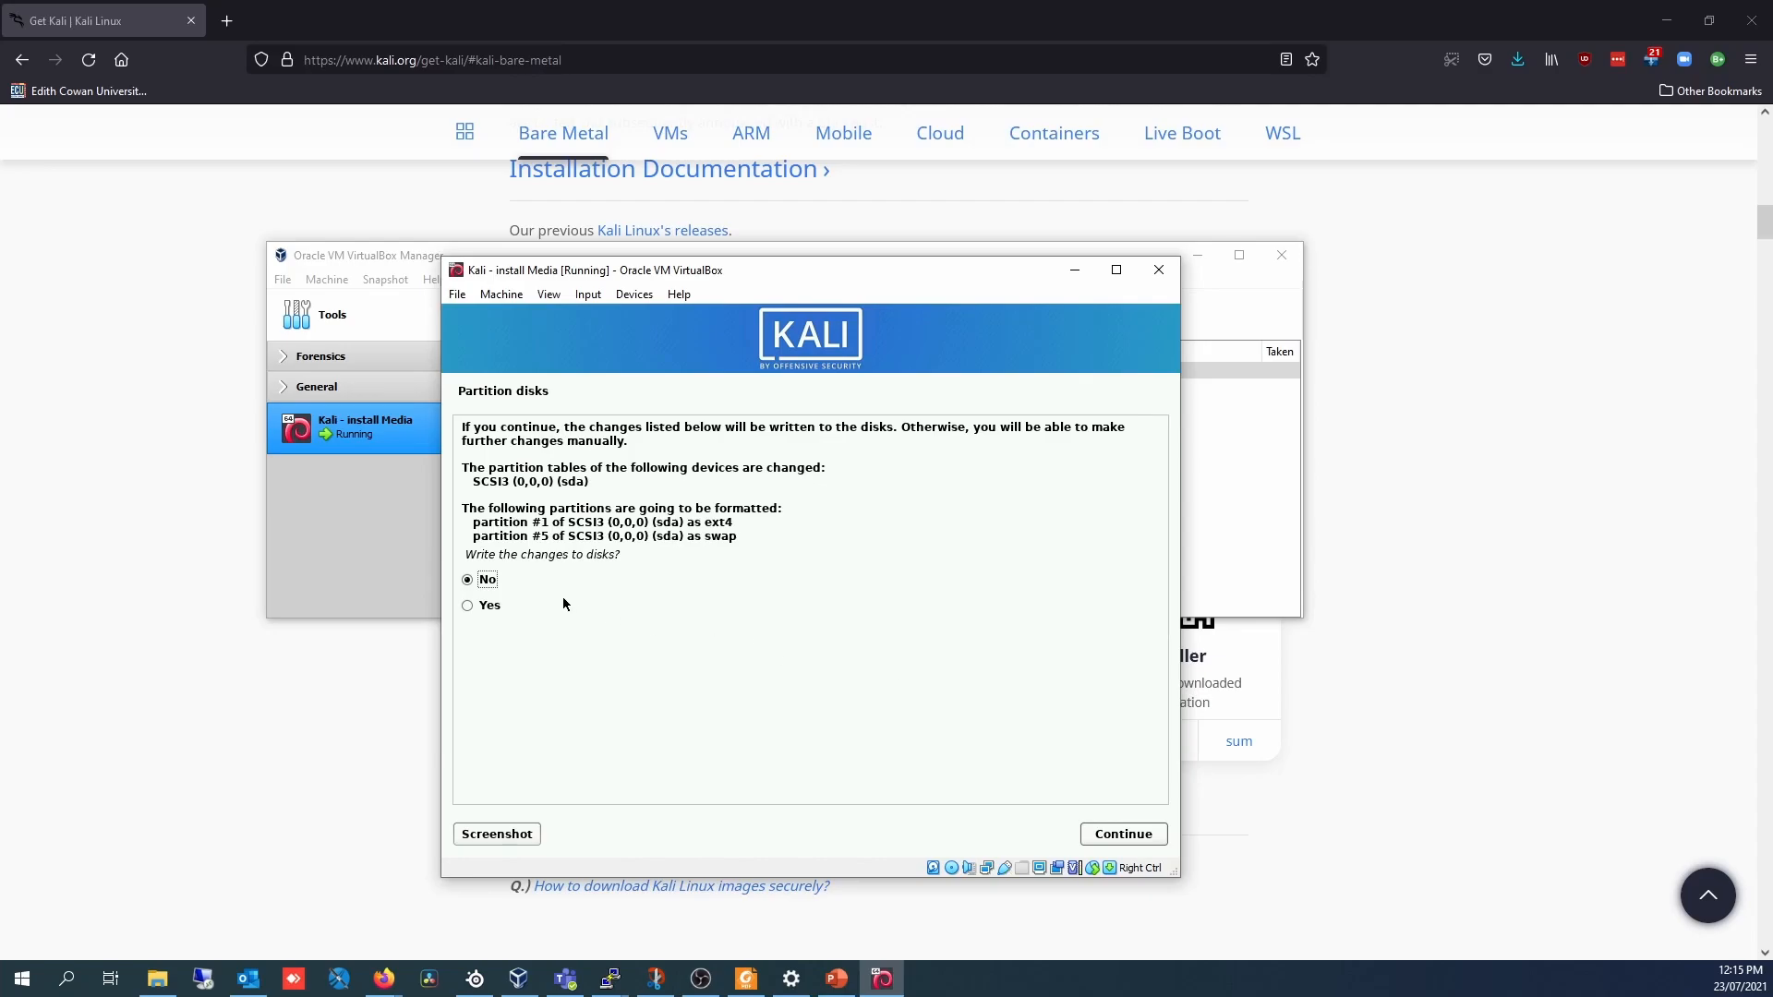
pyautogui.click(469, 607)
pyautogui.click(1119, 836)
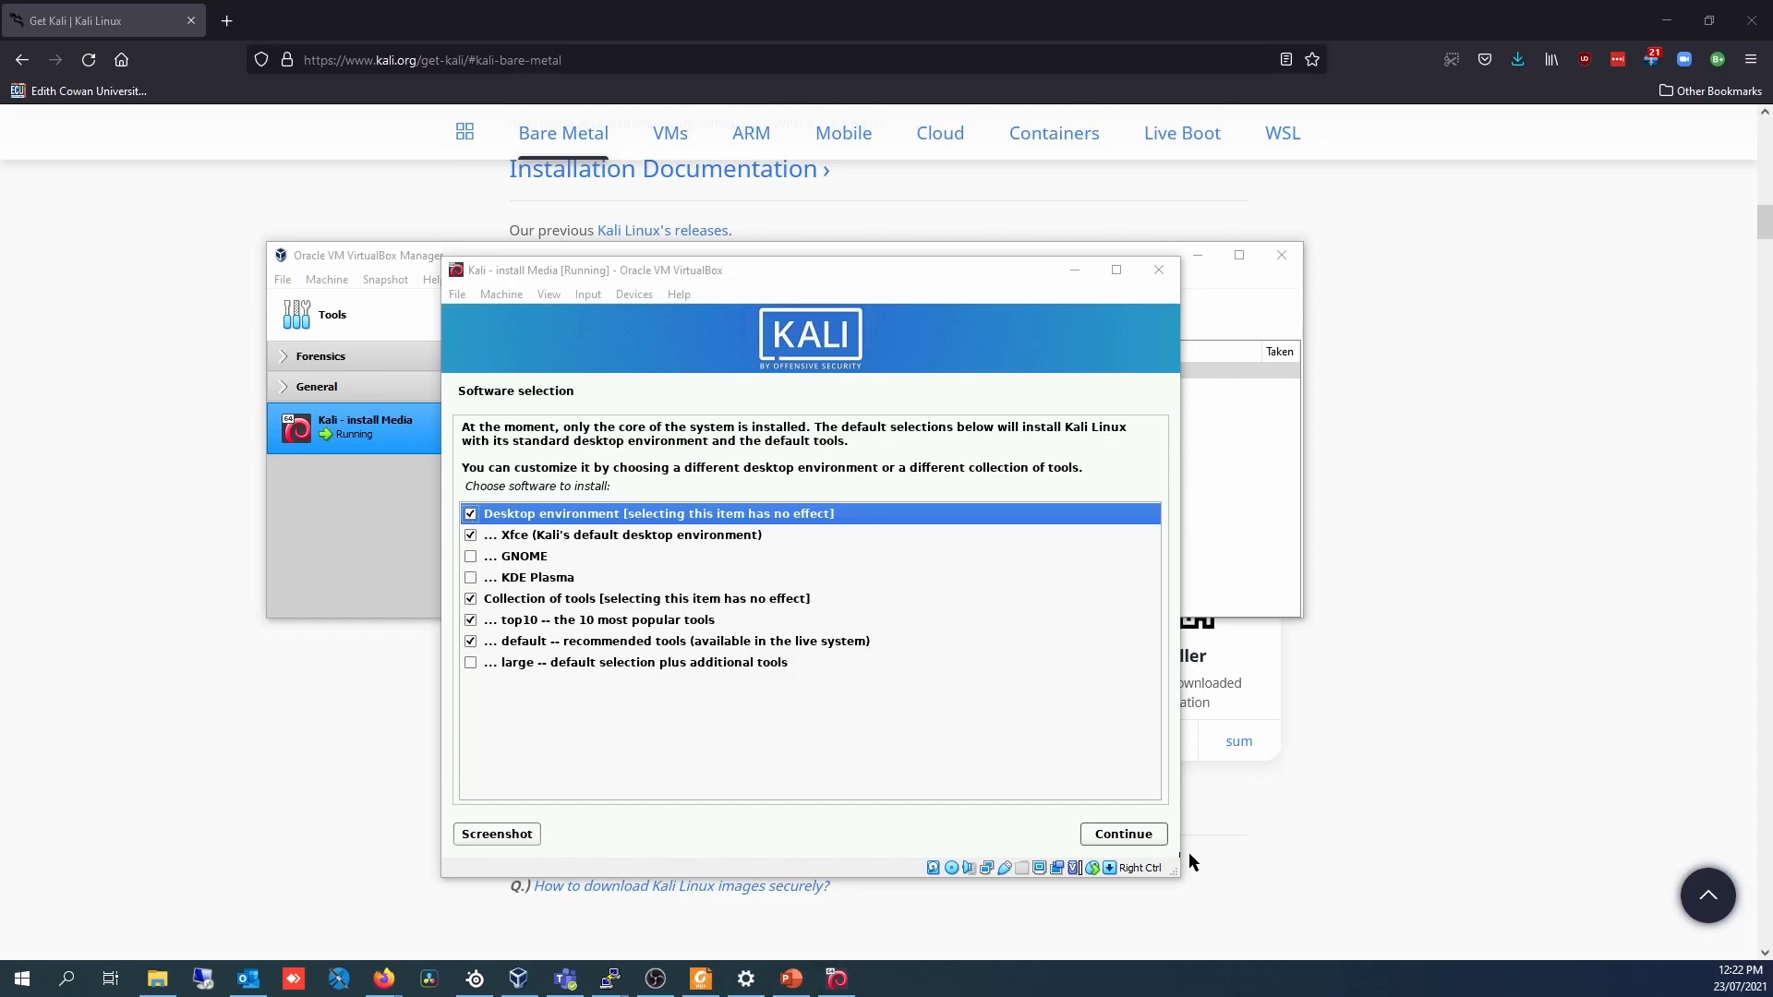
# Accept the default software selection and install the GRUB boot loader to the primary drive on /dev/sda.
pyautogui.click(1154, 839)
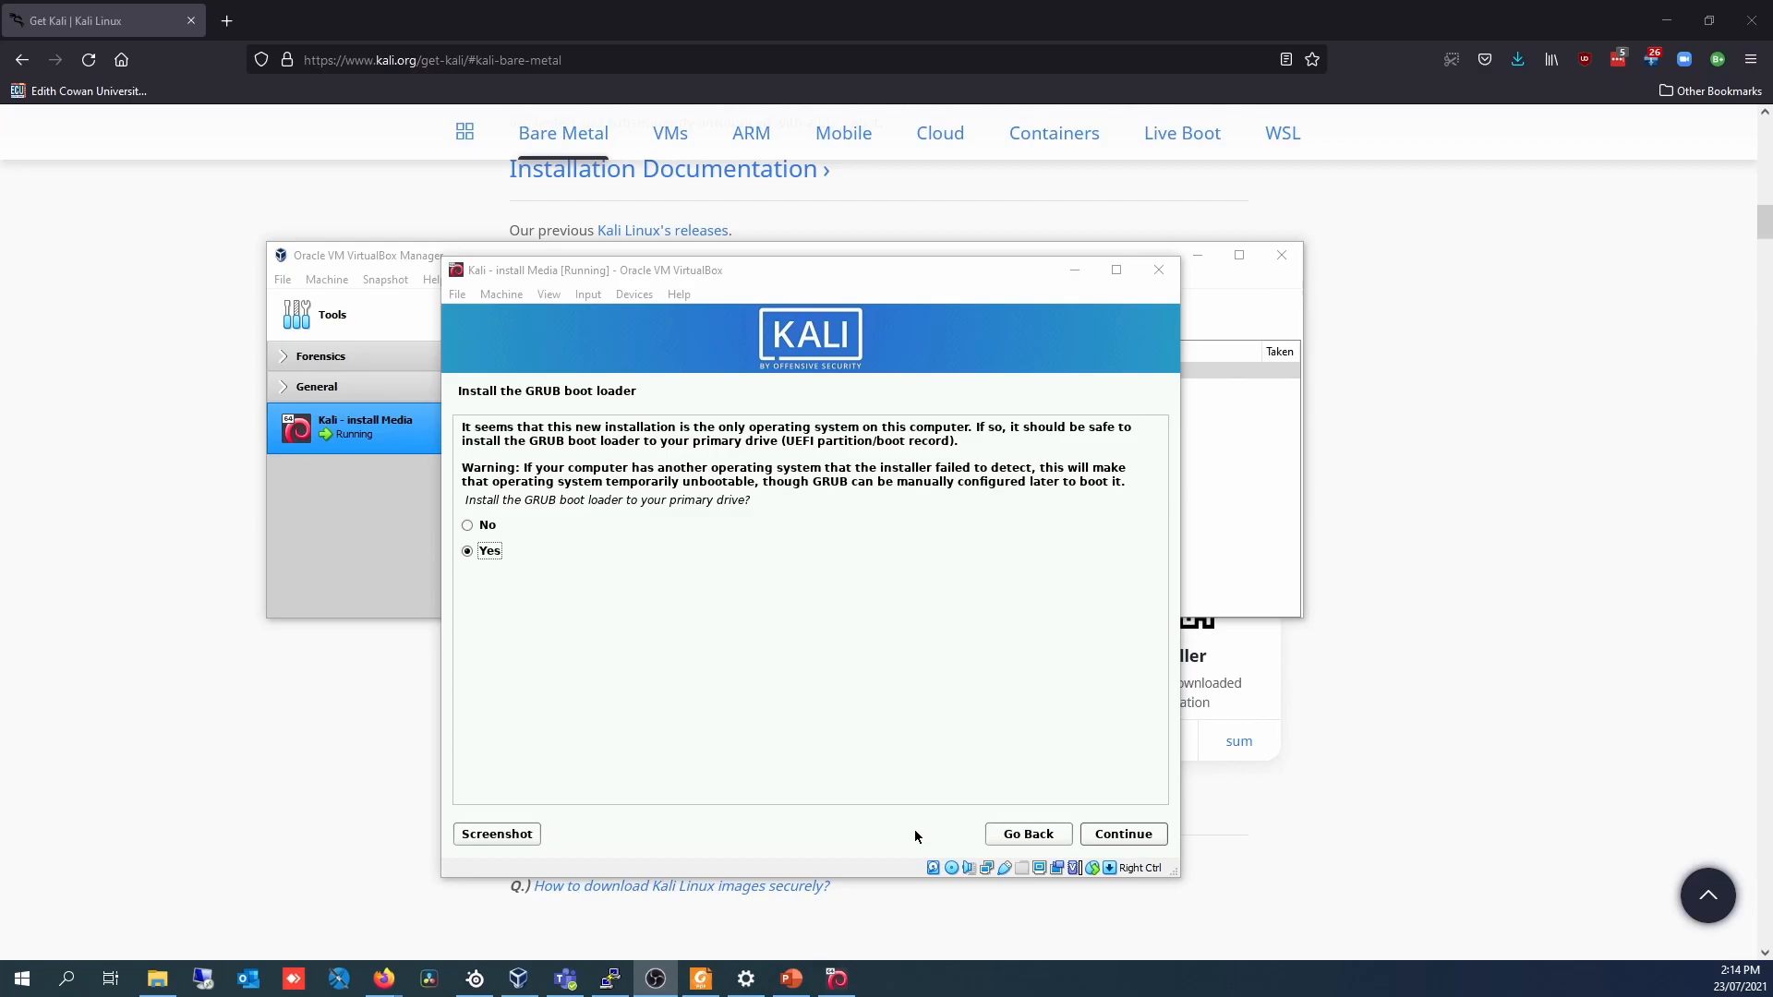
pyautogui.click(1110, 837)
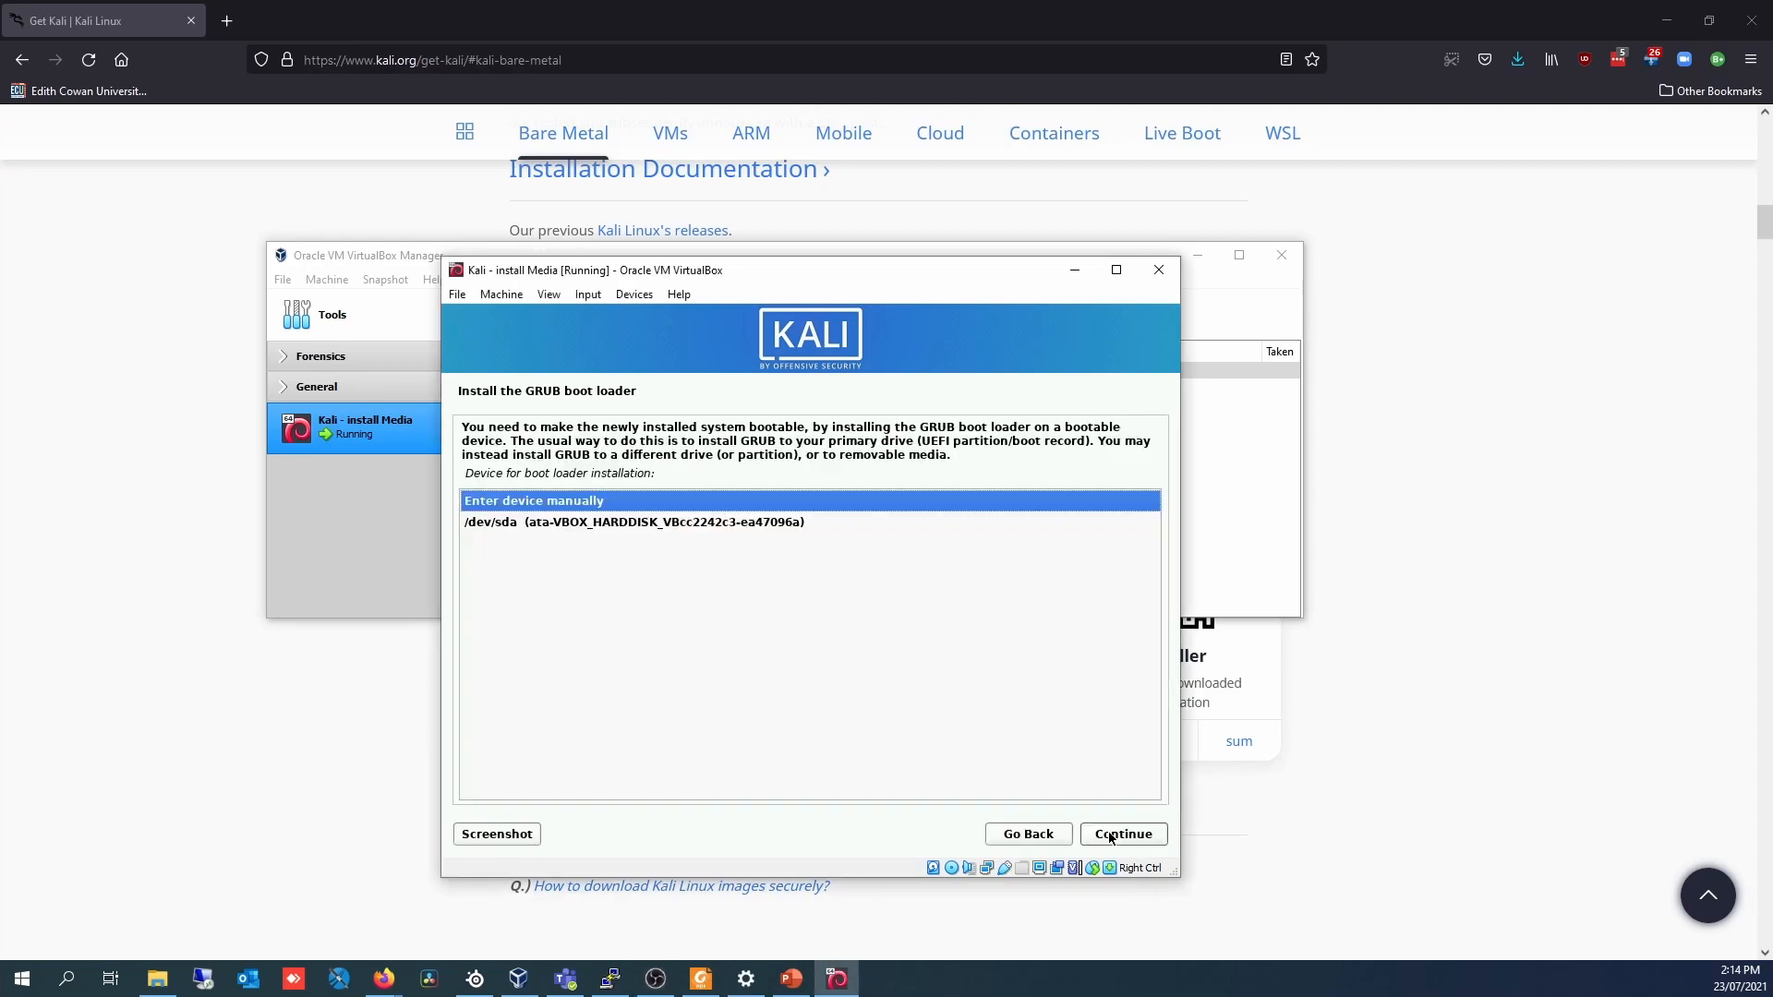
pyautogui.click(542, 524)
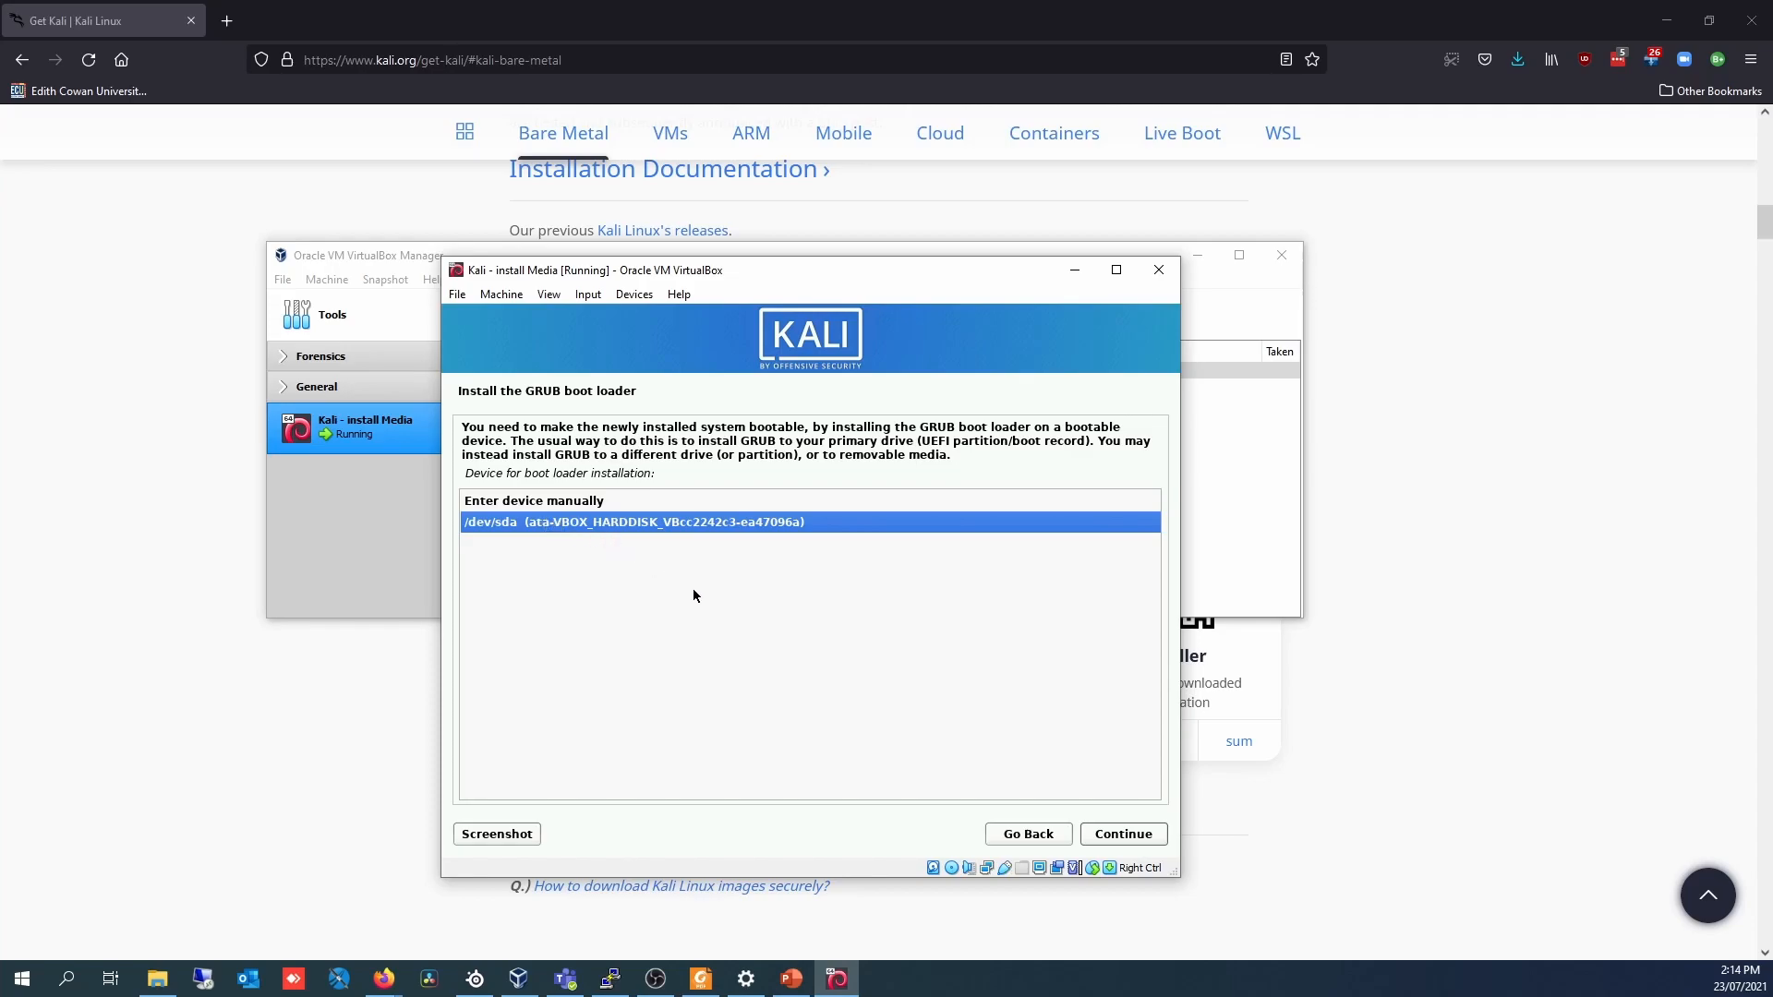
pyautogui.click(1103, 837)
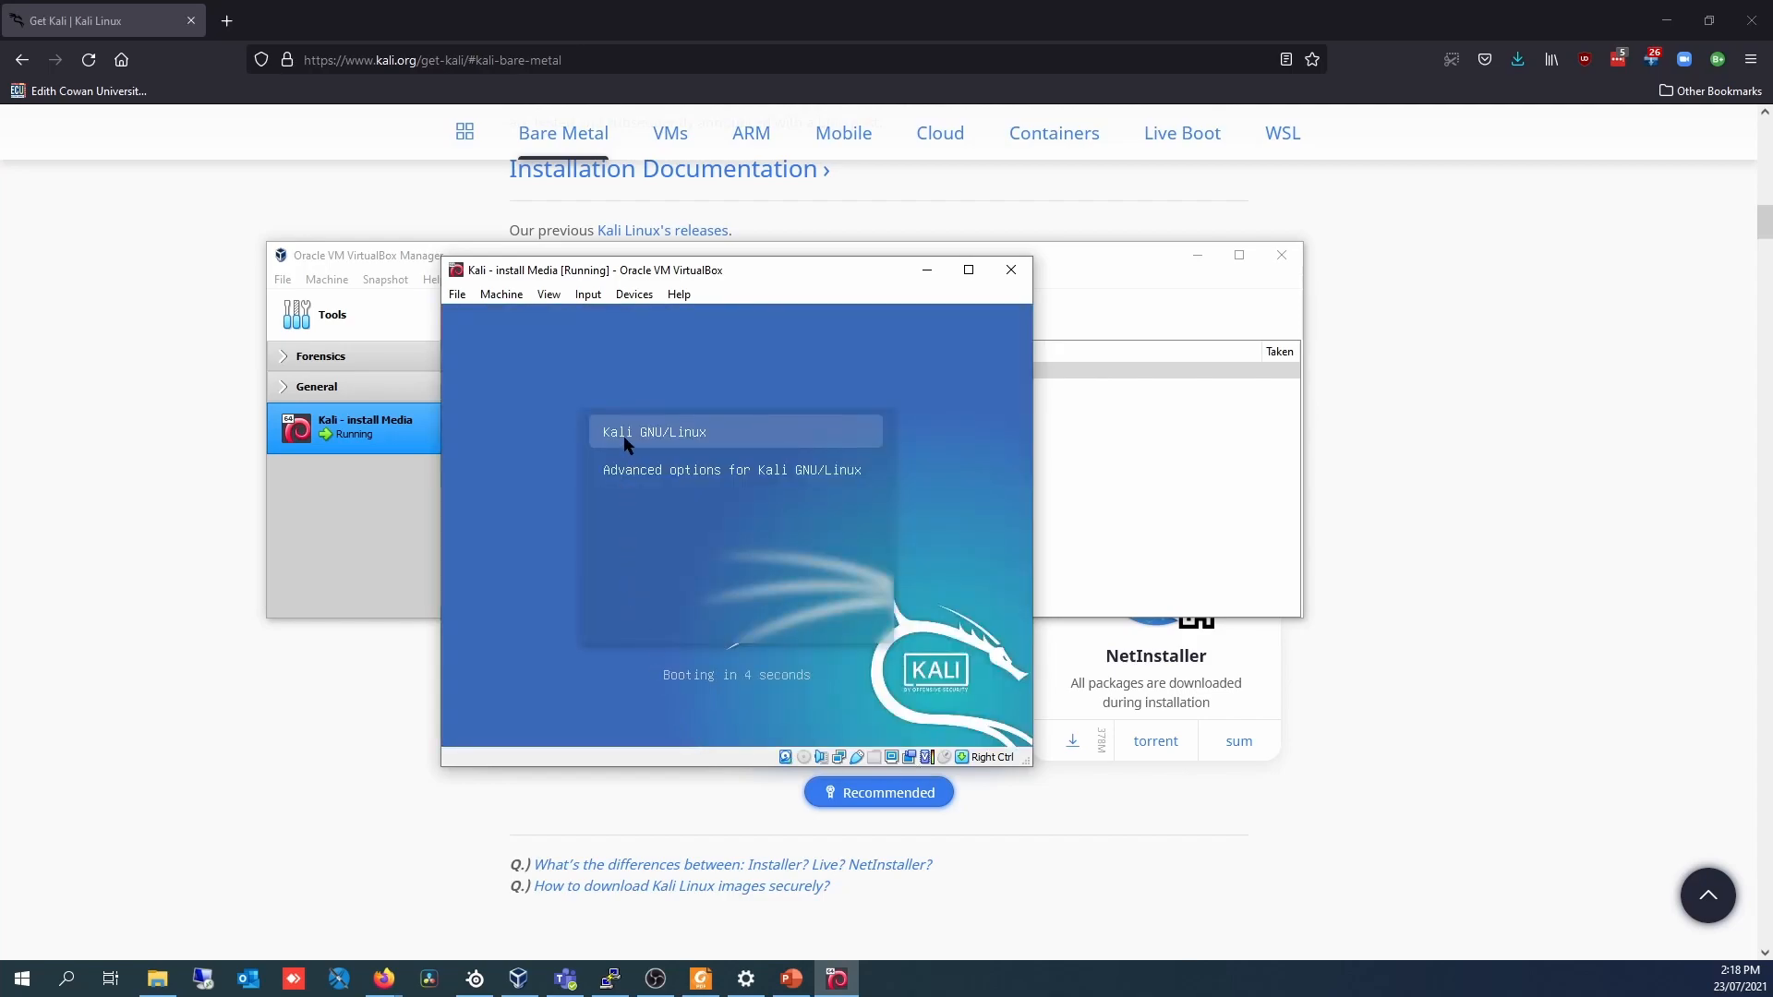
# Boot the Kali GNU/Linux entry and log in with the username kali and the account password.
pyautogui.press('Return')
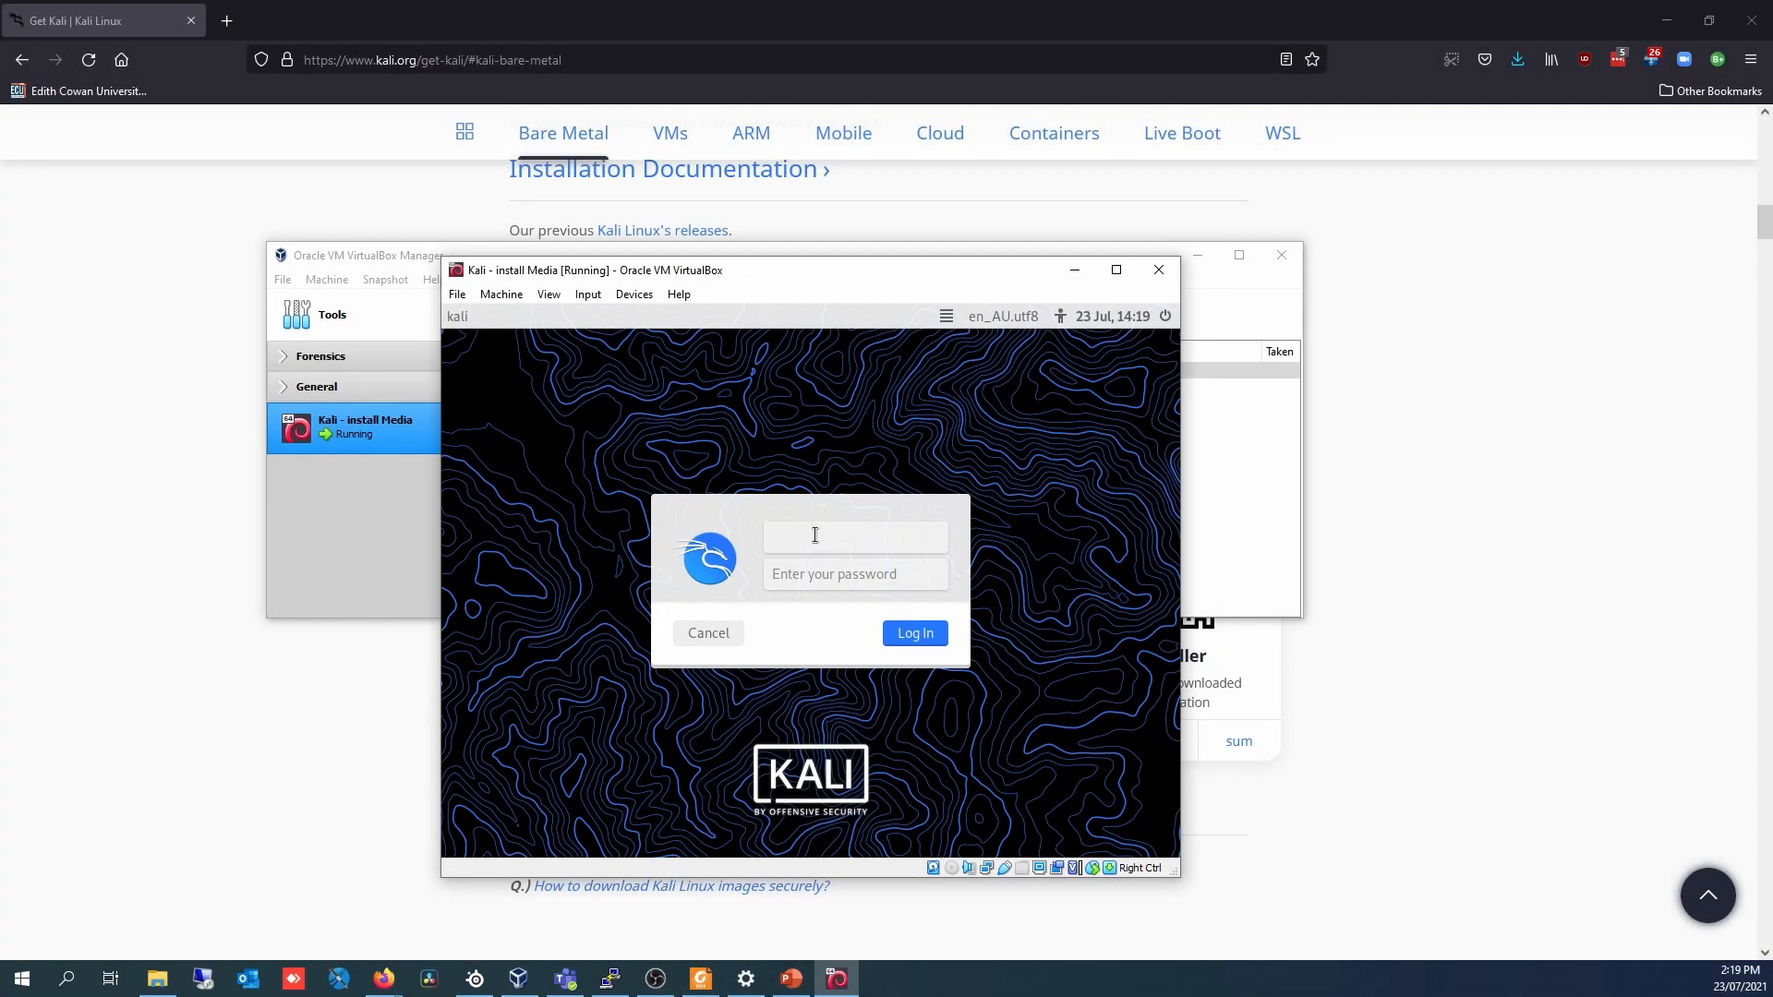
pyautogui.write('kali')
pyautogui.press('Tab')
pyautogui.write('kali')
pyautogui.press('Return')
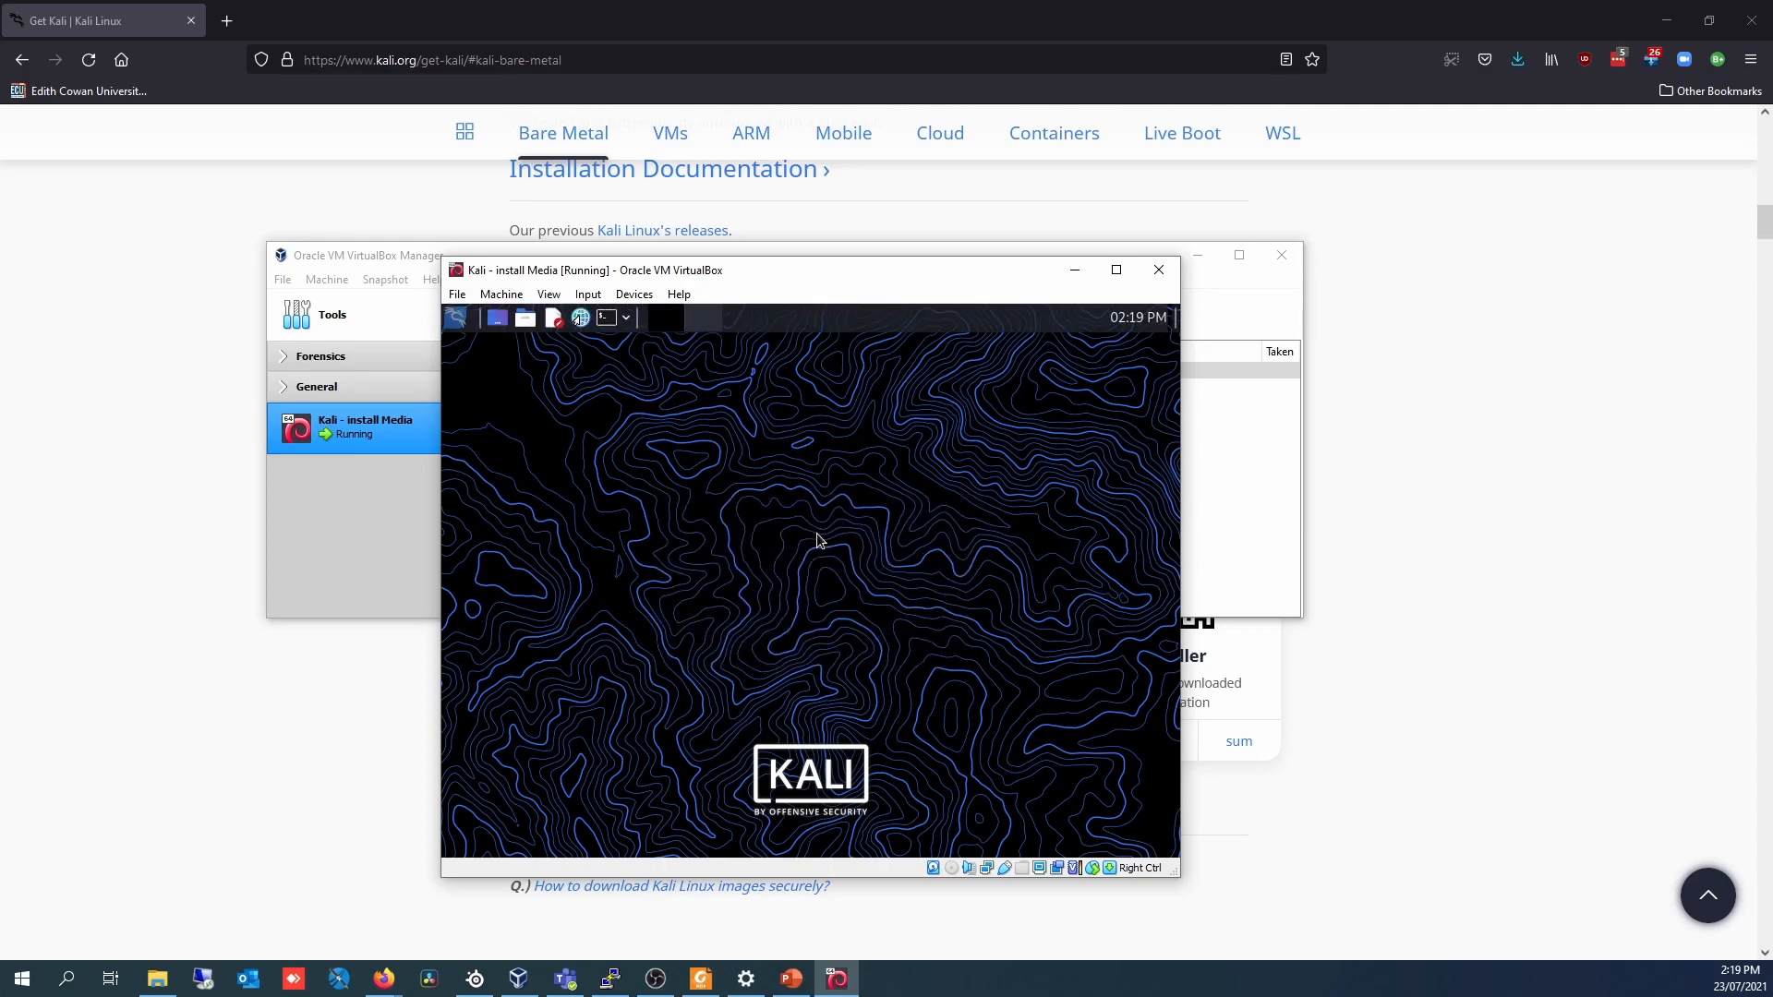